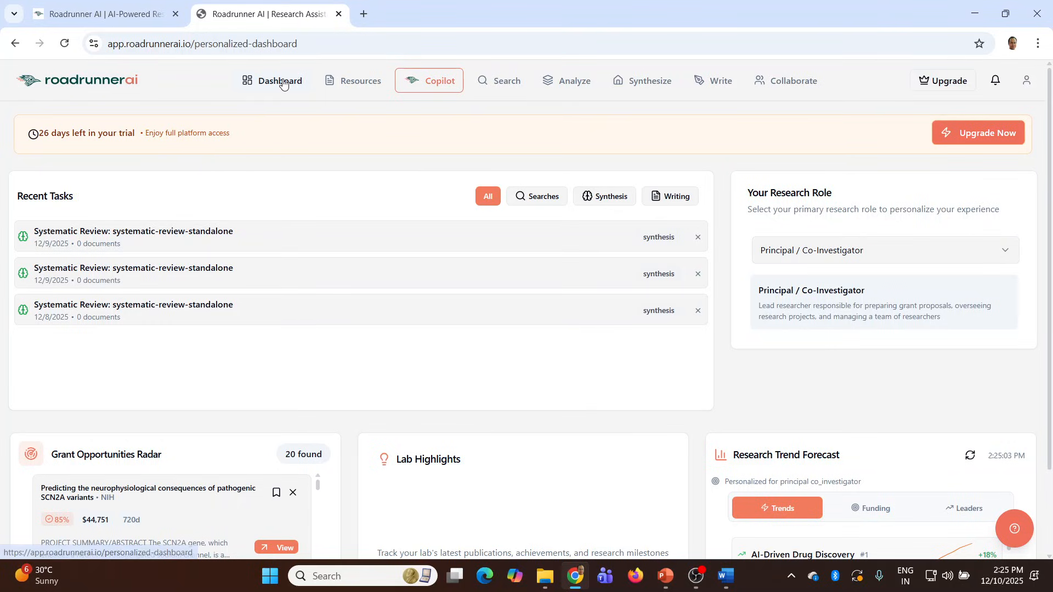
# Tour the platform's Resources, Copilot, Search, Analyze, Synthesize, Write and Collaborate pages.
pyautogui.click(359, 82)
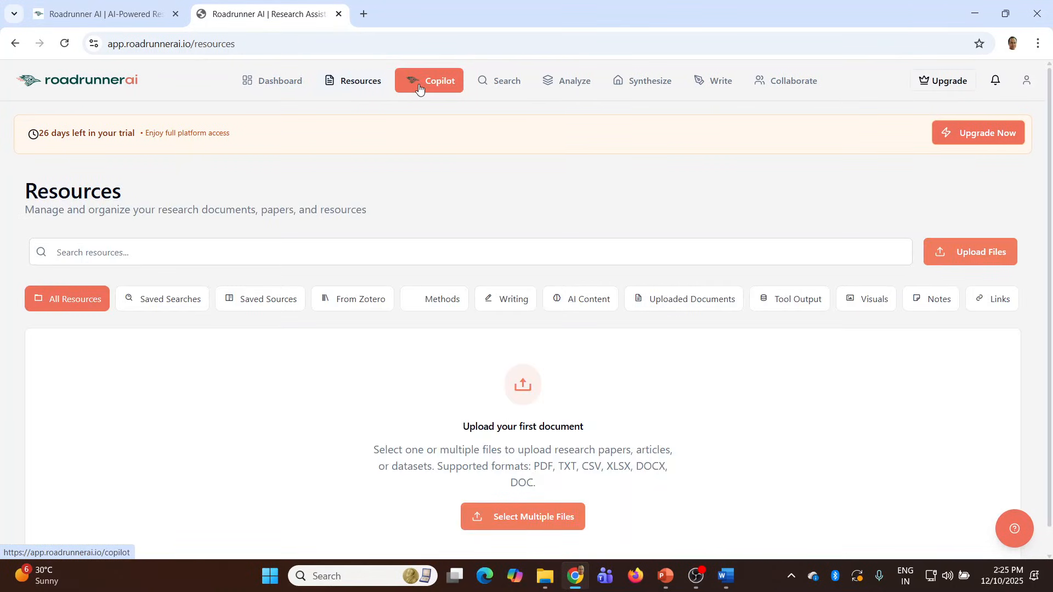
pyautogui.click(419, 88)
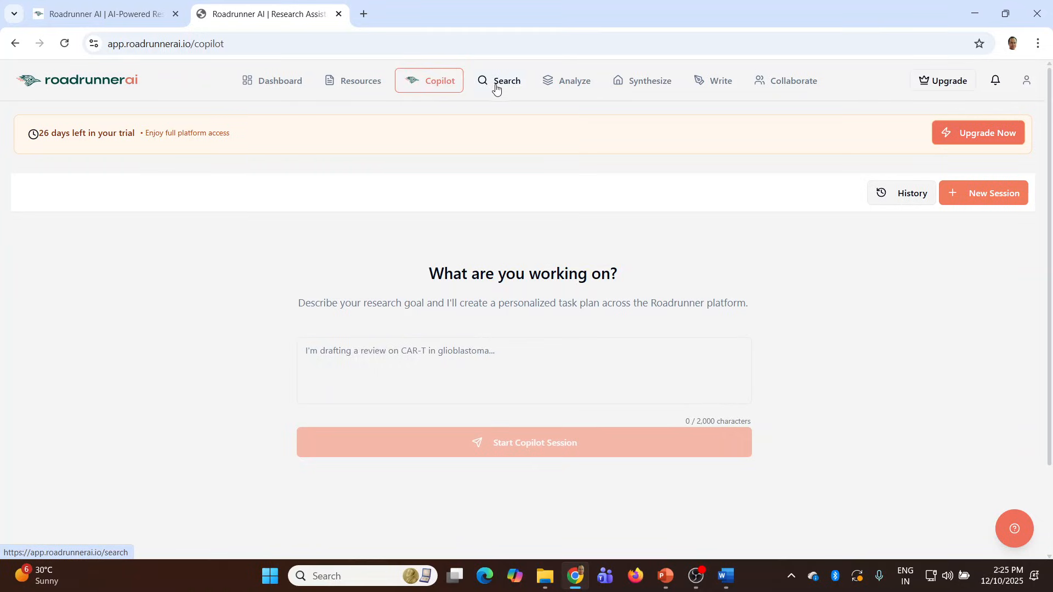
pyautogui.click(497, 86)
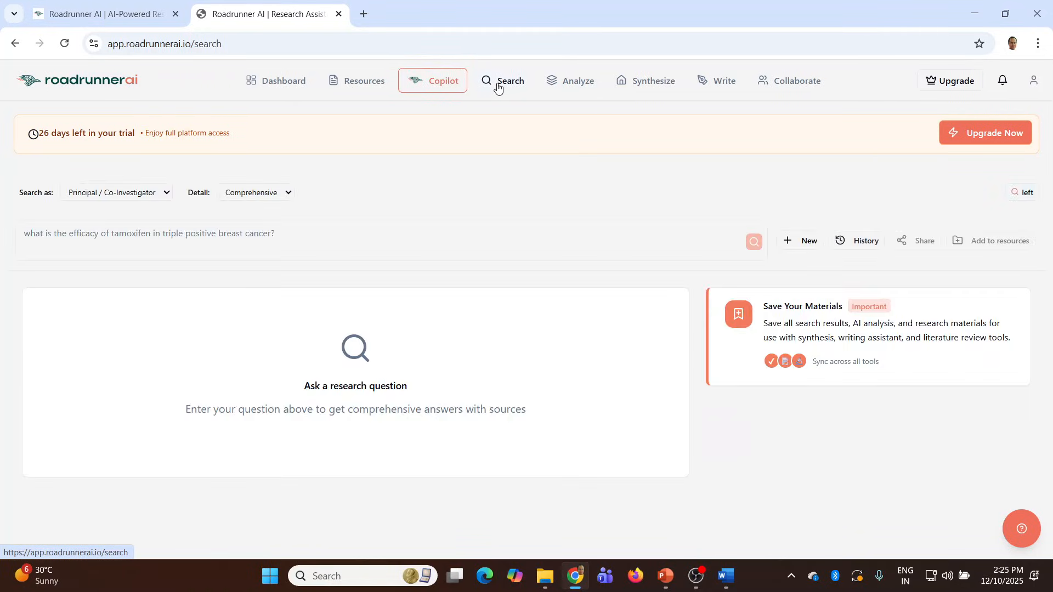
pyautogui.click(564, 88)
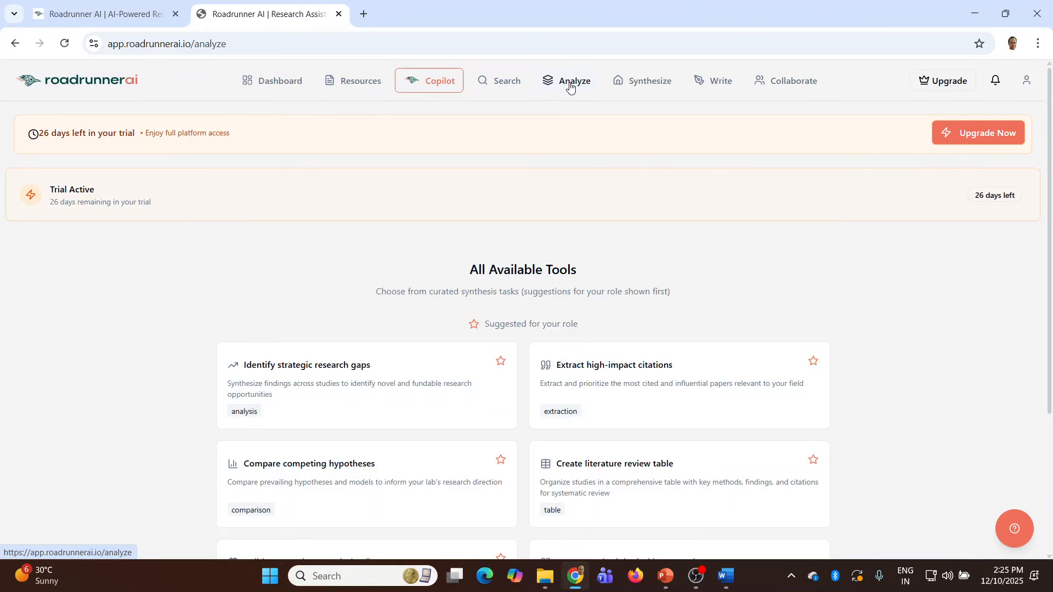
pyautogui.click(651, 88)
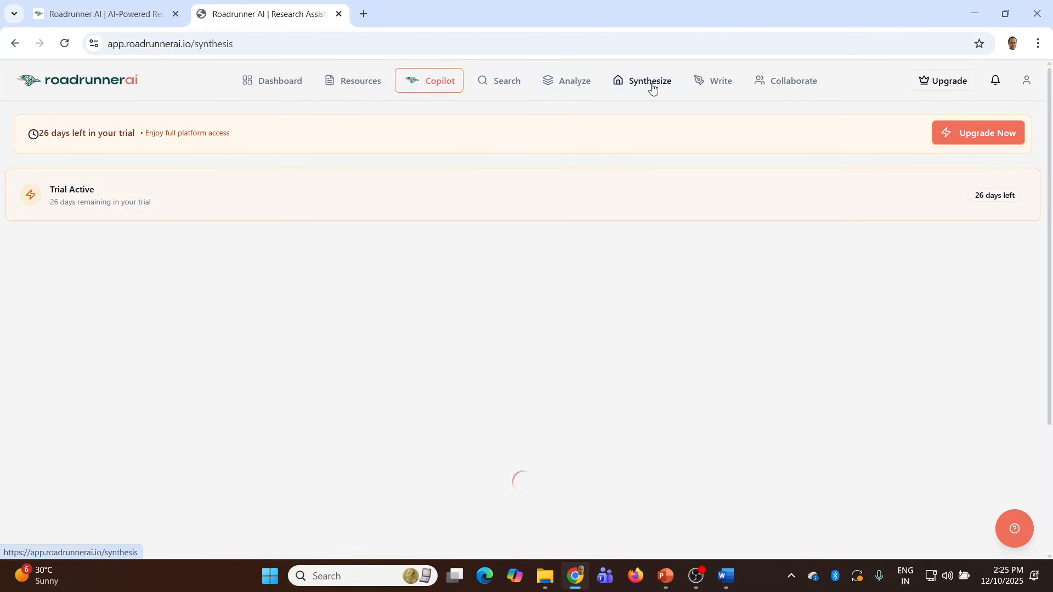
pyautogui.click(716, 87)
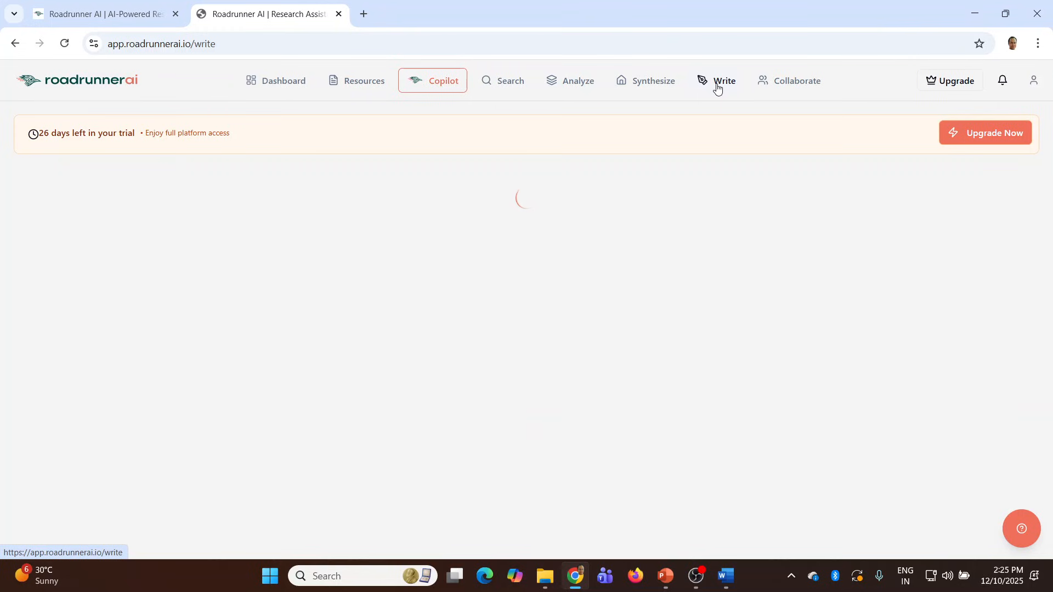
pyautogui.click(790, 85)
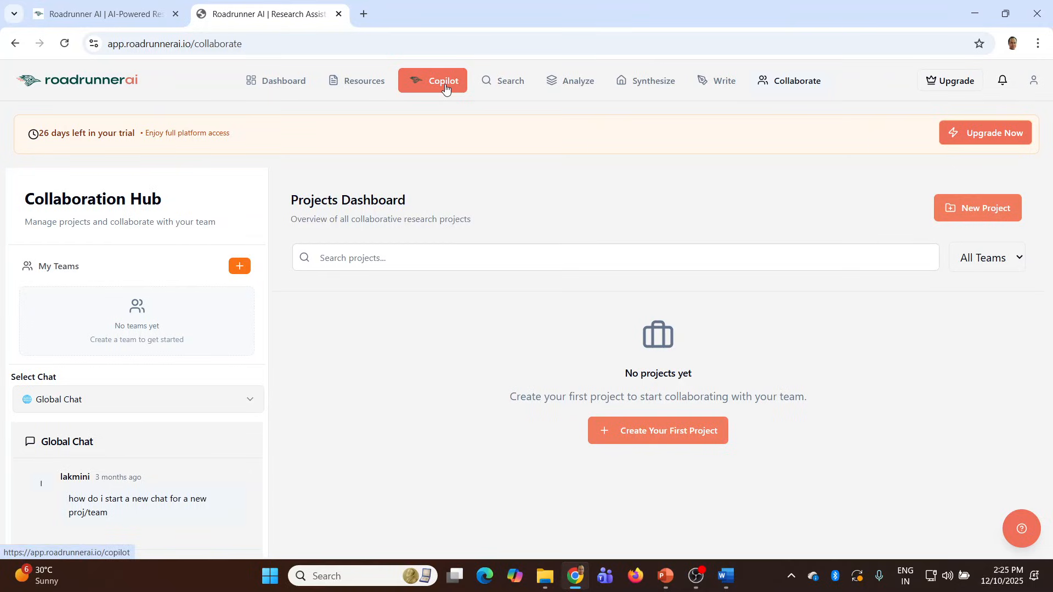
# Start a Copilot session on "The effect of Epigenetic Modifications and Their Impact on β-Cell Dysfunction in Diabetes Mellitus".
pyautogui.click(445, 87)
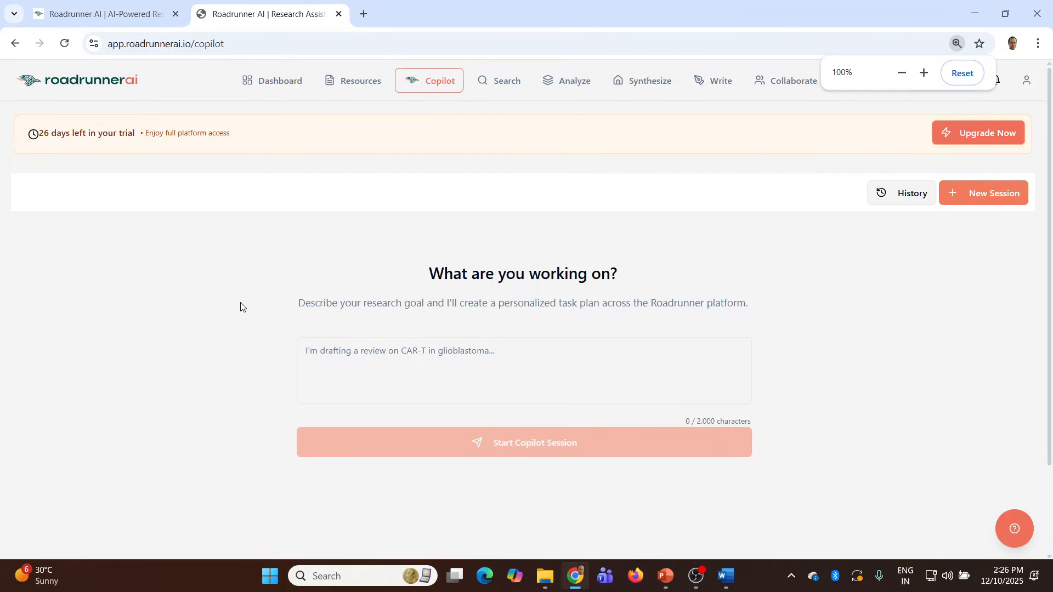
pyautogui.click(345, 365)
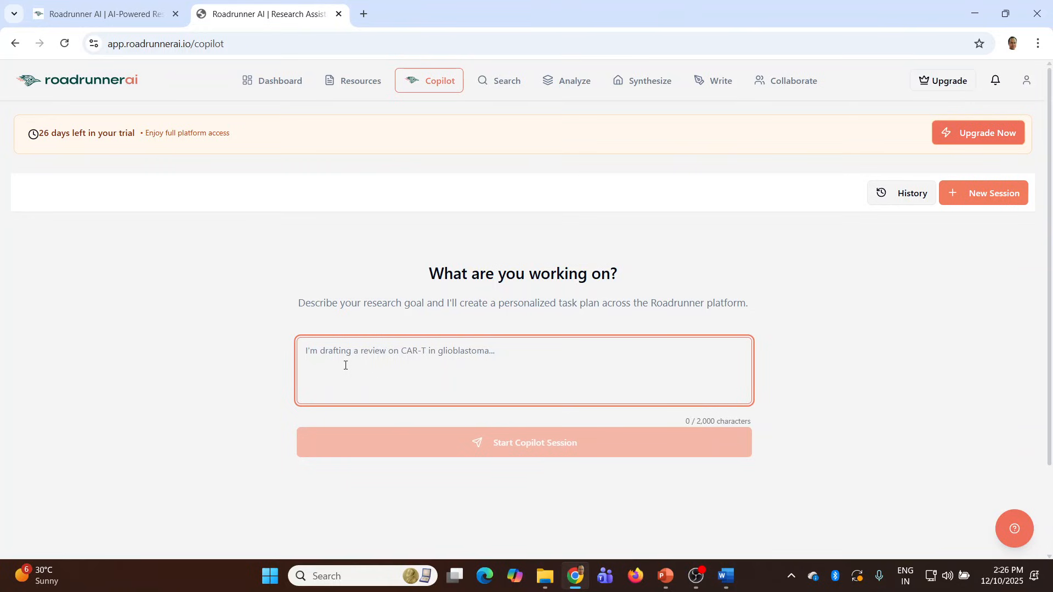
pyautogui.write('The effect of Epigenetic Modifications and Their Impact on β-Cell Dysfunction in Diabetes Mellitus')
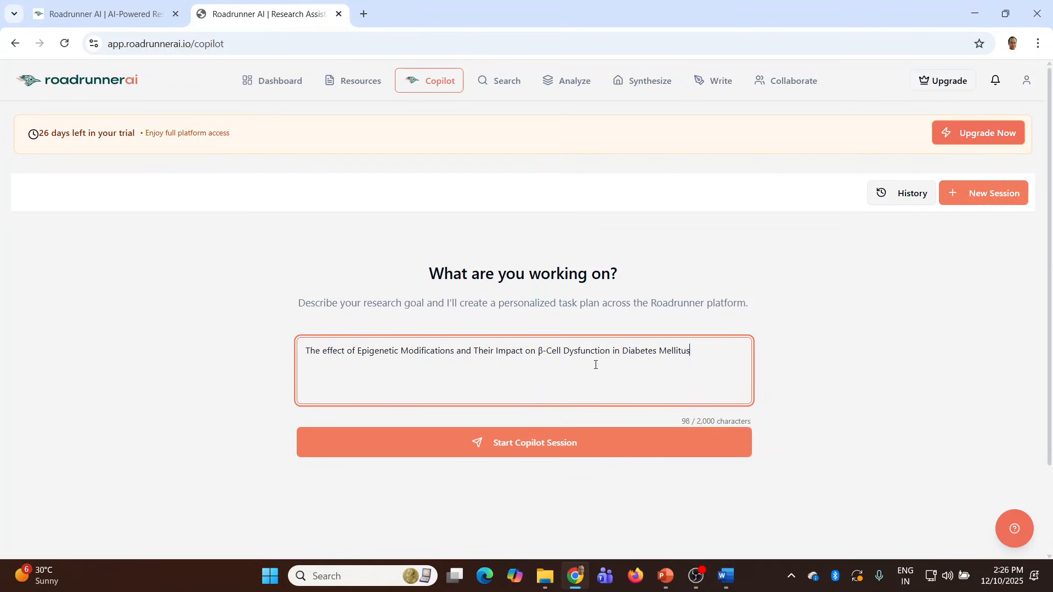
pyautogui.click(525, 449)
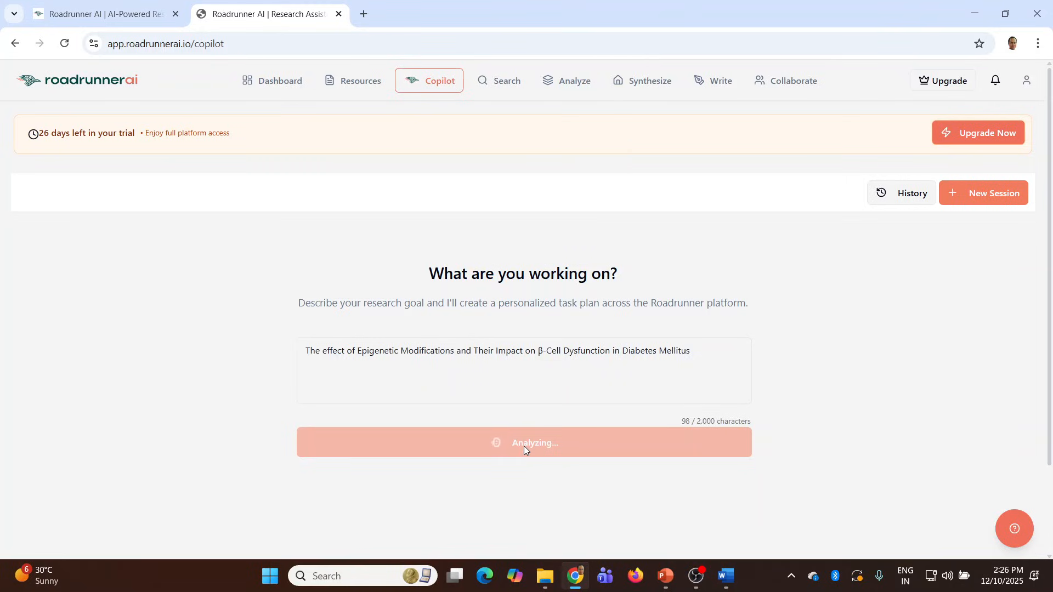
pyautogui.hotkey('ctrl', '0')
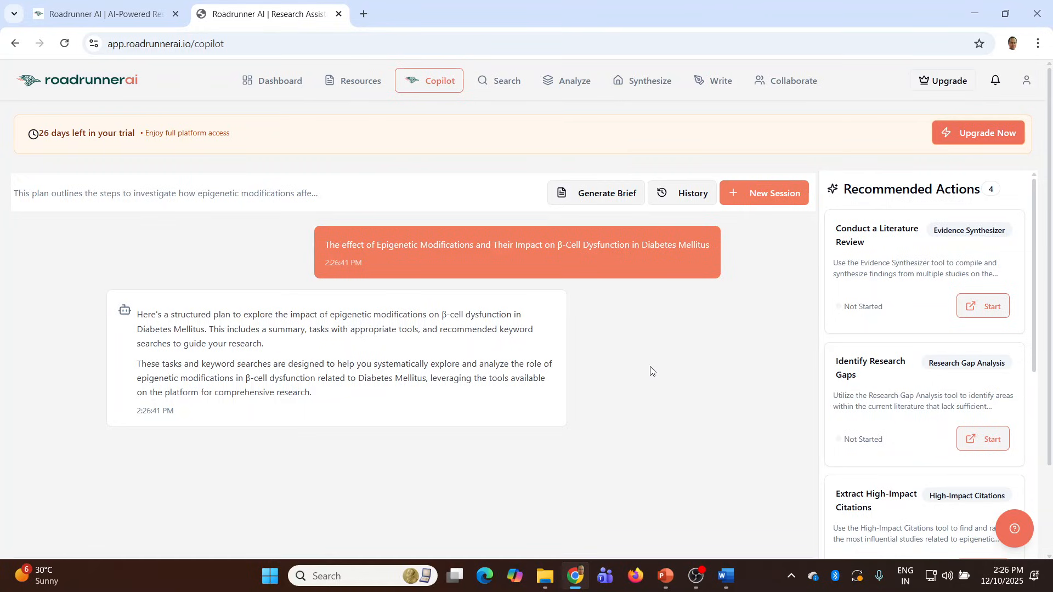
# Generate a brief of the Copilot session, export it as a PDF and open the downloaded file.
pyautogui.click(600, 201)
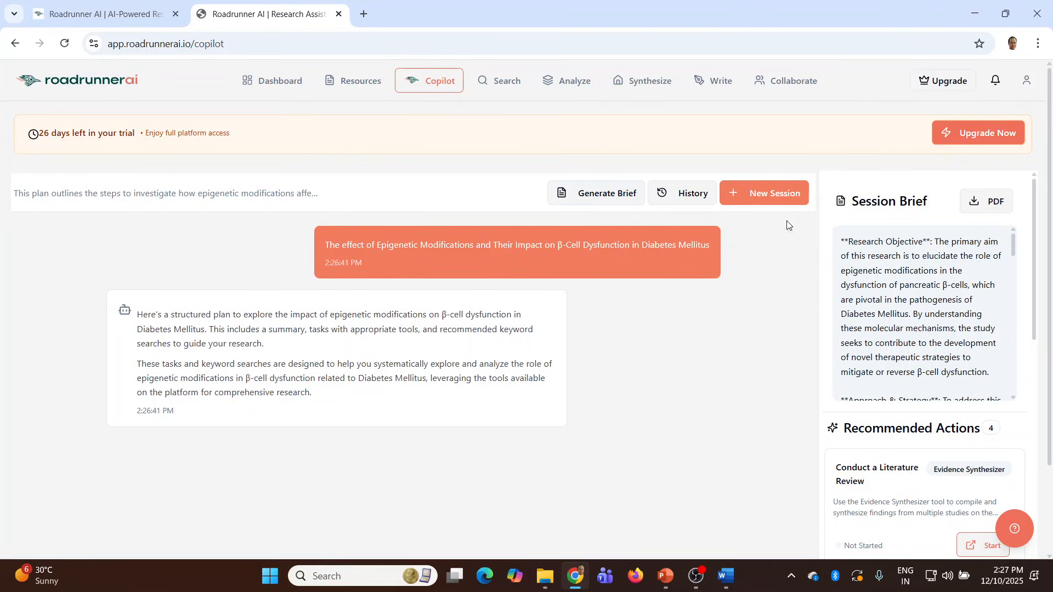
pyautogui.click(975, 204)
pyautogui.click(857, 100)
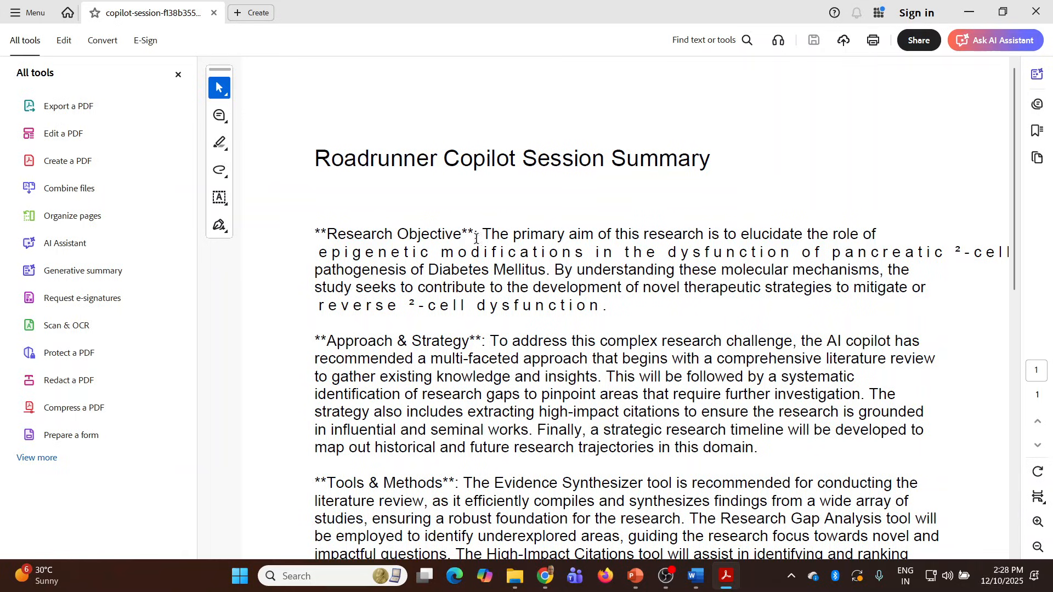
# Read the Research Objective, Approach & Strategy and Tools & Methods sections of the session summary PDF.
pyautogui.moveTo(414, 241); pyautogui.dragTo(617, 287)
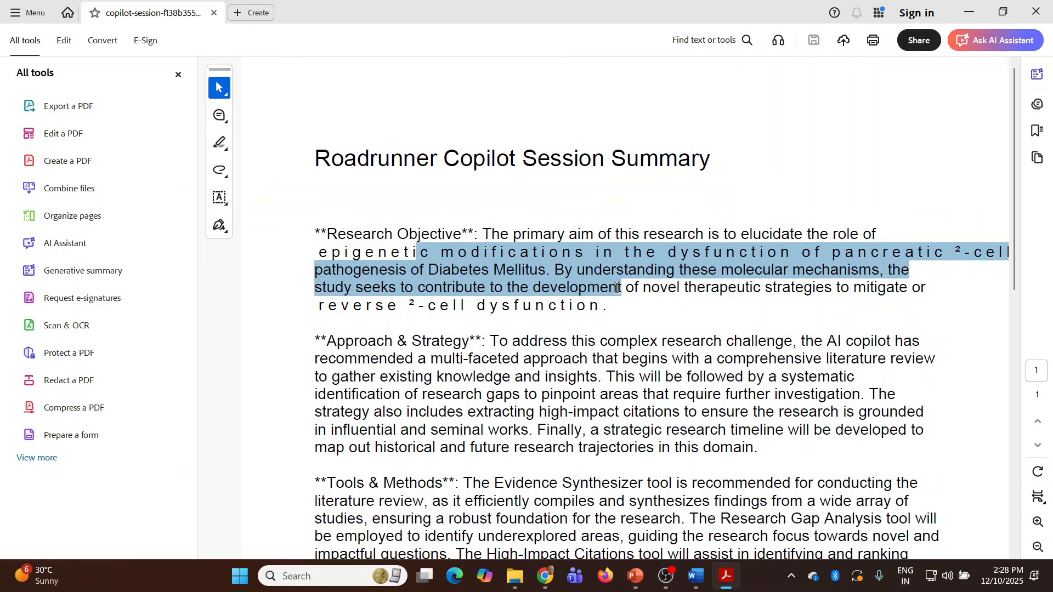
pyautogui.moveTo(412, 341); pyautogui.dragTo(542, 434)
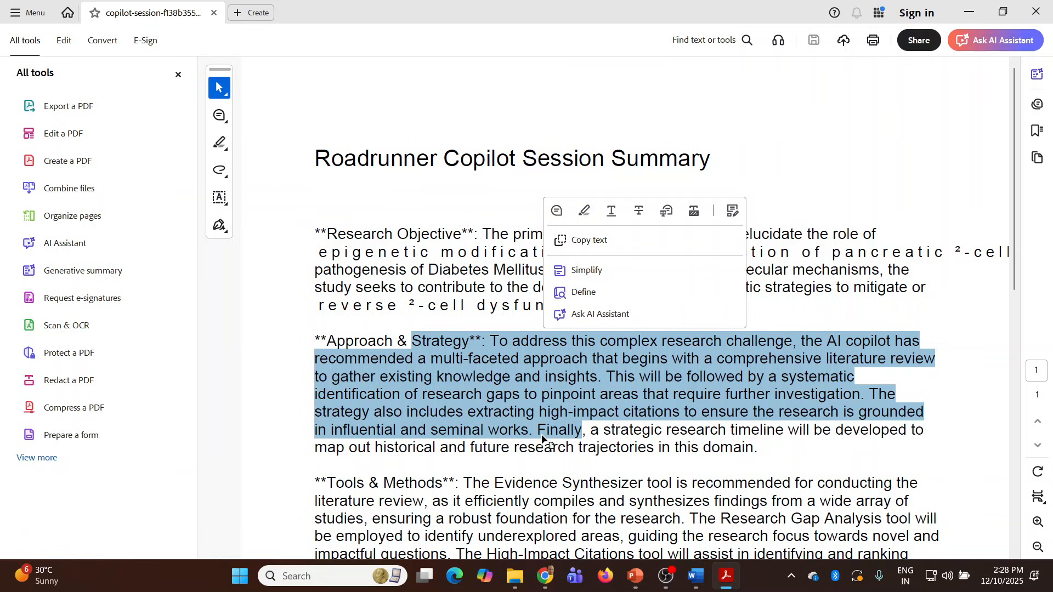
pyautogui.scroll(-1, 542, 434)
pyautogui.moveTo(384, 457); pyautogui.dragTo(558, 509)
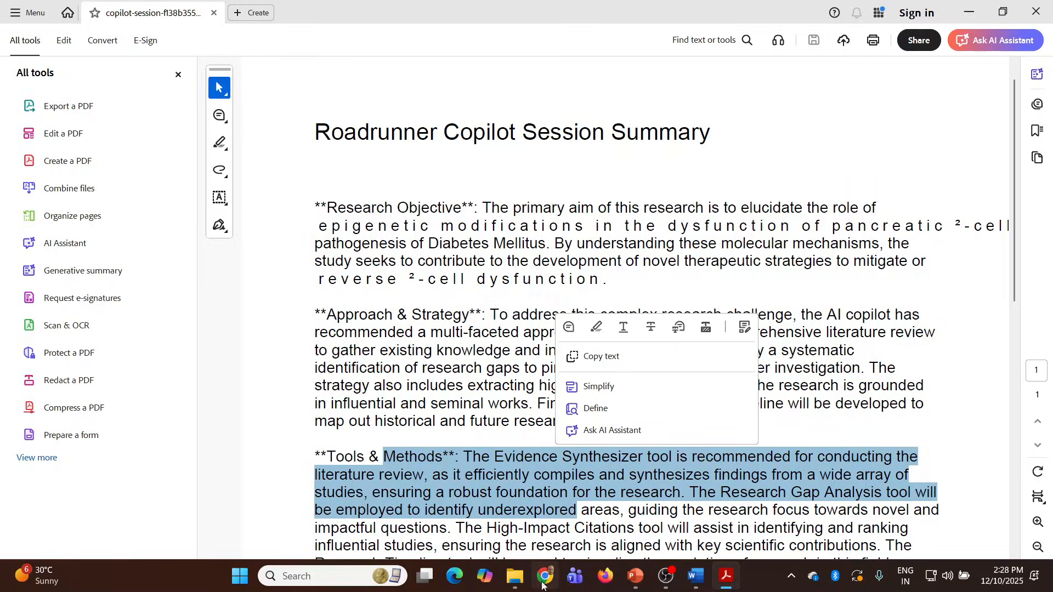
# Switch back to the Copilot session in Chrome and start the recommended action for conducting a literature review.
pyautogui.moveTo(545, 576)
pyautogui.click(538, 529)
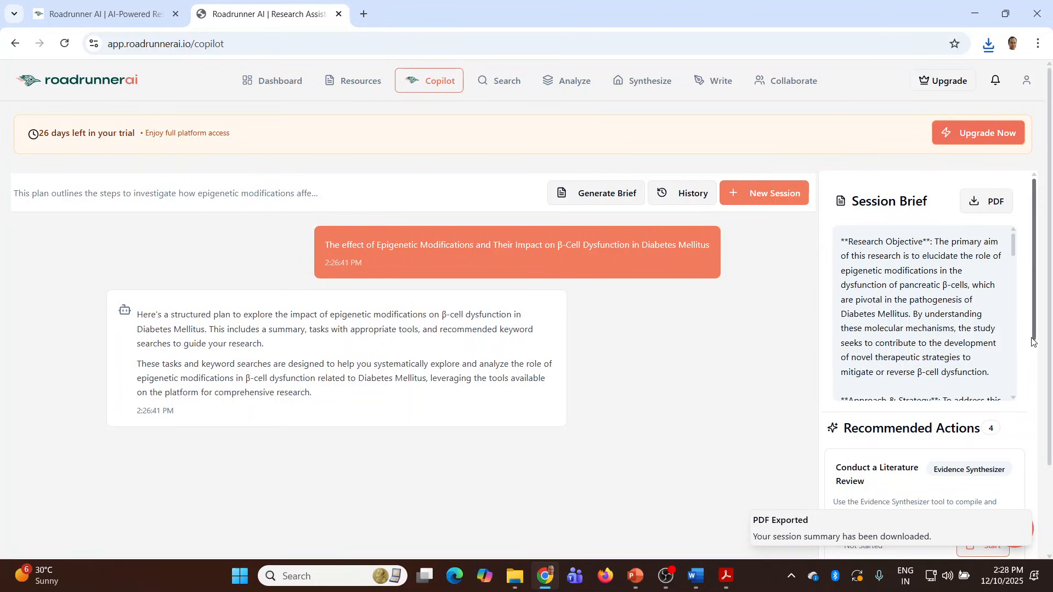
pyautogui.scroll(-3, 1031, 392)
pyautogui.scroll(-1, 1031, 392)
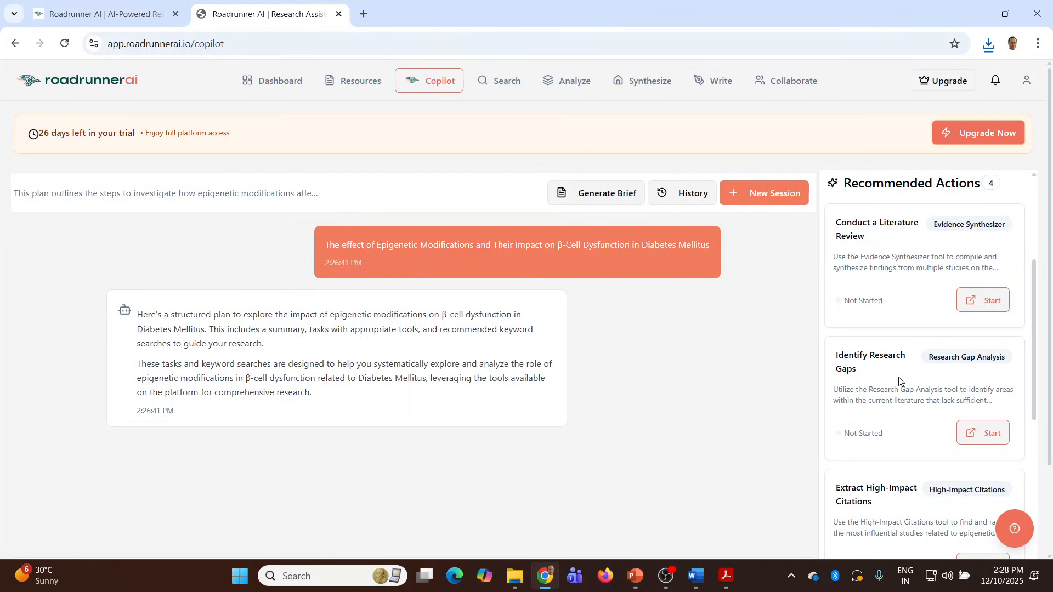
pyautogui.moveTo(1033, 397); pyautogui.dragTo(1033, 399)
pyautogui.scroll(-1, 1033, 399)
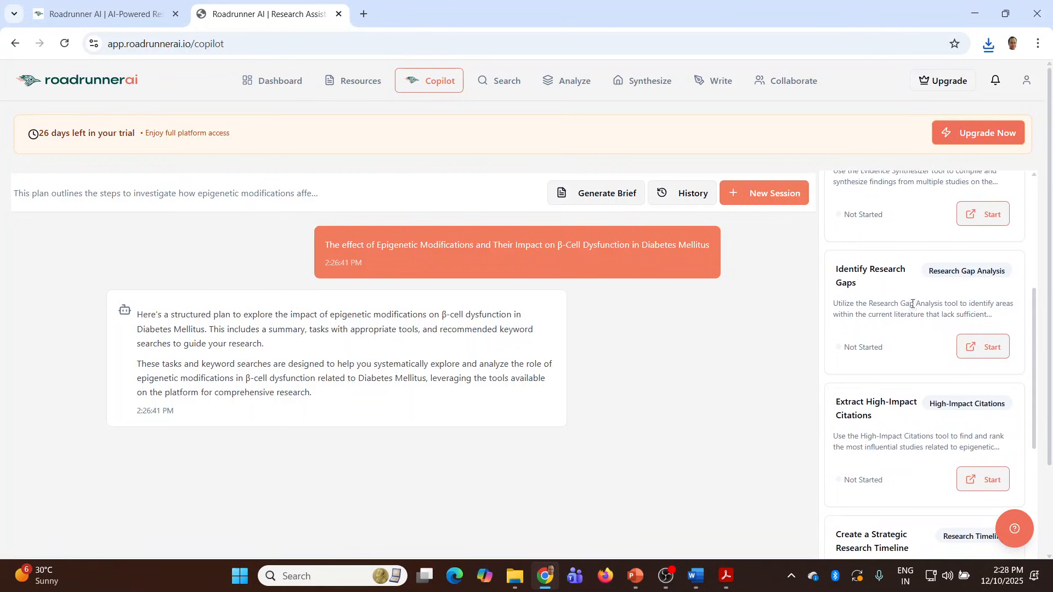
pyautogui.moveTo(1033, 348); pyautogui.dragTo(1033, 330)
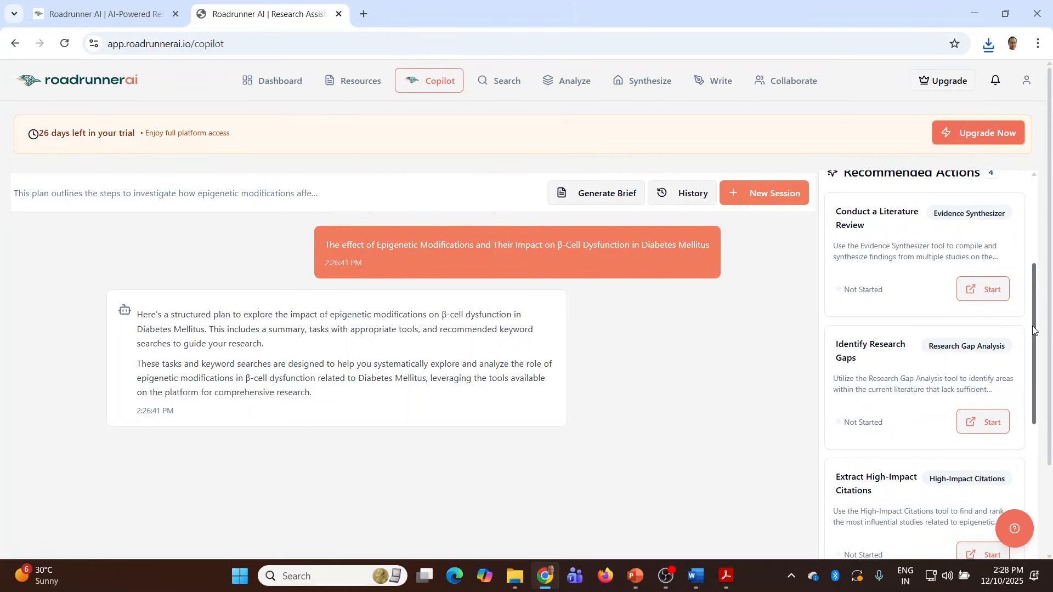
pyautogui.click(986, 296)
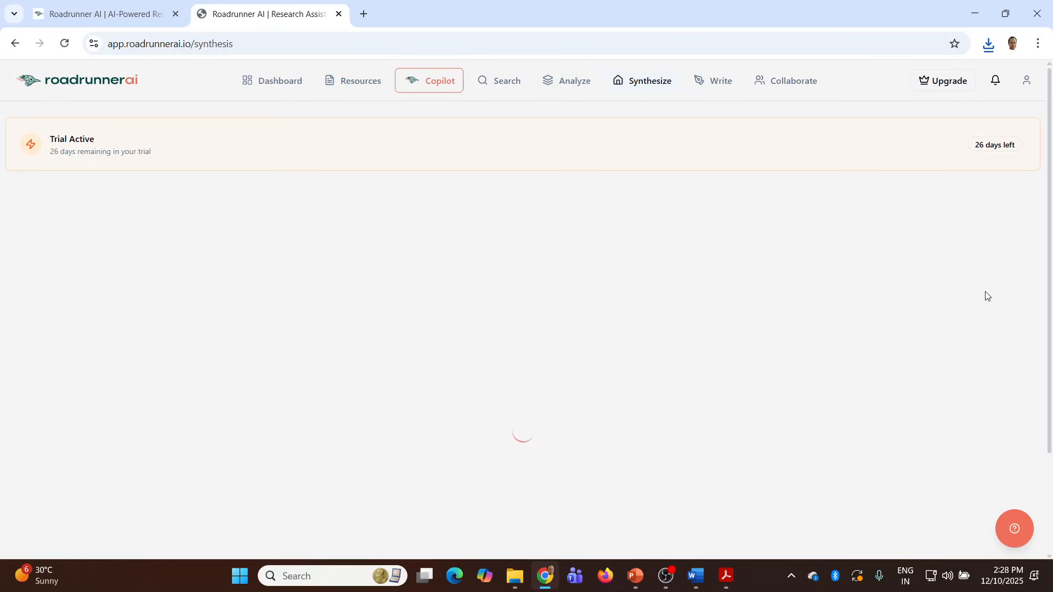
pyautogui.hotkey('ctrl', '0')
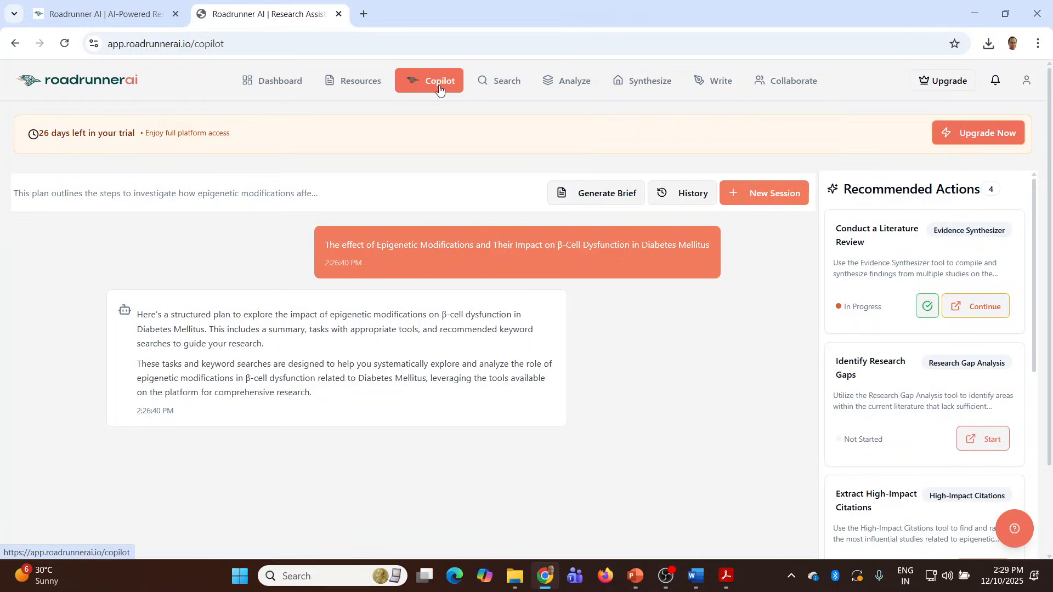
# Run a research search for "The effect of Epigenetic Modifications and Their Impact on β-Cell Dysfunction in Diabetes Mellitus".
pyautogui.click(505, 88)
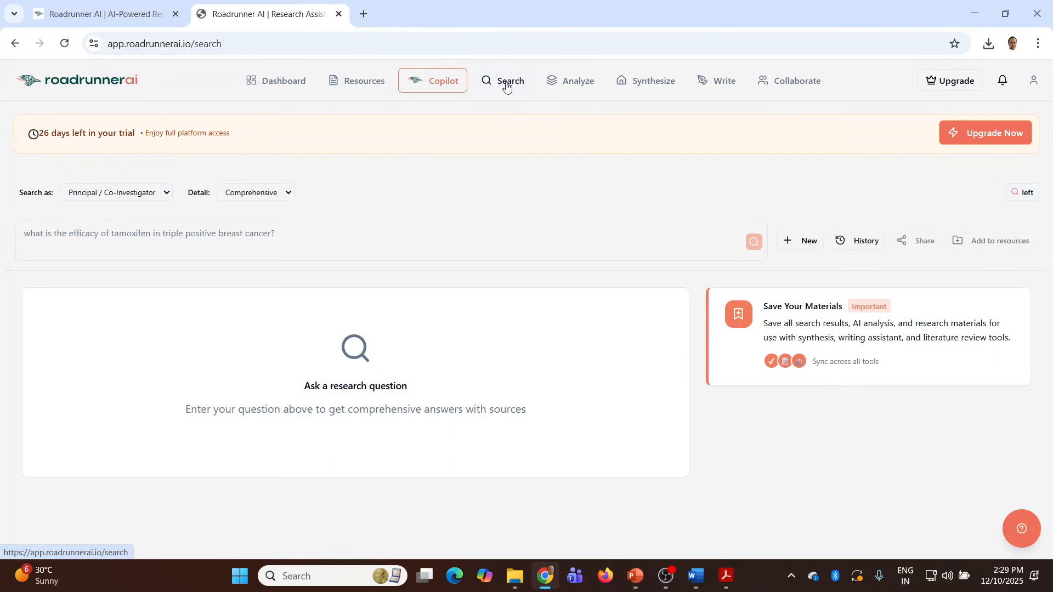
pyautogui.hotkey('ctrl', '0')
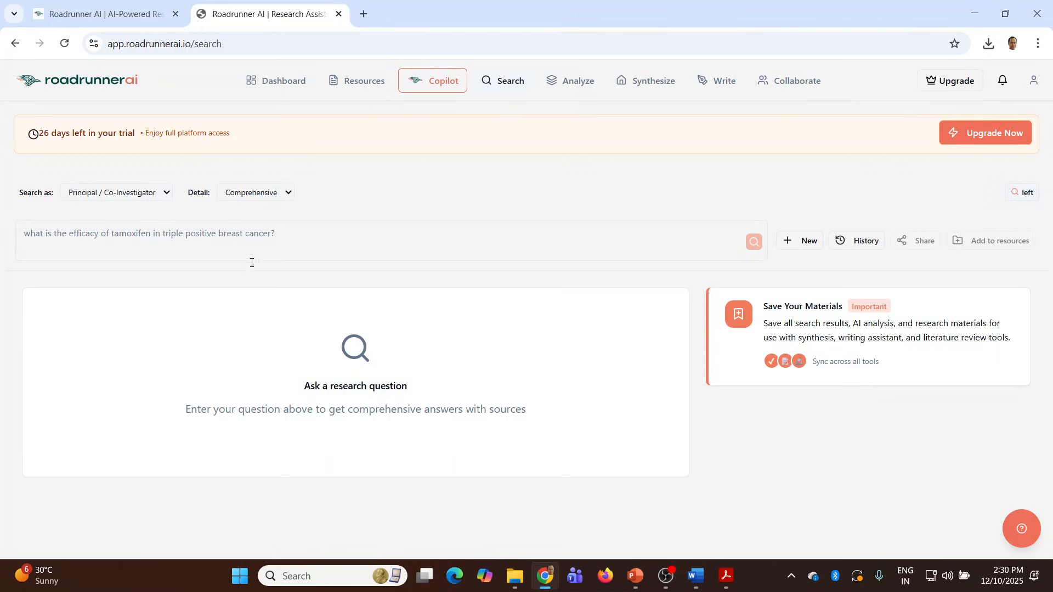
pyautogui.click(114, 237)
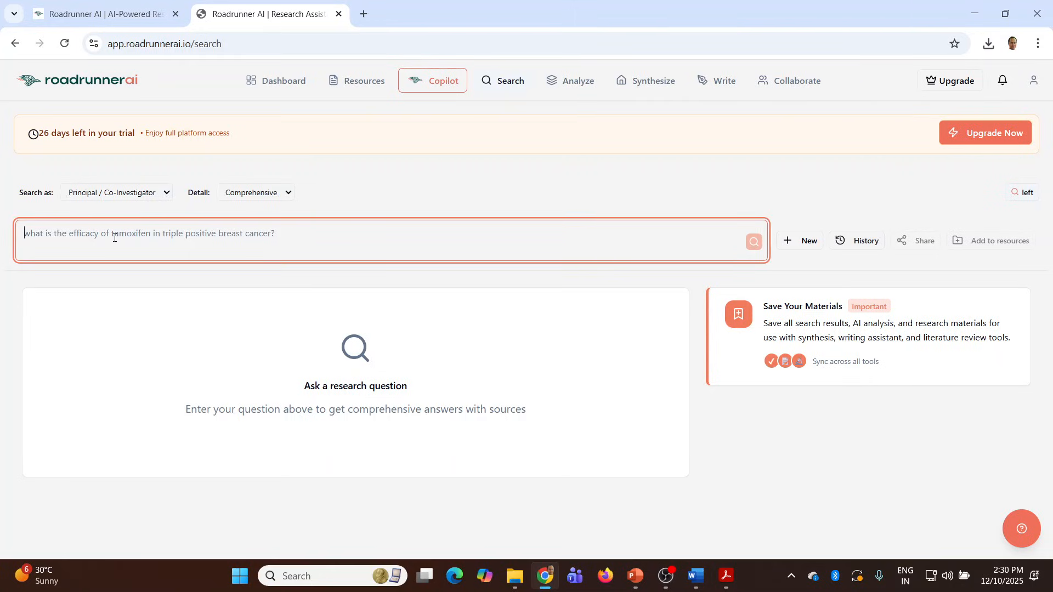
pyautogui.write('The effect of Epigenetic Modifications and Their Impact on β-Cell Dysfunction in Diabetes Mellitus')
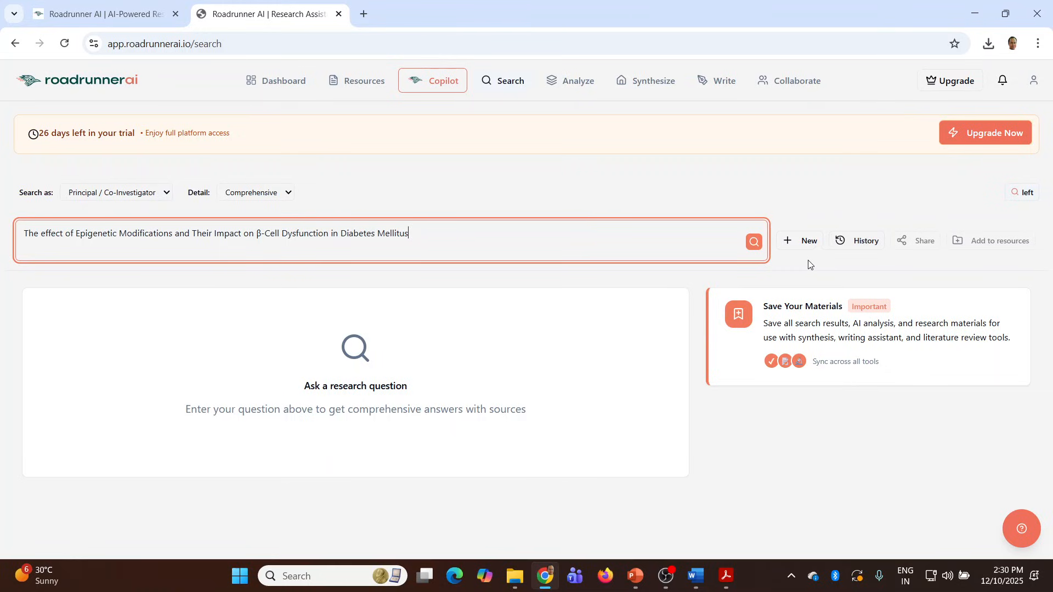
pyautogui.click(754, 243)
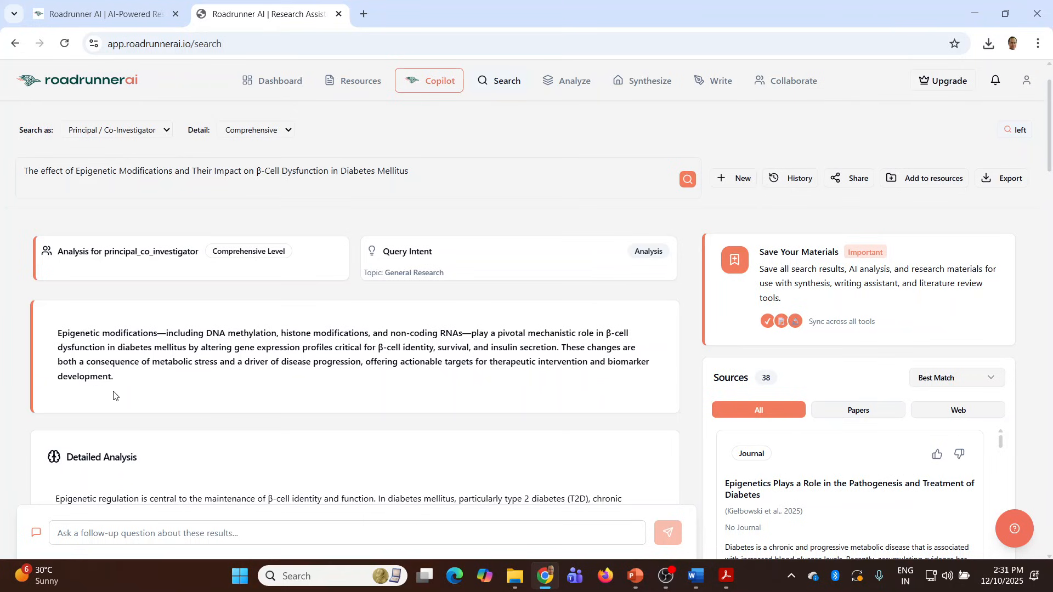
# Read through the search answer's detailed analysis, funding relevance and grant writing sections.
pyautogui.scroll(-8, 117, 365)
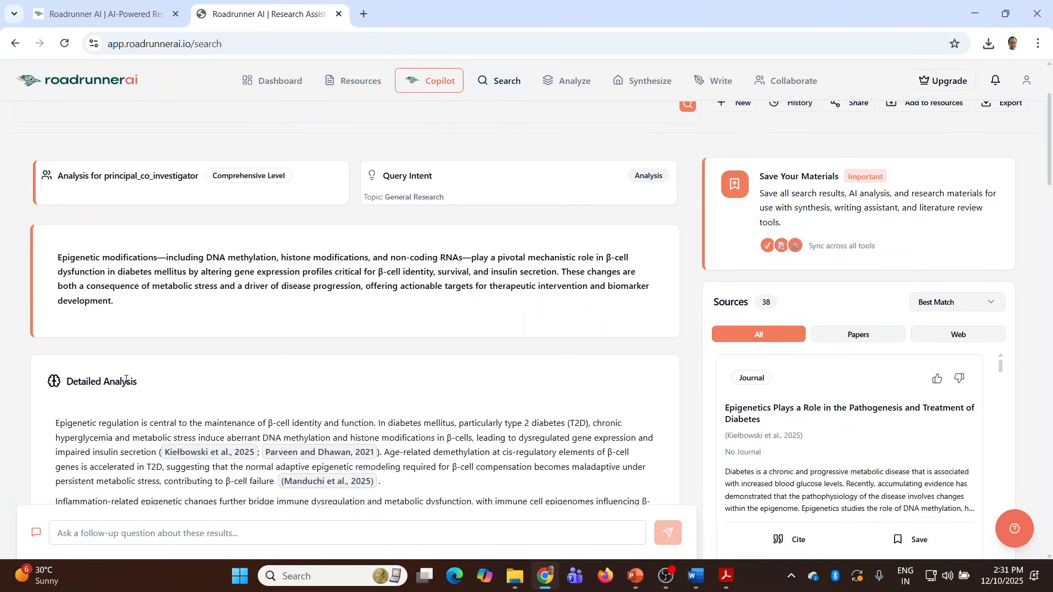
pyautogui.scroll(-5, 148, 362)
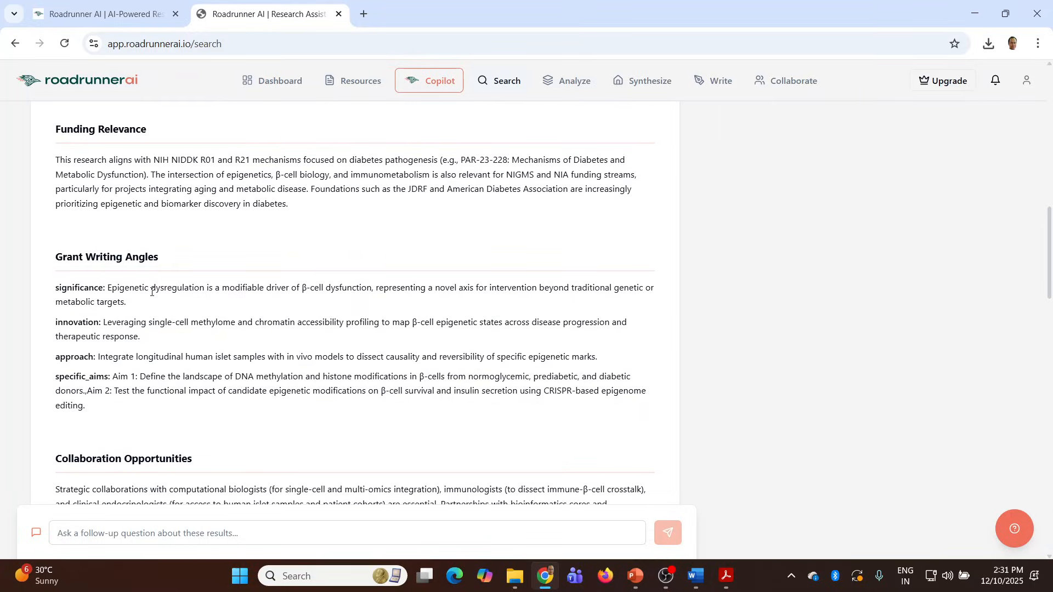
pyautogui.scroll(-5, 173, 308)
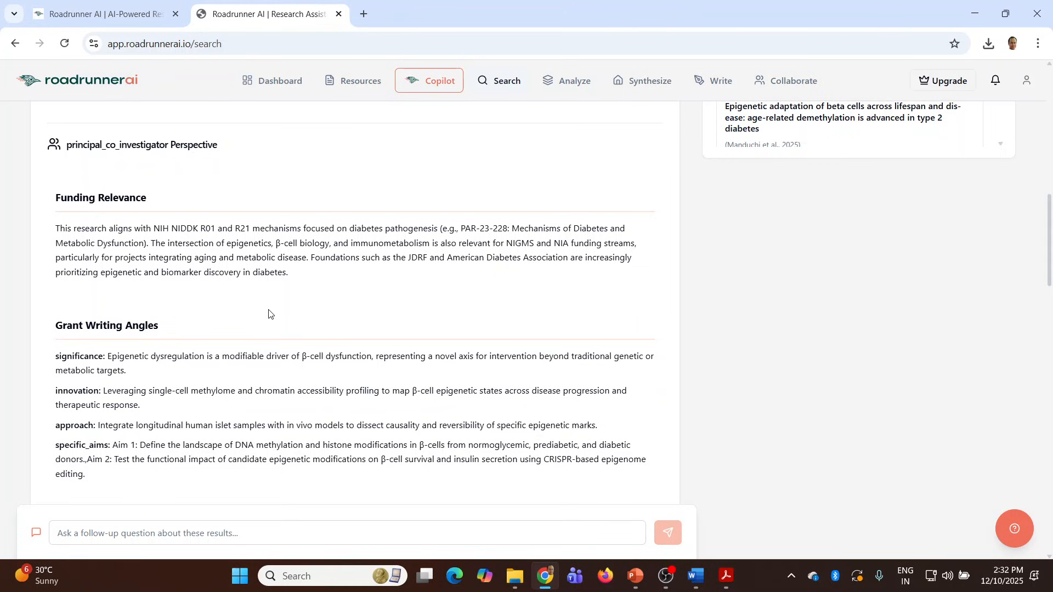
pyautogui.scroll(12, 335, 314)
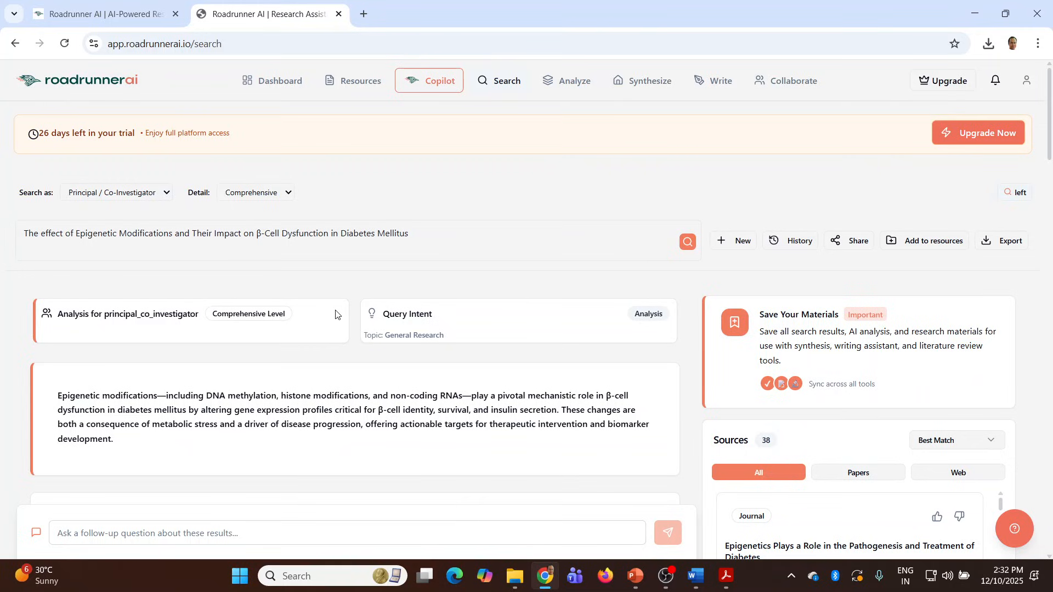
# Set the search role to Graduate Student and keep the detail level at Comprehensive.
pyautogui.click(168, 193)
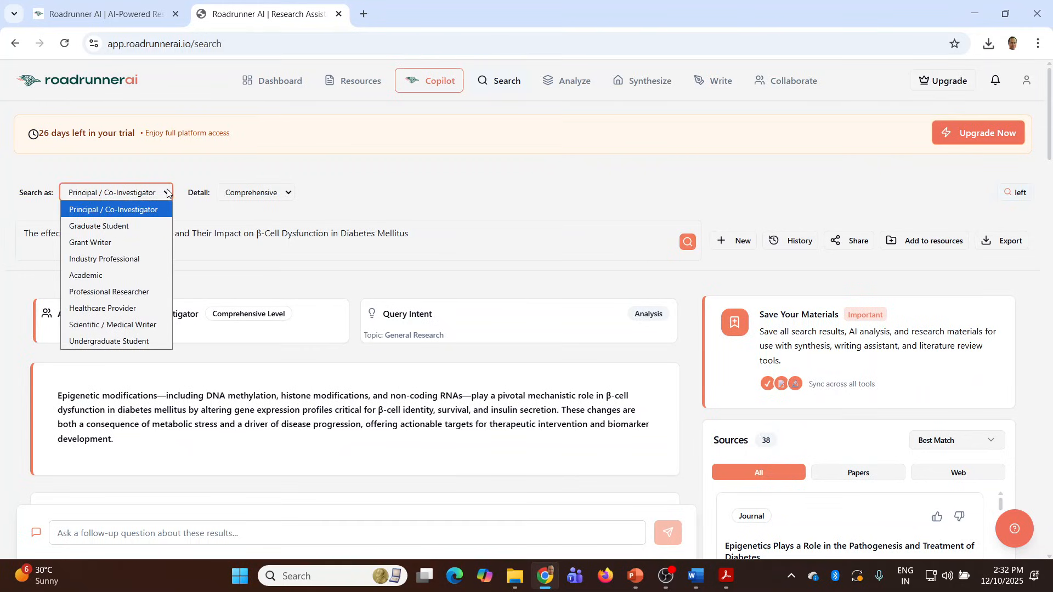
pyautogui.click(141, 227)
pyautogui.click(289, 194)
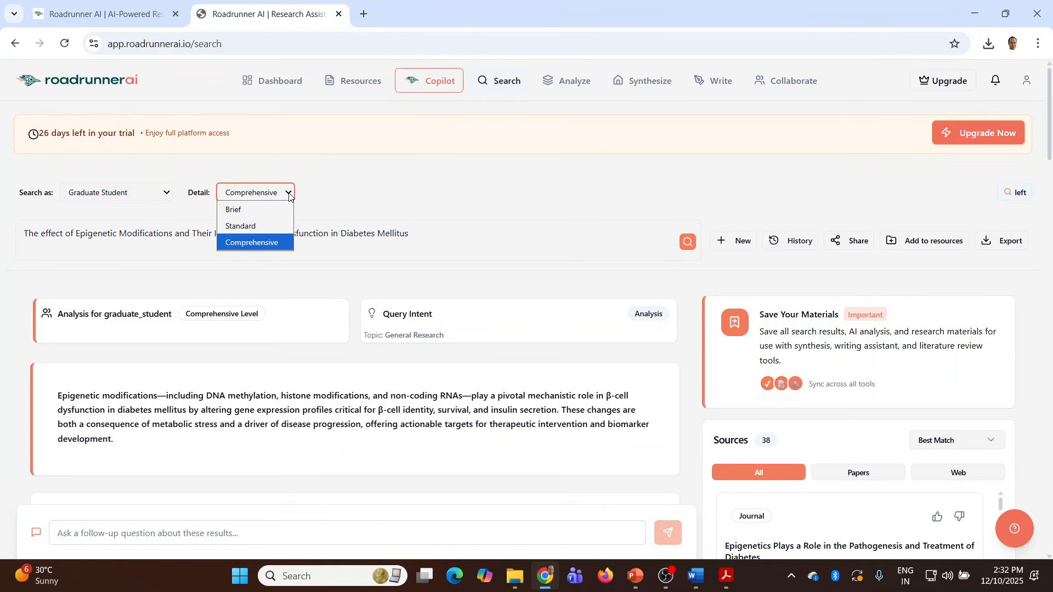
pyautogui.click(272, 242)
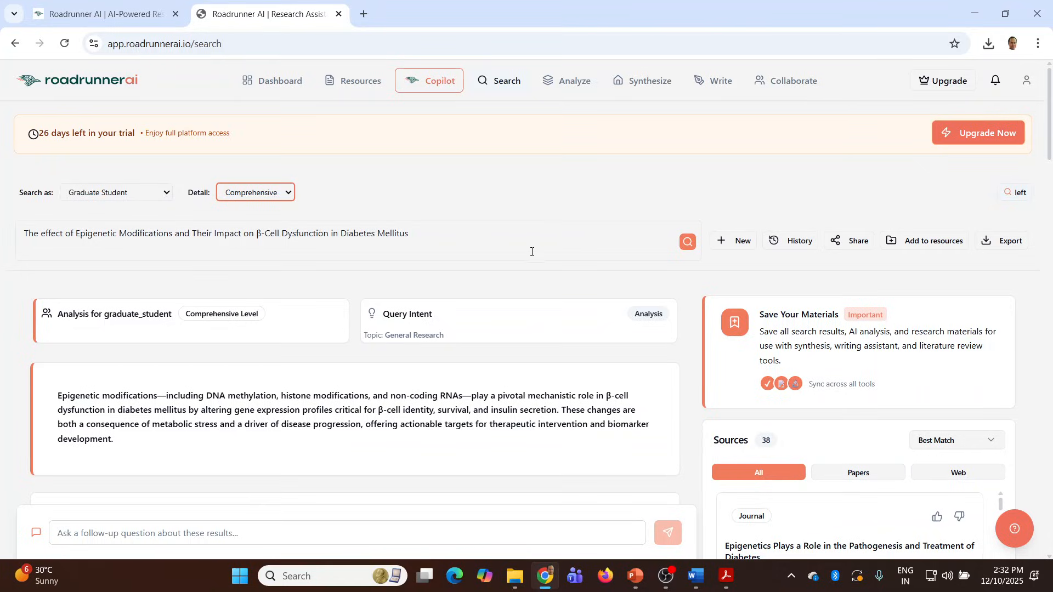
# Rerun the search as Graduate Student, view the cited article "Epigenetics Plays a Role in the Pathogenesis and Treatment of Diabetes" and return to the results.
pyautogui.click(686, 247)
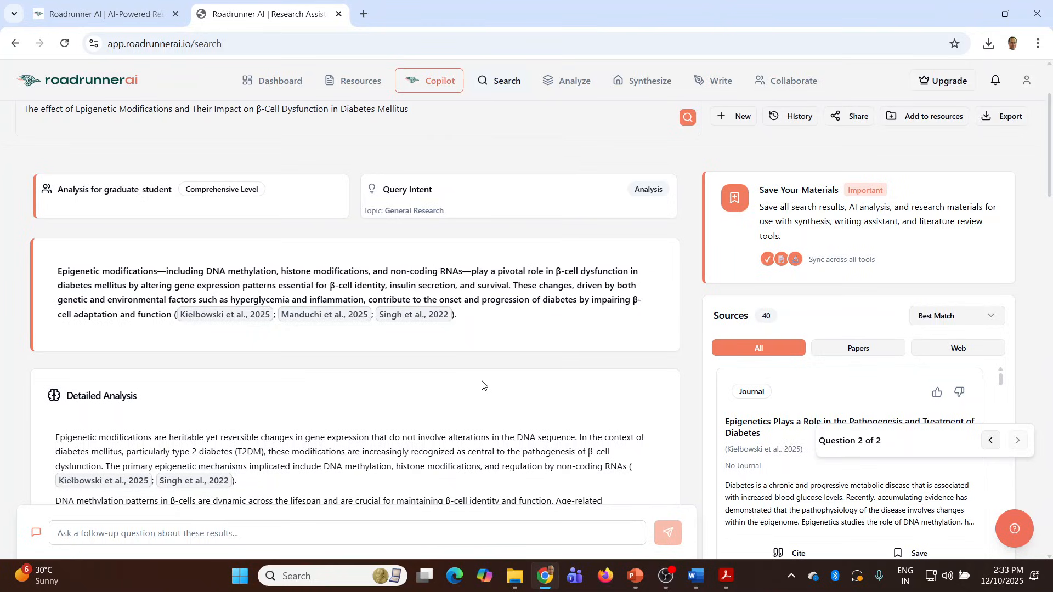
pyautogui.click(219, 317)
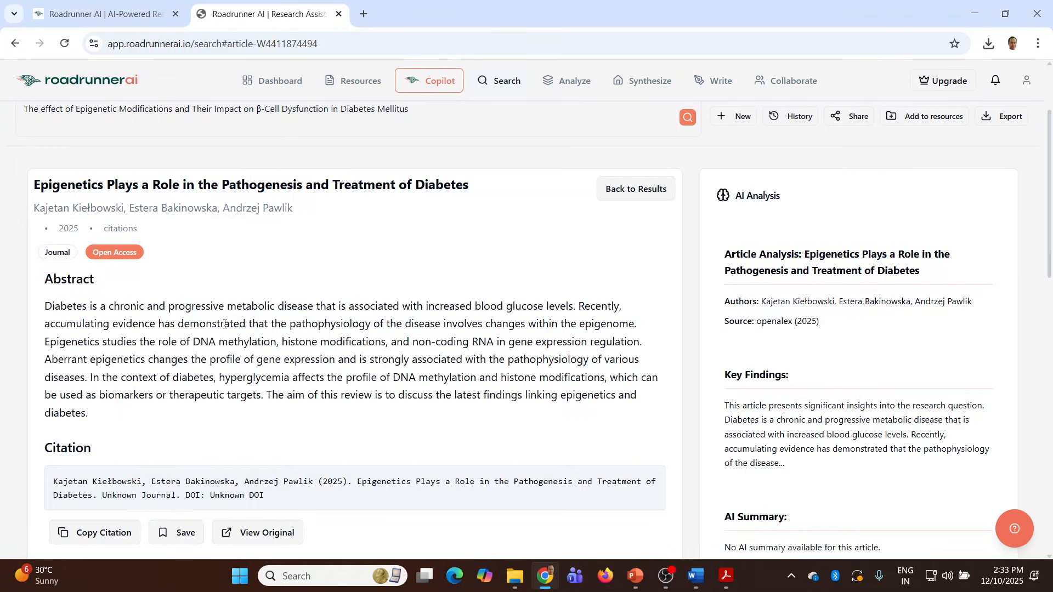
pyautogui.click(17, 47)
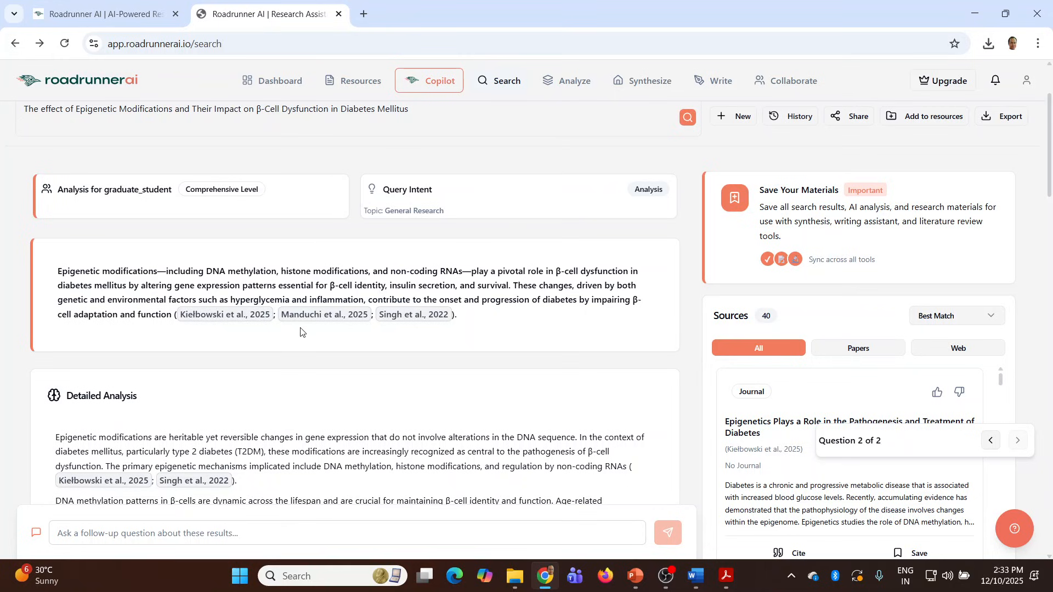
# Read through the answer's detailed analysis, graduate student perspective, key points, Copilot suggestions and related figures.
pyautogui.scroll(-5, 213, 191)
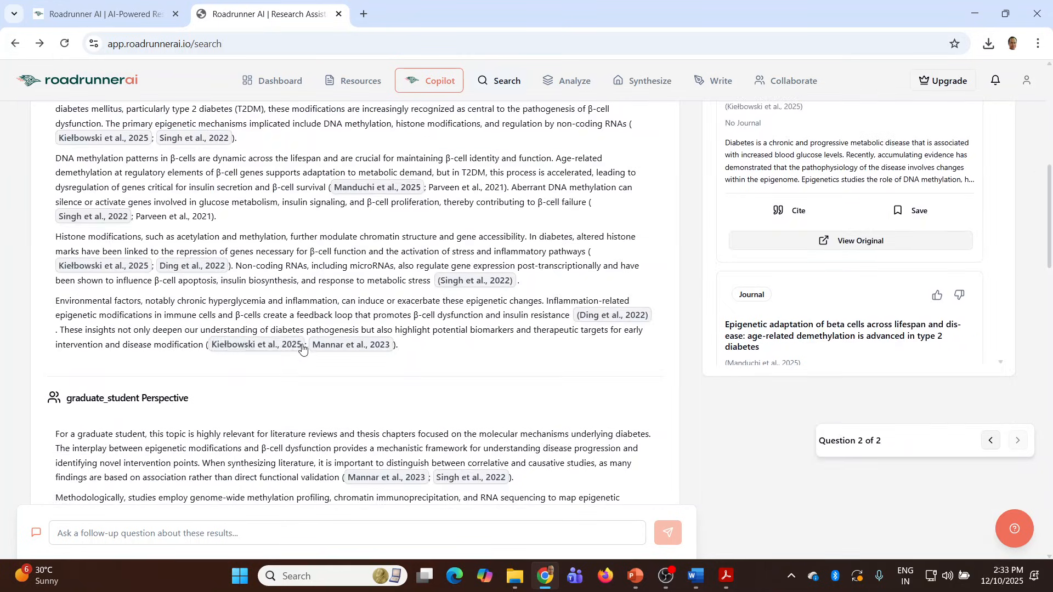
pyautogui.scroll(1, 212, 190)
pyautogui.scroll(-4, 244, 321)
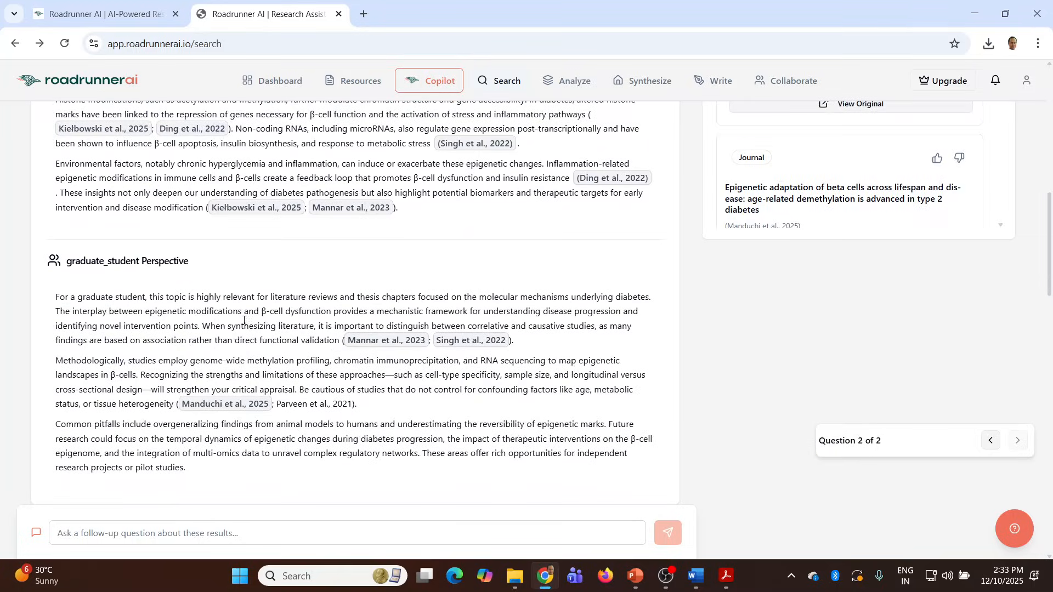
pyautogui.scroll(-4, 257, 373)
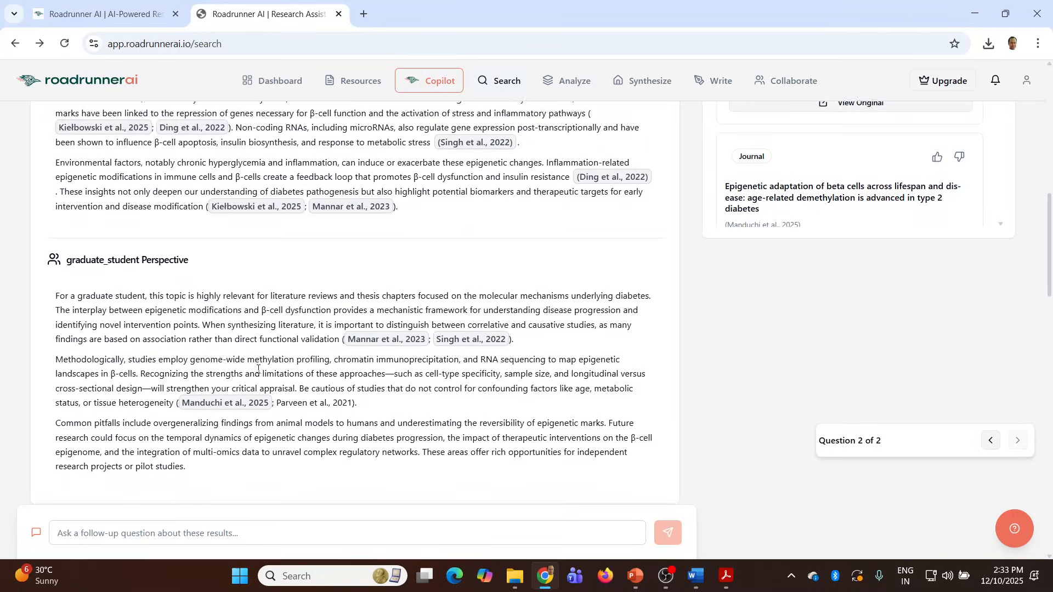
pyautogui.scroll(-1, 257, 373)
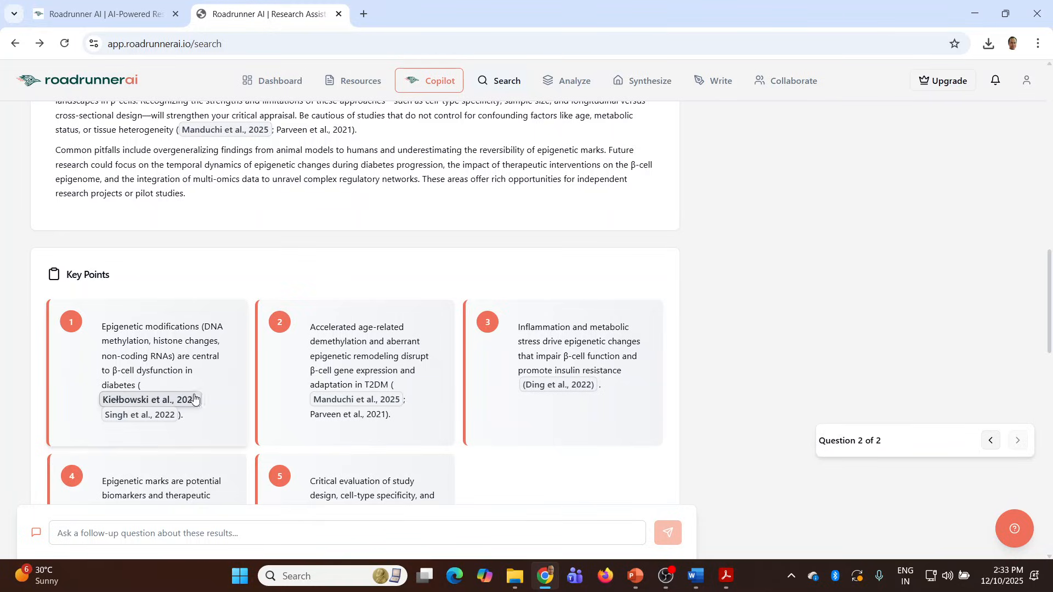
pyautogui.scroll(-6, 222, 368)
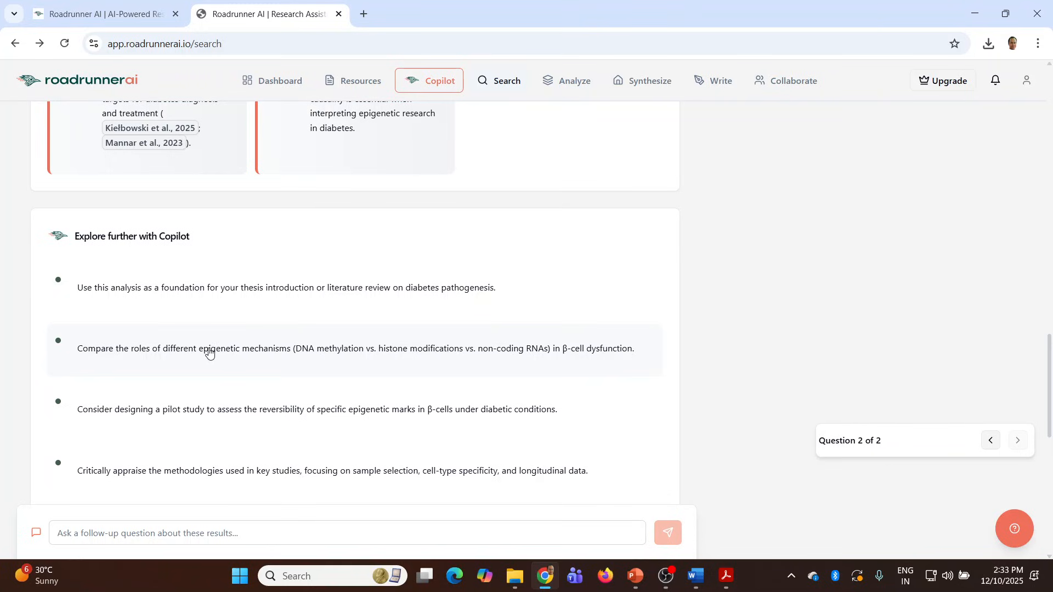
pyautogui.scroll(-8, 189, 315)
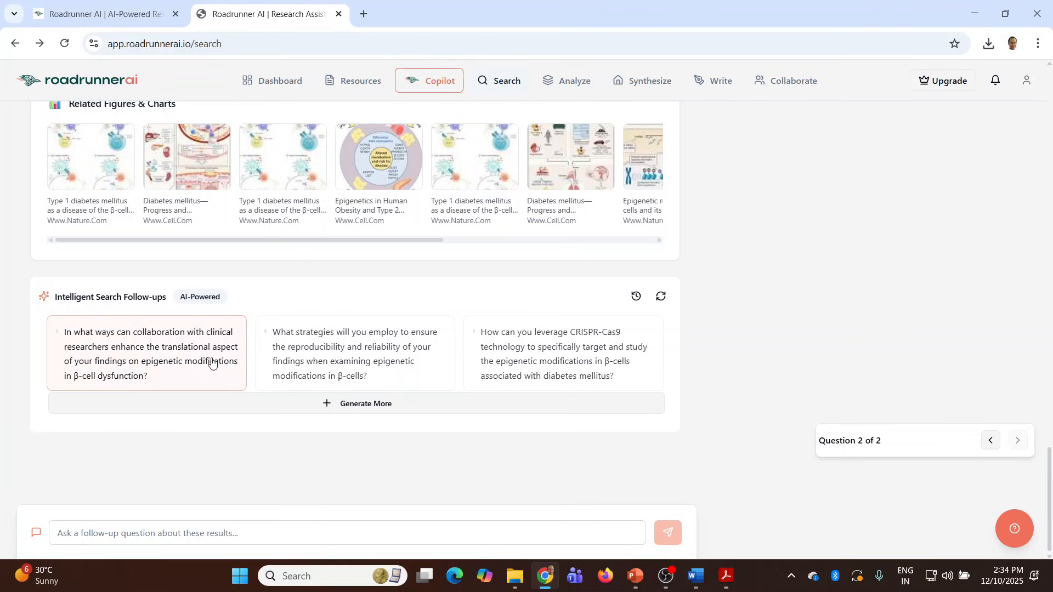
# Run the suggested follow-up search on how collaboration with clinical researchers can enhance the translational aspect of findings on epigenetic modifications in β-cell dysfunction.
pyautogui.click(166, 357)
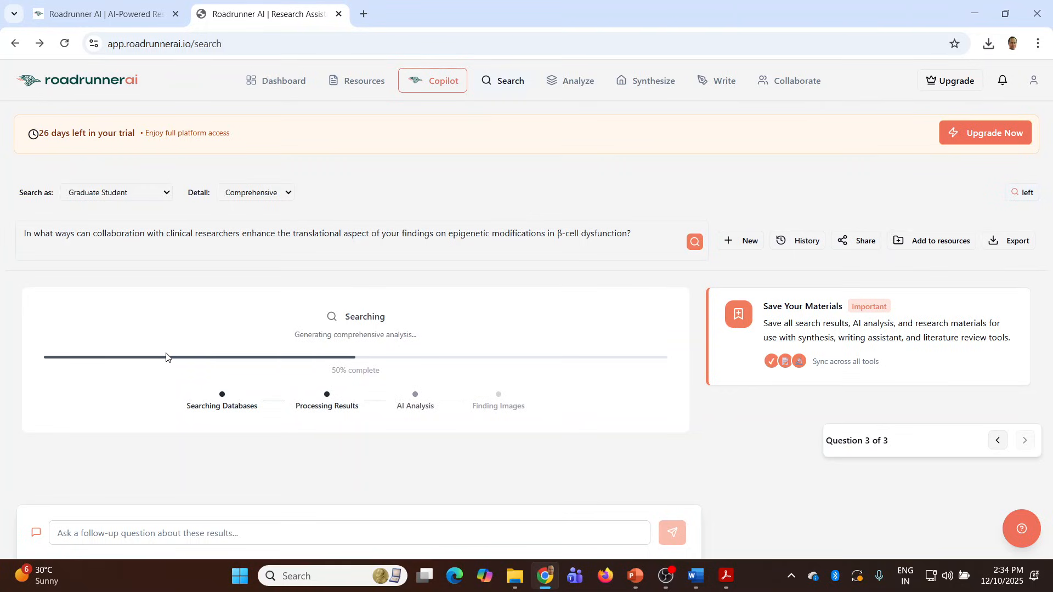
pyautogui.scroll(1, 390, 275)
pyautogui.scroll(-1, 390, 275)
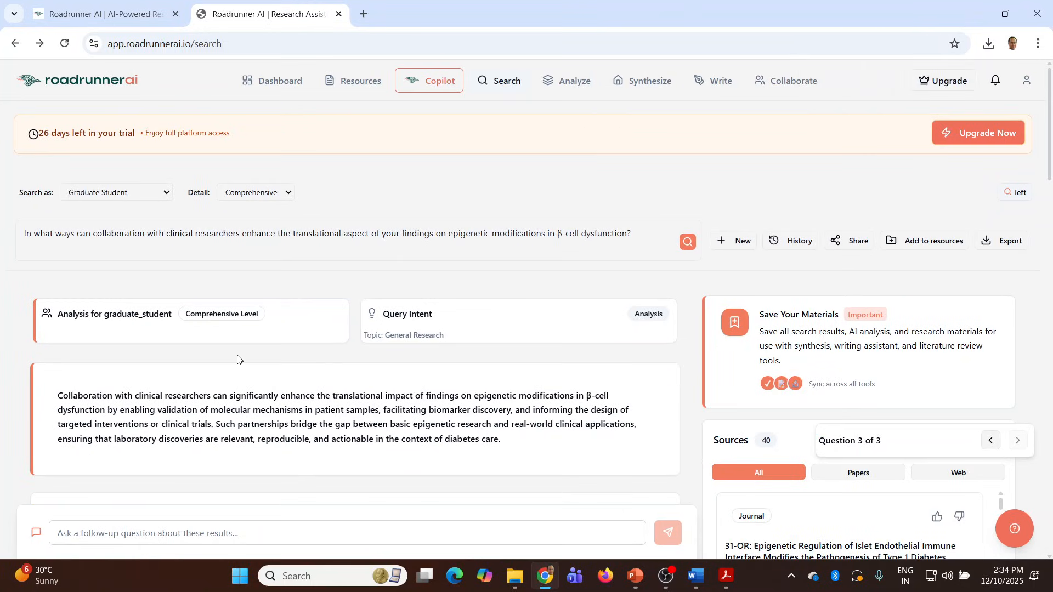
# Go back to the Copilot session, reopen the Search tool and review the clinical collaboration answer down to its follow-up questions.
pyautogui.click(16, 48)
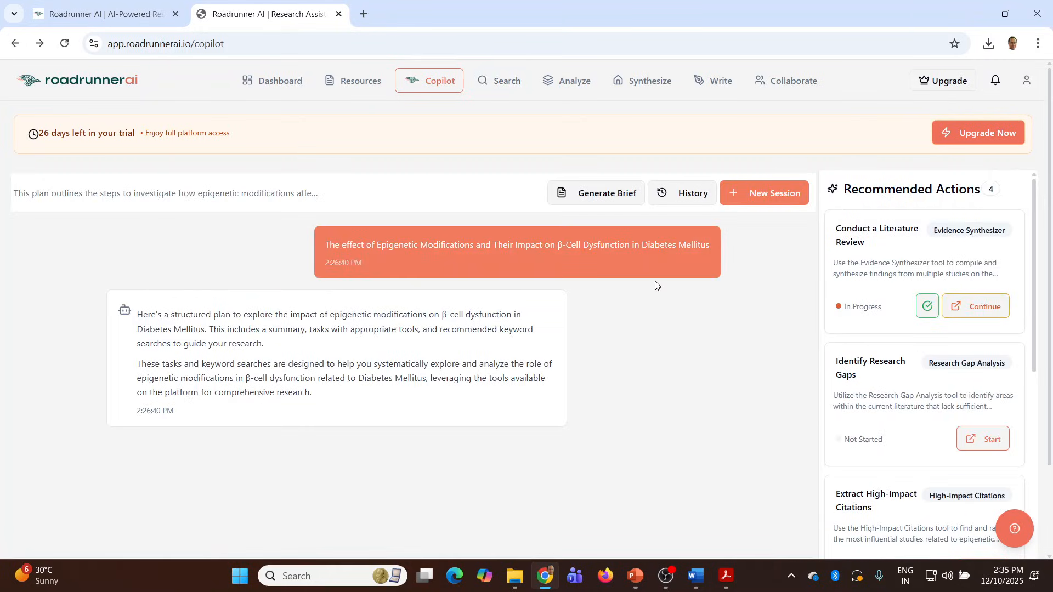
pyautogui.click(507, 87)
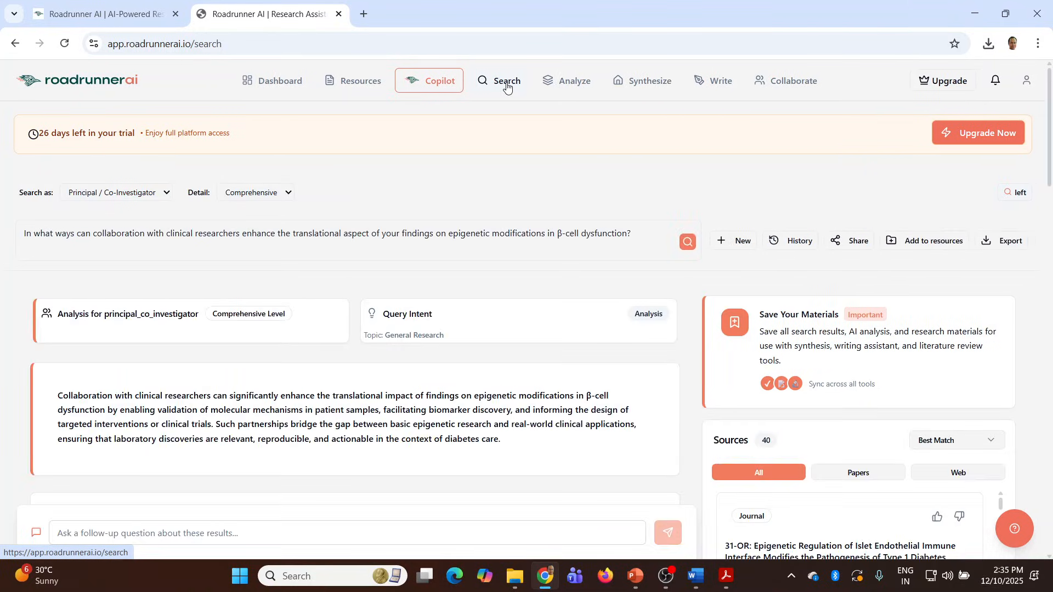
pyautogui.scroll(-15, 506, 371)
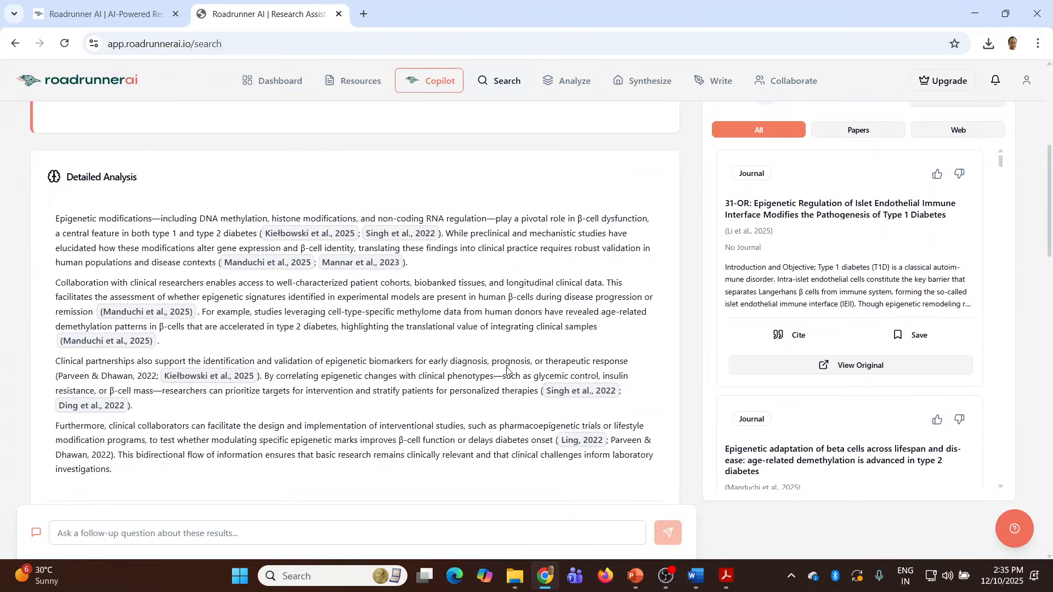
pyautogui.scroll(-10, 475, 353)
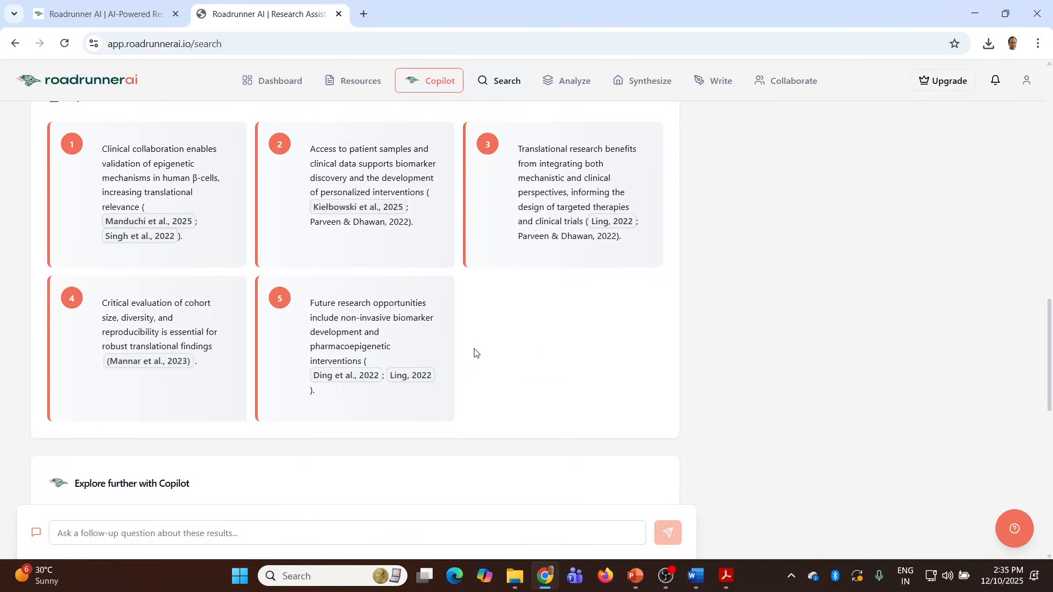
pyautogui.scroll(-8, 474, 353)
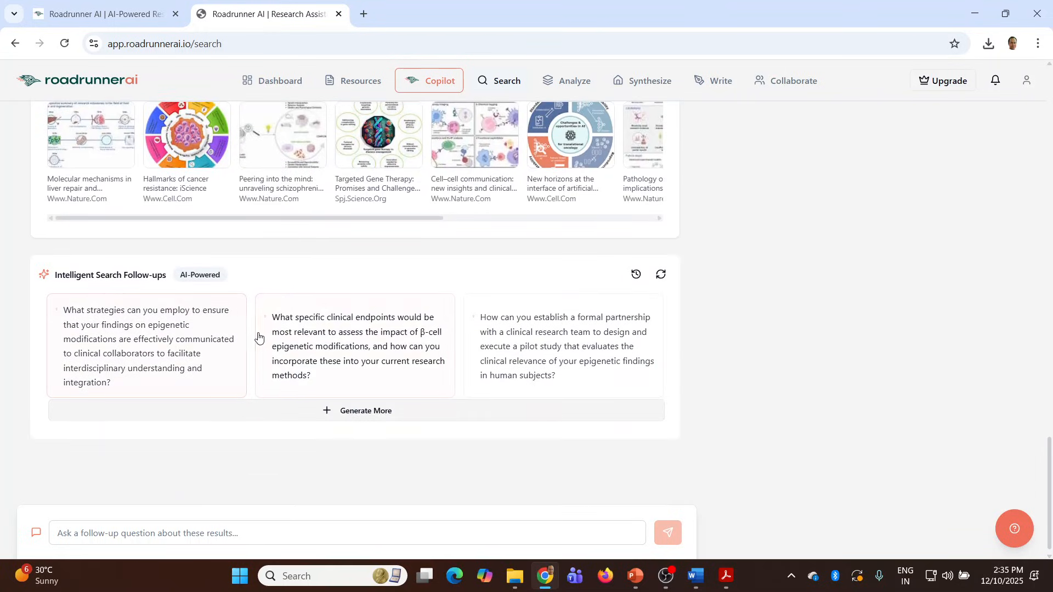
pyautogui.scroll(-1, 257, 337)
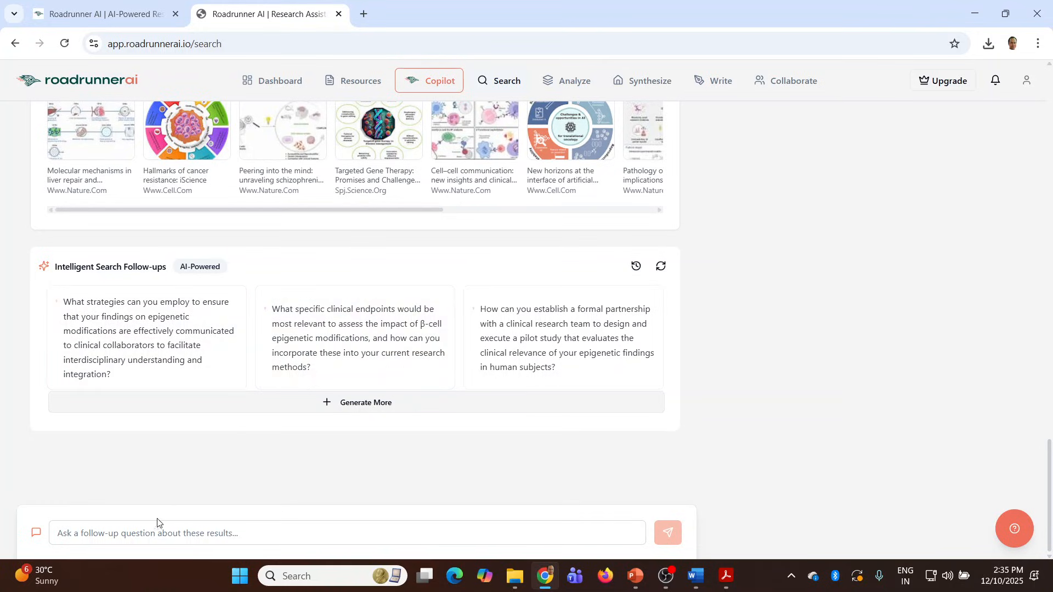
# Submit the follow-up question "tell me about the research methodology to be adopted for the study".
pyautogui.click(140, 529)
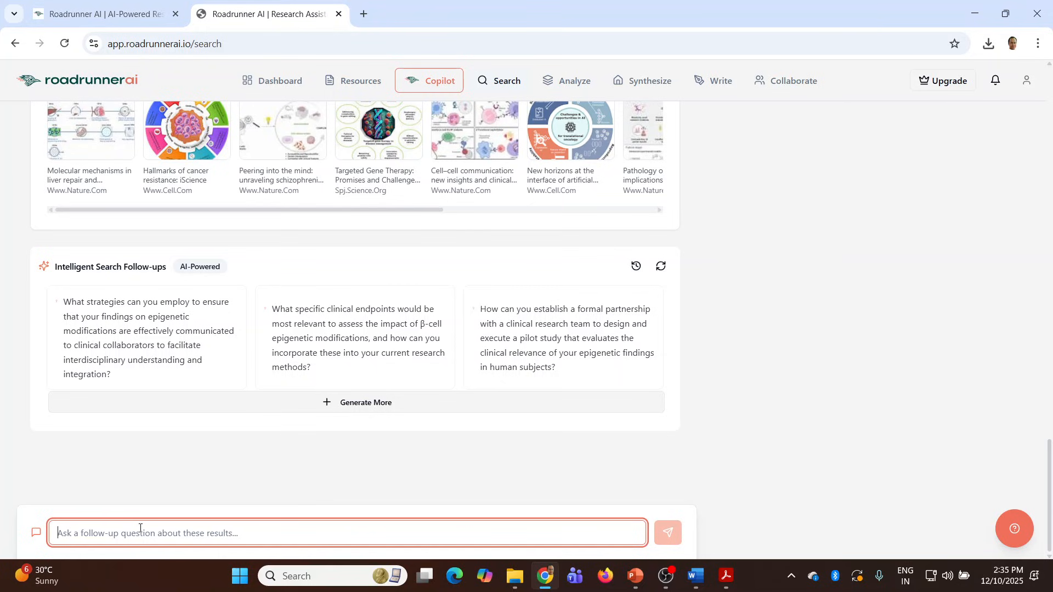
pyautogui.hotkey('ctrl', '0')
pyautogui.write('tell')
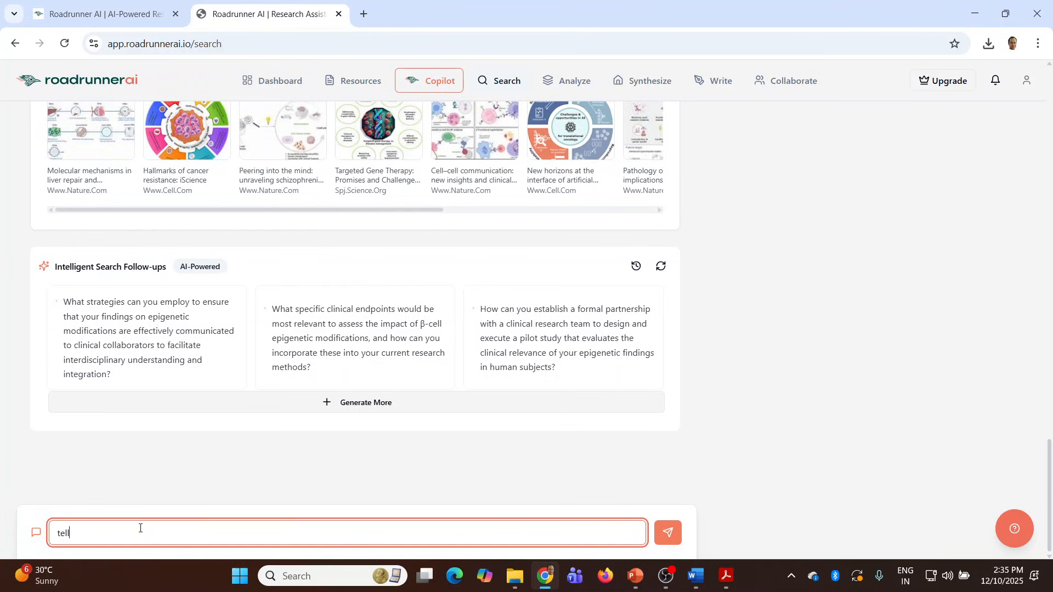
pyautogui.write(' me about the research methods')
pyautogui.press('BackSpace')
pyautogui.press('BackSpace')
pyautogui.press('BackSpace')
pyautogui.write('odology to be adopted ')
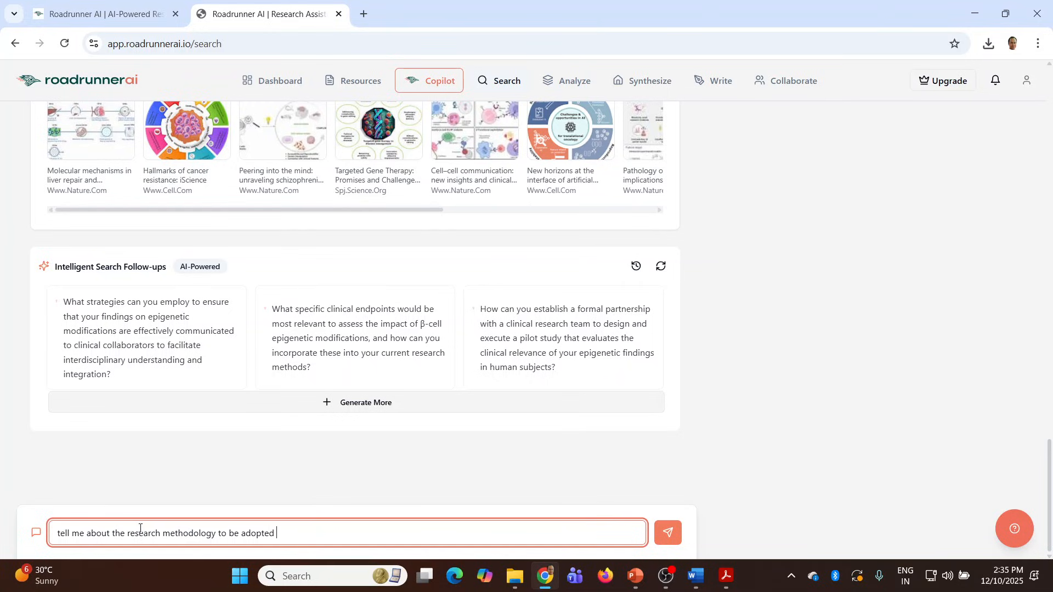
pyautogui.write('for the study')
pyautogui.press('Return')
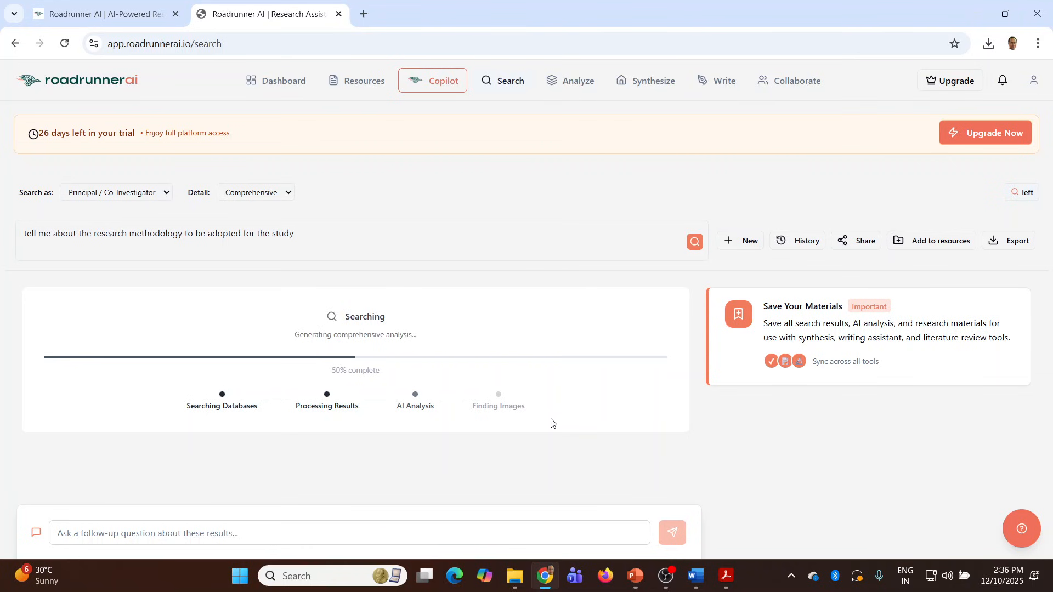
# Review the research methodology answer's summary, detailed analysis and list of source papers.
pyautogui.hotkey('ctrl', '0')
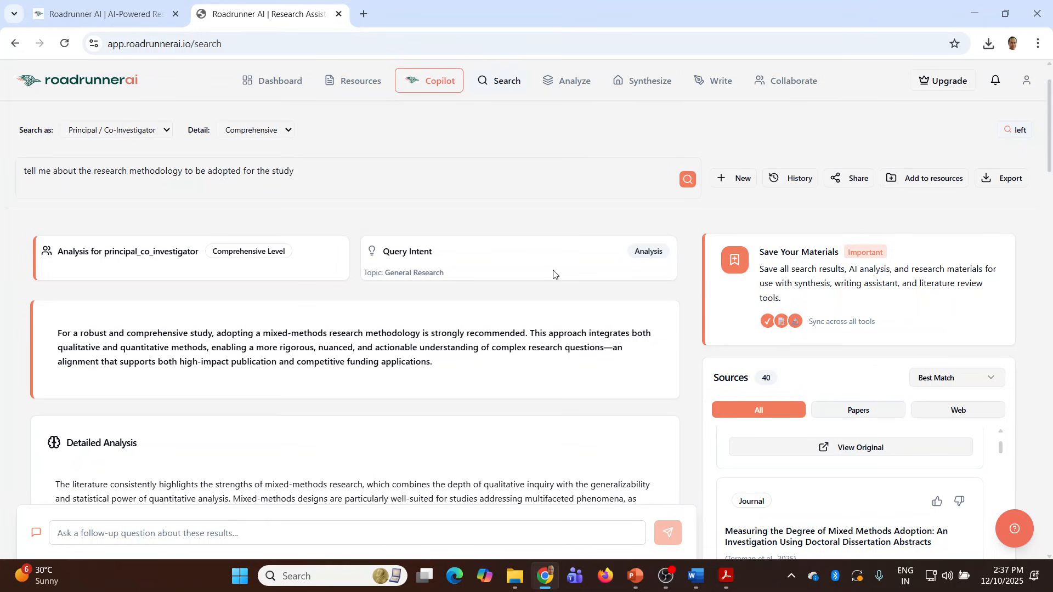
pyautogui.scroll(-3, 553, 274)
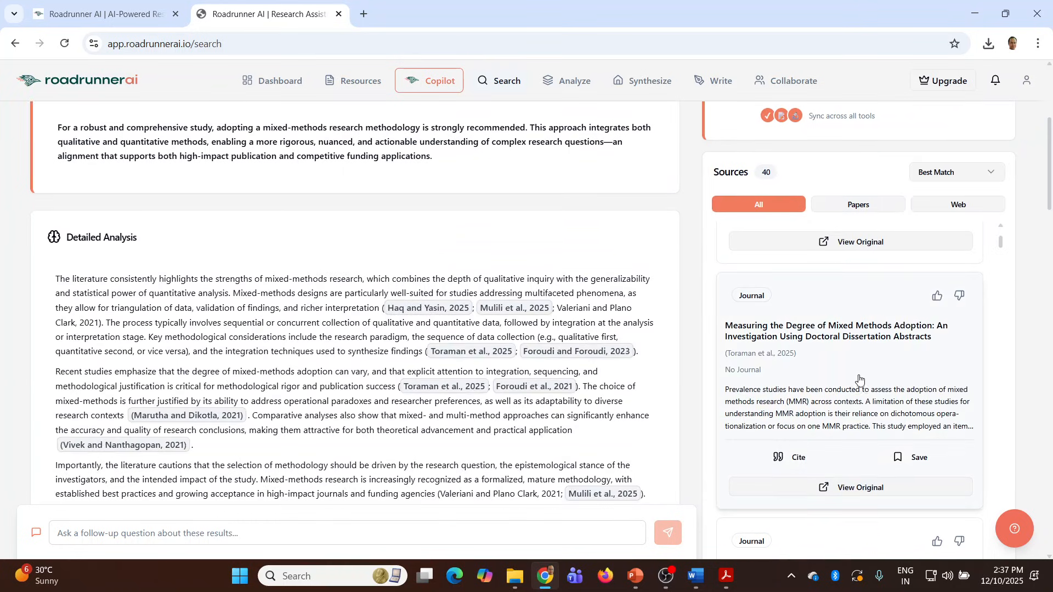
pyautogui.scroll(-6, 850, 361)
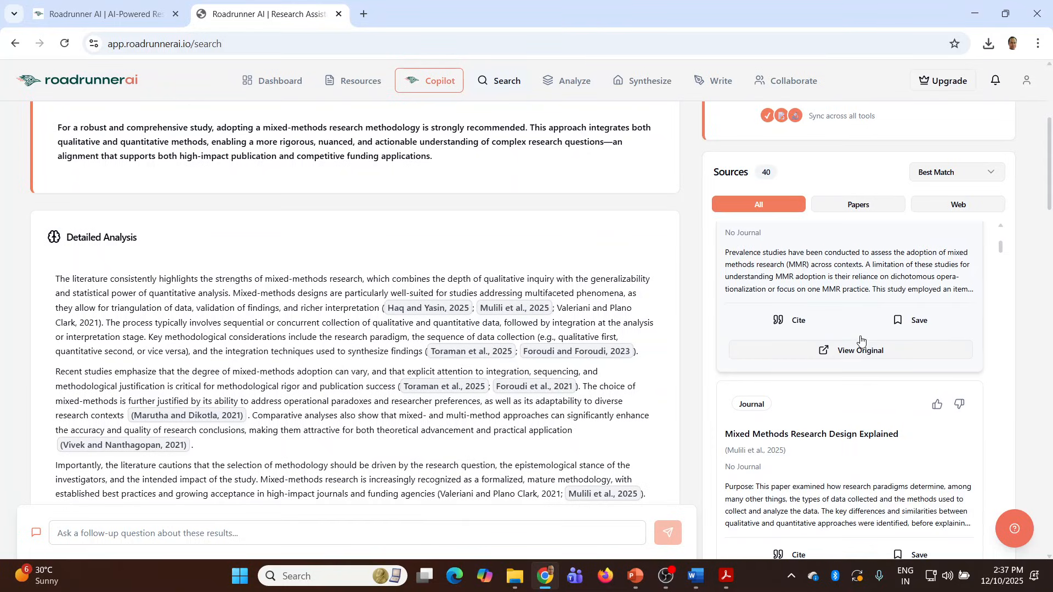
pyautogui.scroll(6, 836, 379)
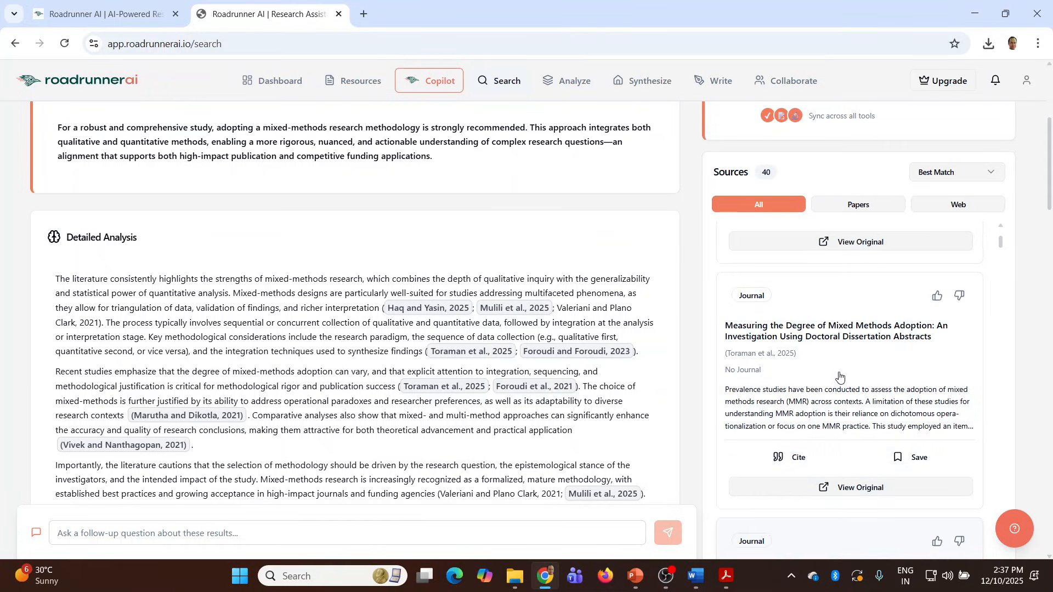
pyautogui.scroll(3, 1048, 195)
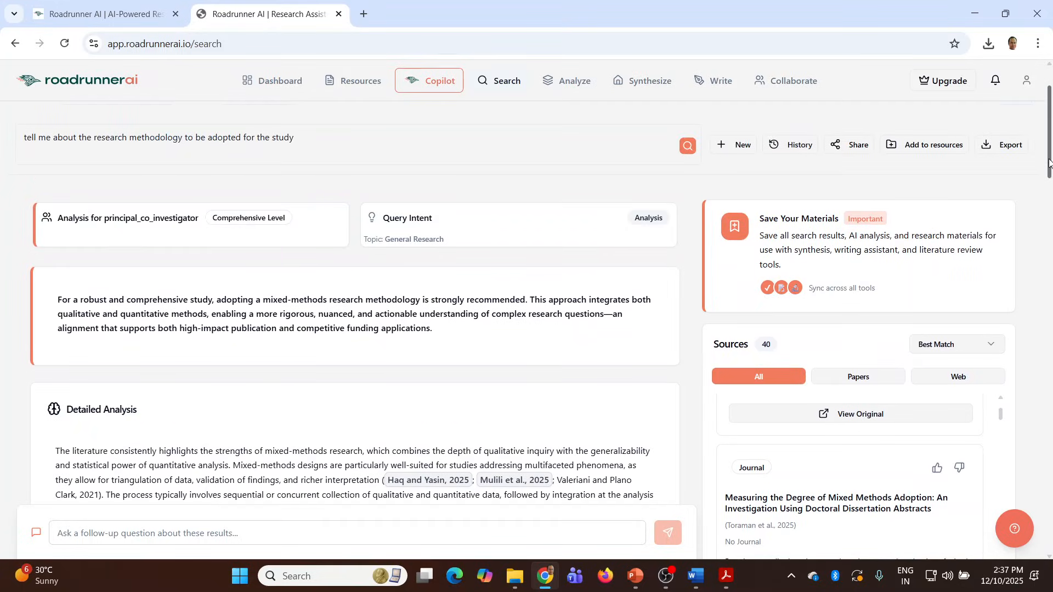
# Check the access and permission options for sharing the search session without creating a link, and add the search to resources.
pyautogui.click(838, 153)
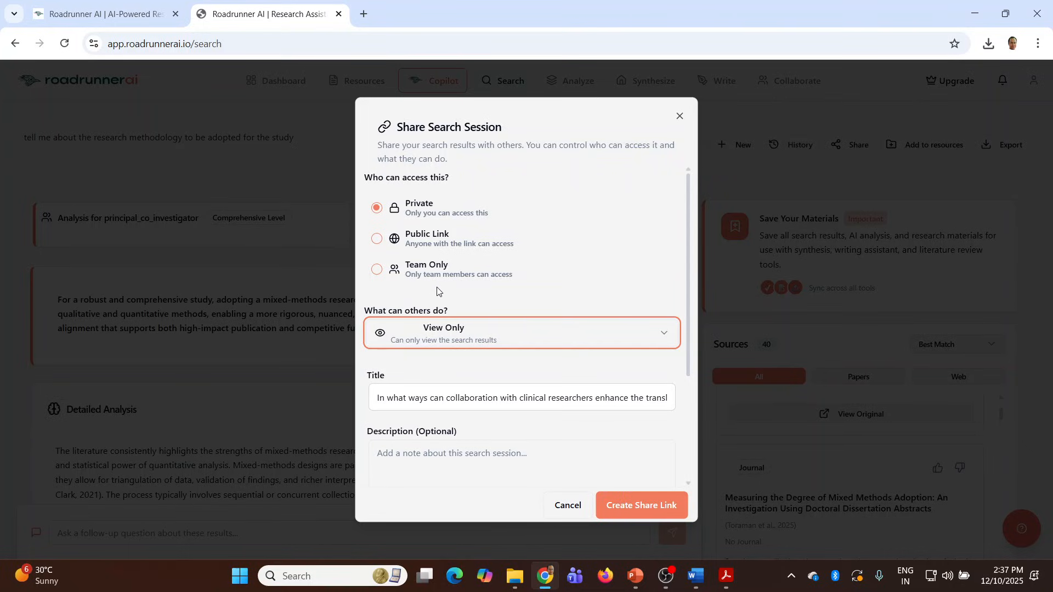
pyautogui.click(680, 115)
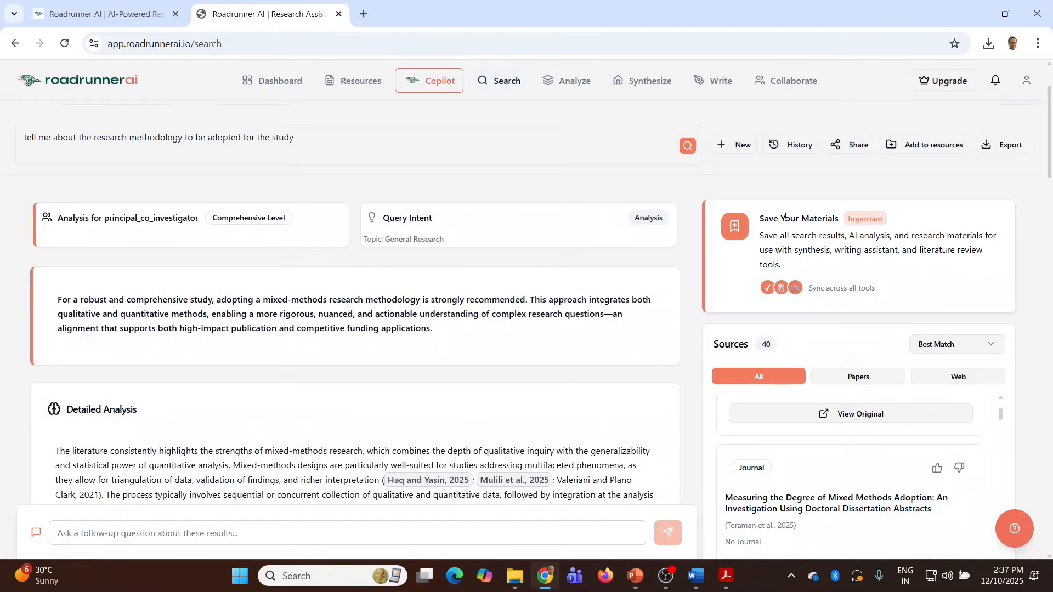
pyautogui.click(906, 148)
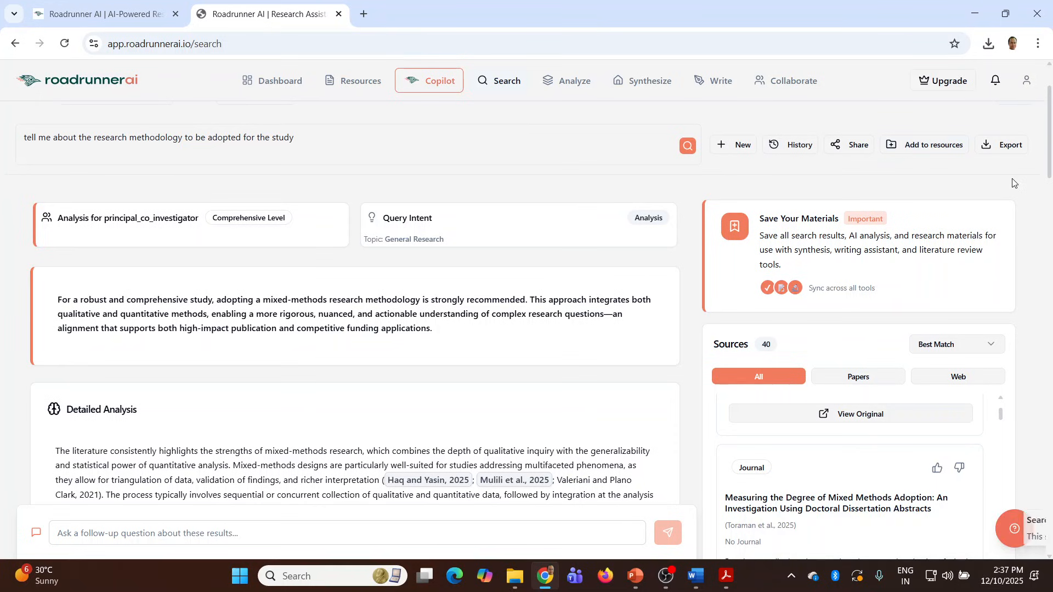
# View the APA (7th Edition) citation of the source "Measuring the Degree of Mixed Methods Adoption" and open its article details.
pyautogui.moveTo(1049, 168); pyautogui.dragTo(1049, 215)
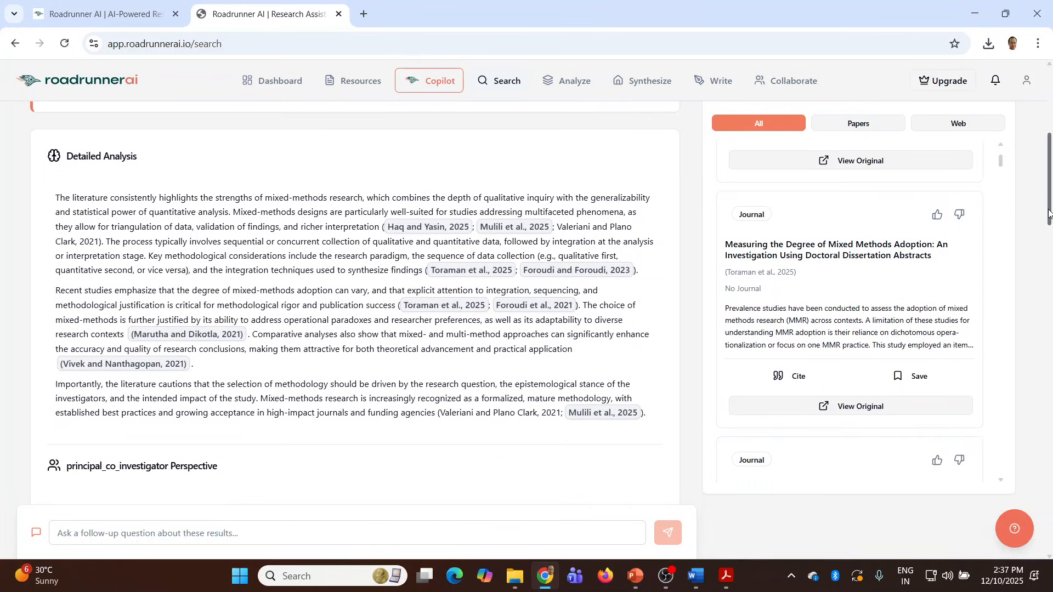
pyautogui.click(791, 378)
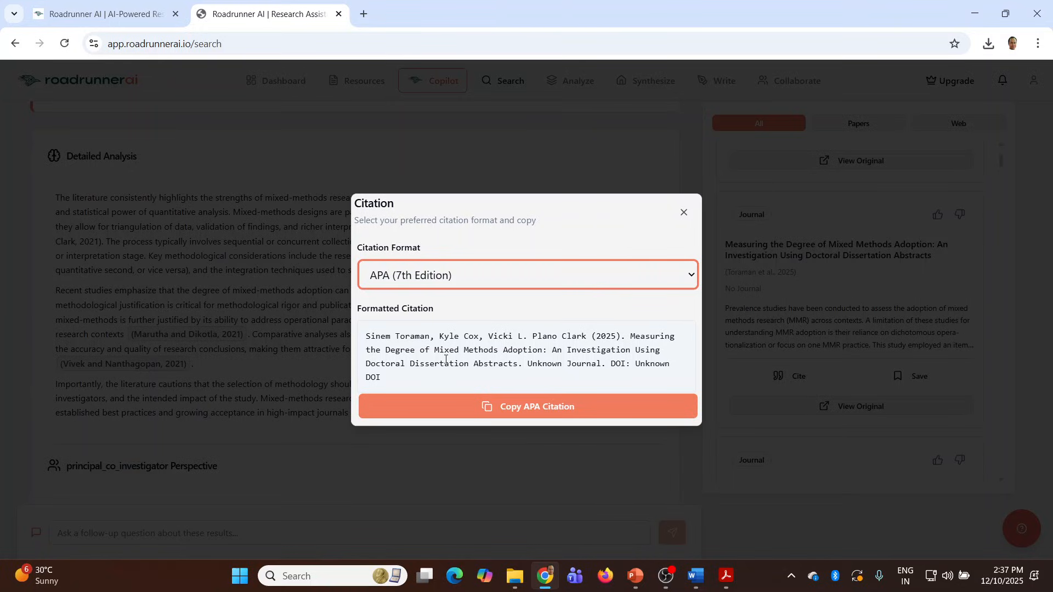
pyautogui.click(683, 212)
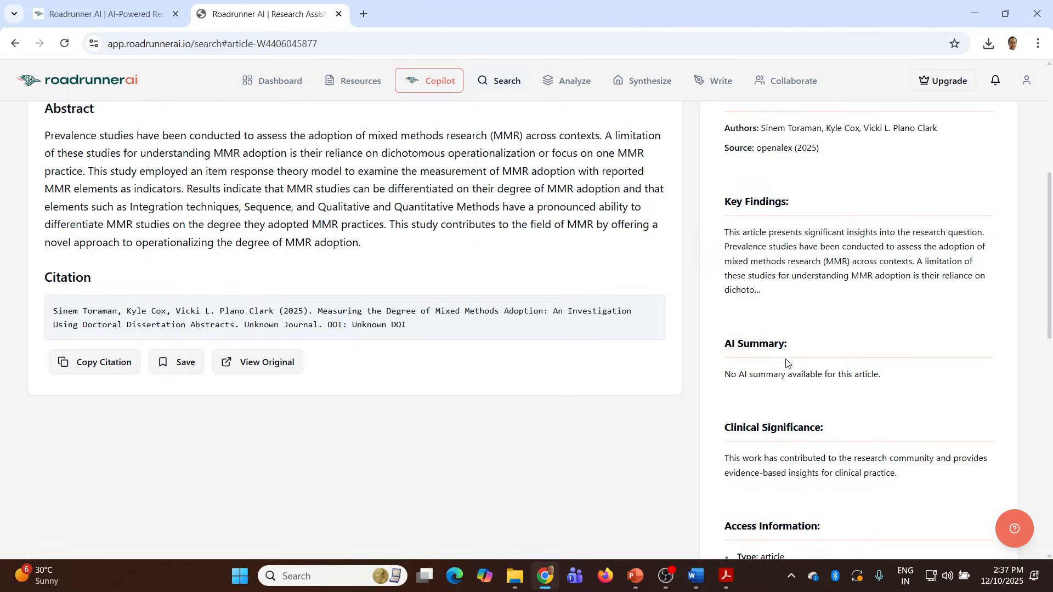
# Examine the mixed methods article's abstract, citation and AI analysis, and return to the search results.
pyautogui.scroll(-2, 910, 408)
pyautogui.scroll(4, 909, 393)
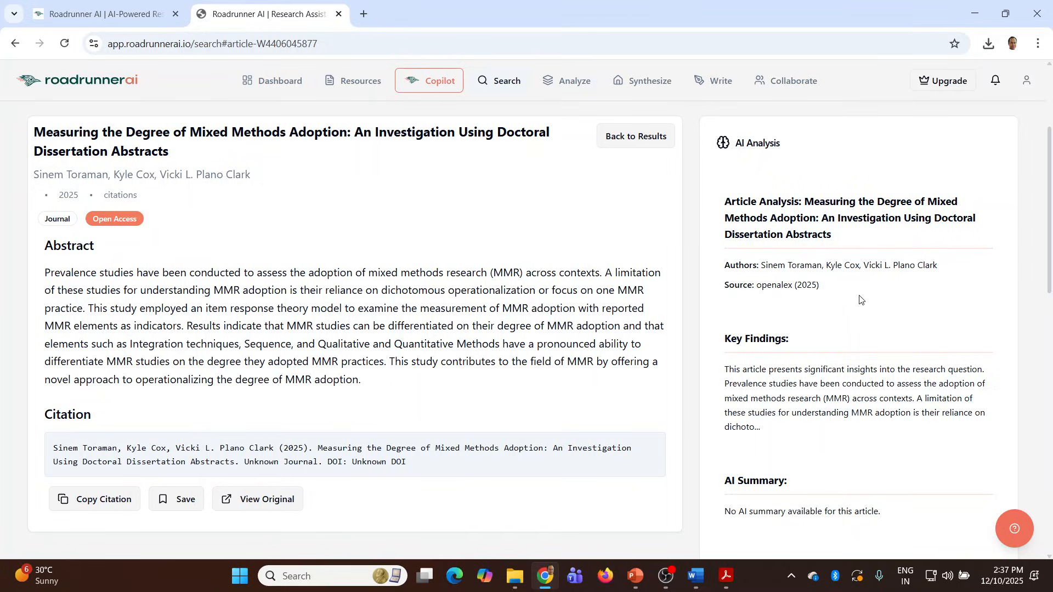
pyautogui.scroll(-3, 850, 326)
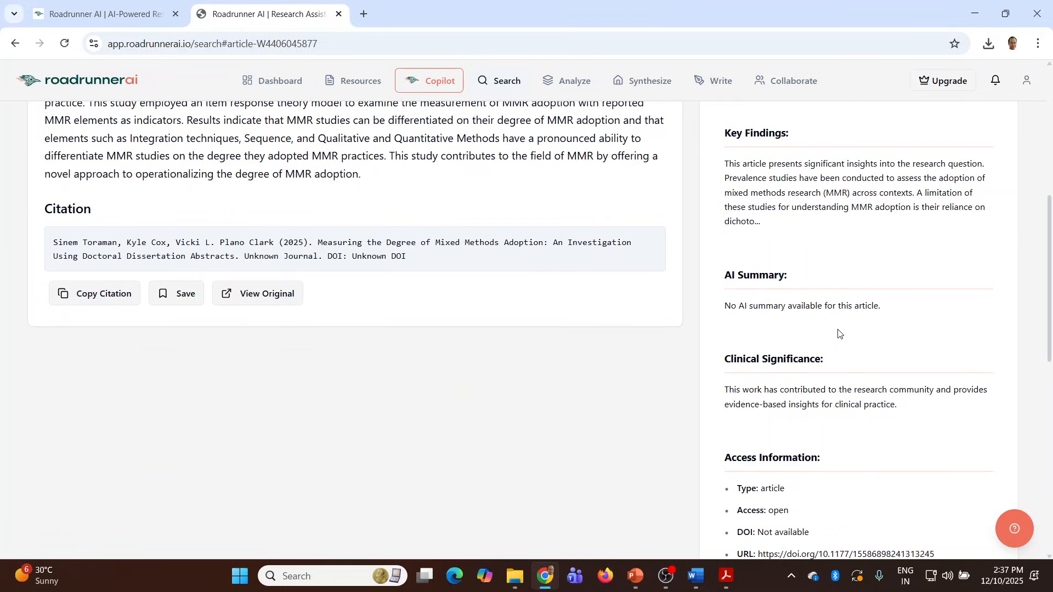
pyautogui.click(15, 44)
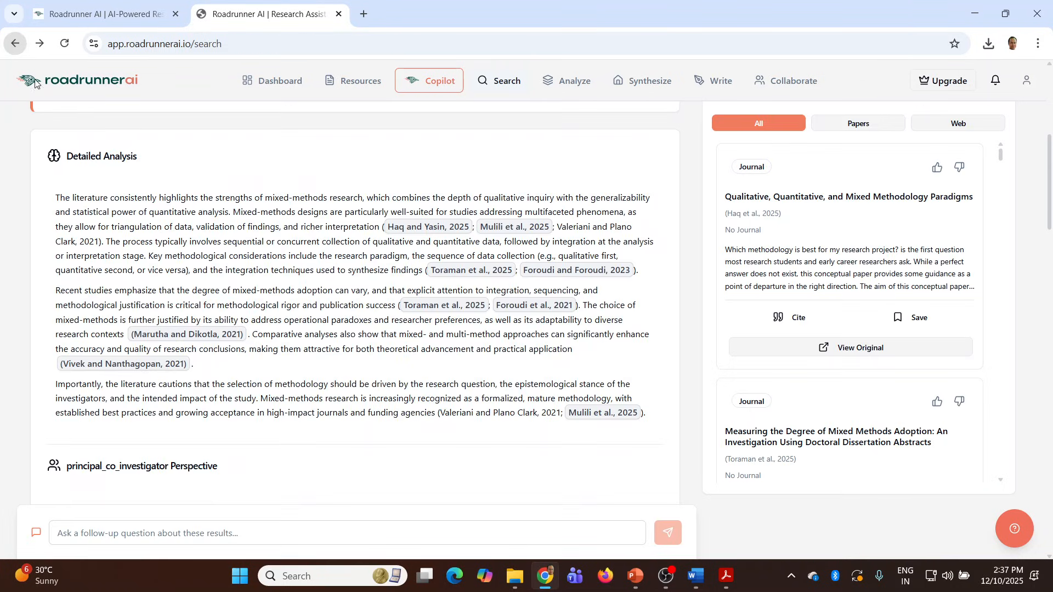
# Save the first five listed mixed-methods sources to resources, from the methodology paradigms paper through "Mixed-methods approach".
pyautogui.click(904, 321)
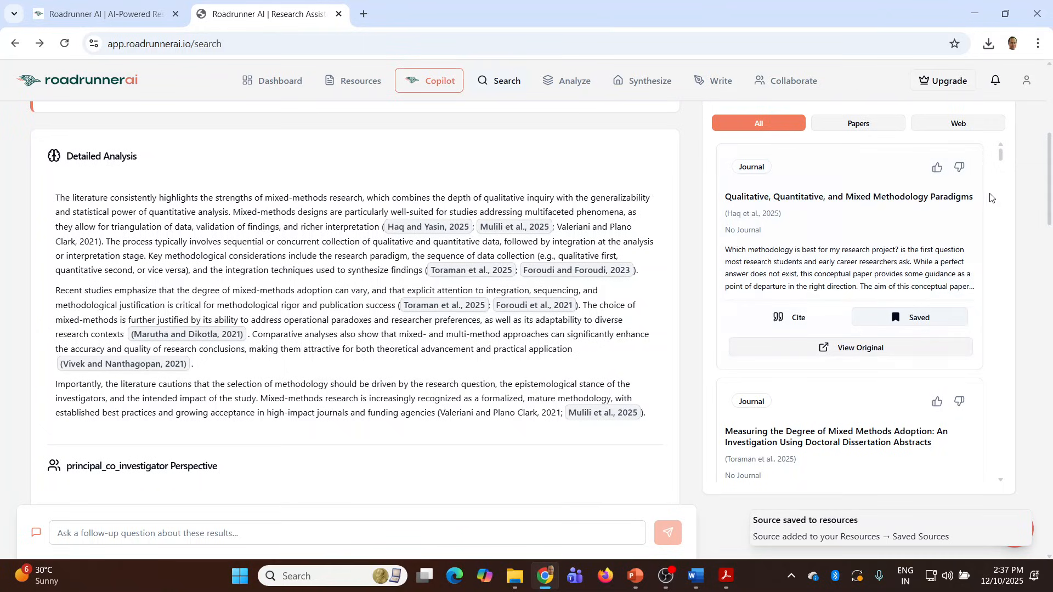
pyautogui.moveTo(1002, 159); pyautogui.dragTo(1002, 165)
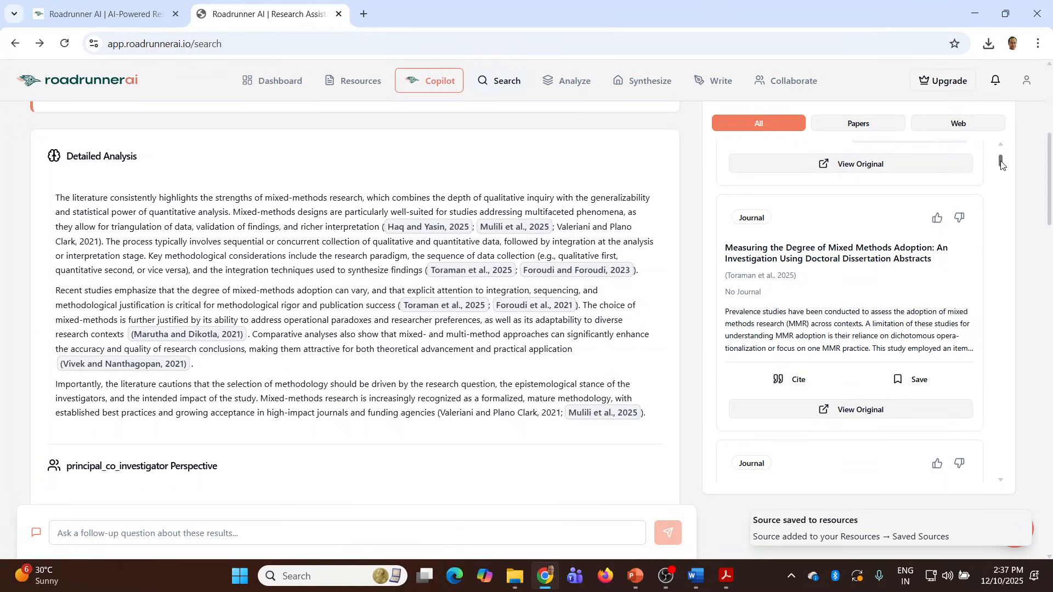
pyautogui.click(927, 380)
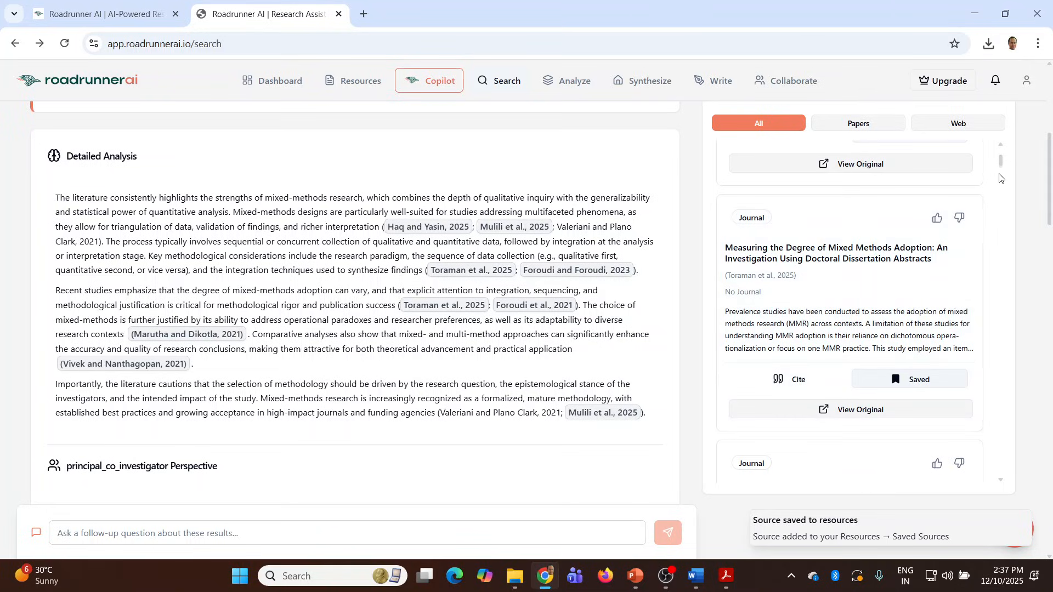
pyautogui.moveTo(1001, 170); pyautogui.dragTo(1001, 185)
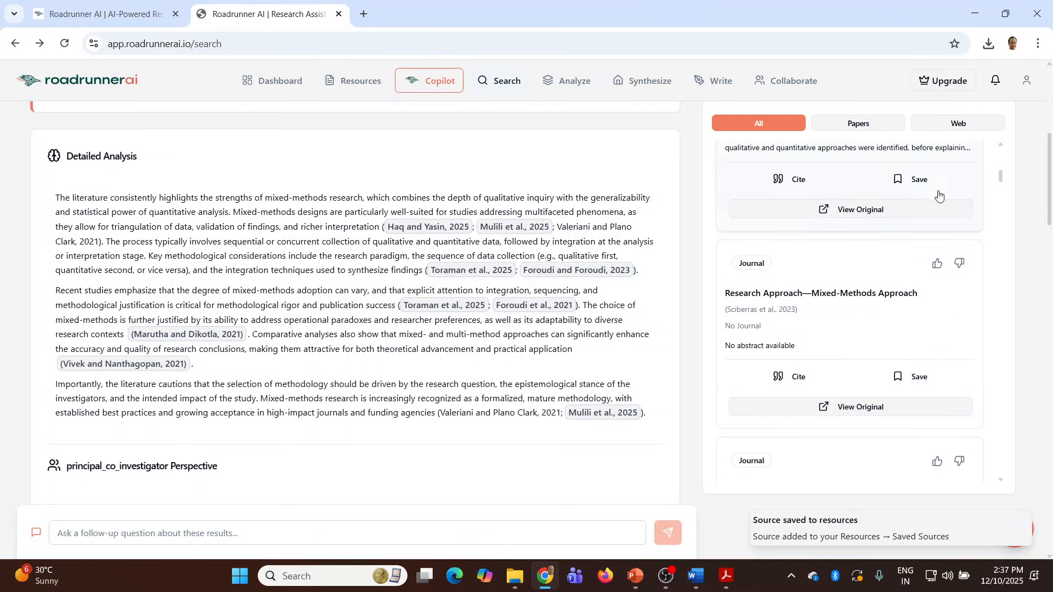
pyautogui.click(903, 380)
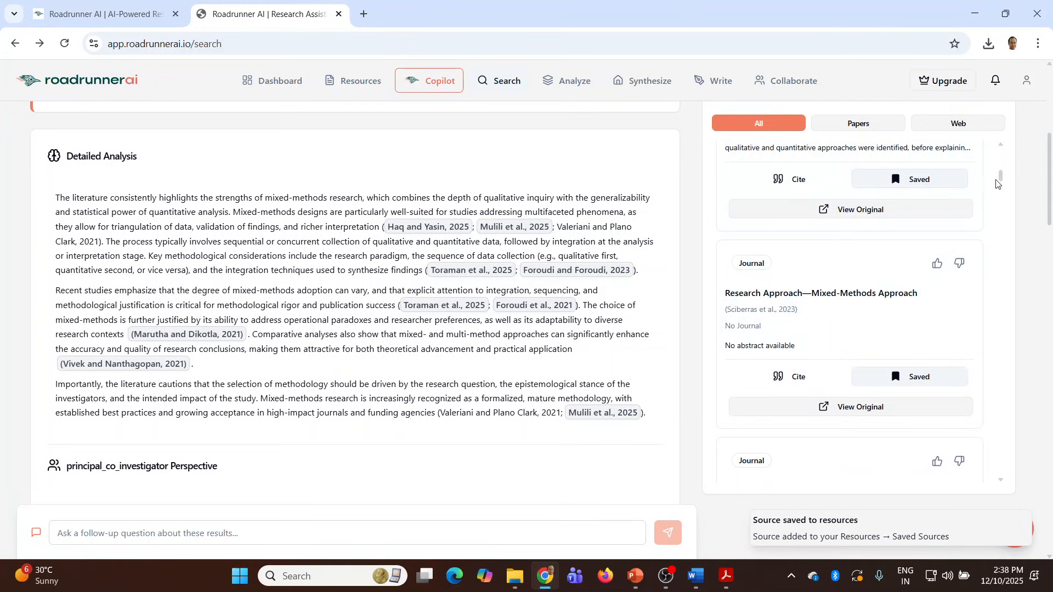
pyautogui.moveTo(1000, 177); pyautogui.dragTo(1002, 193)
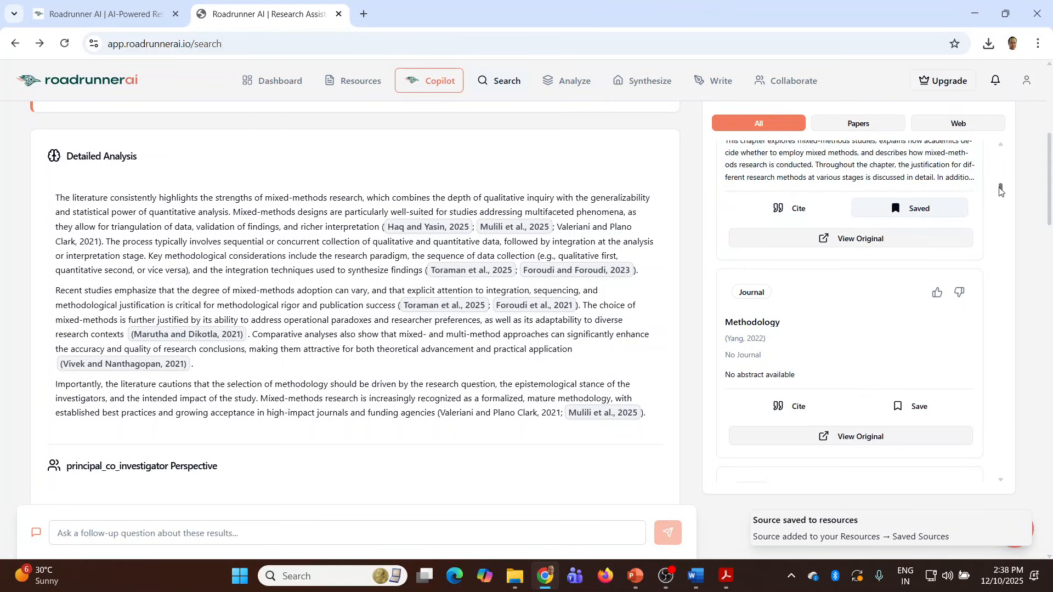
pyautogui.scroll(5, 996, 170)
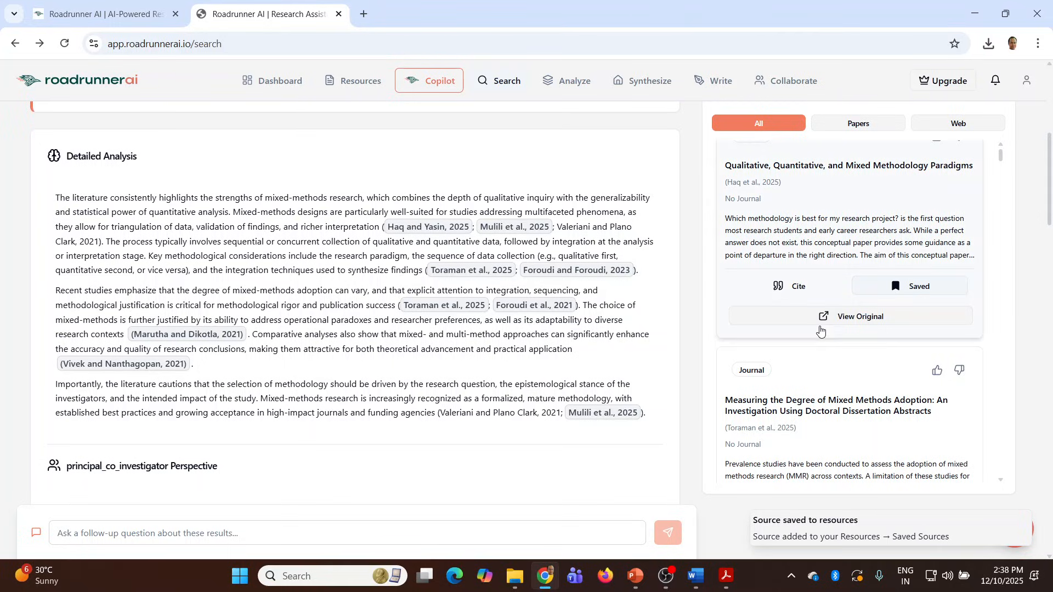
# Reopen the research methodology search results and save the source "Mixed-methods research" (Foroudi et al., 2021) to resources.
pyautogui.click(15, 43)
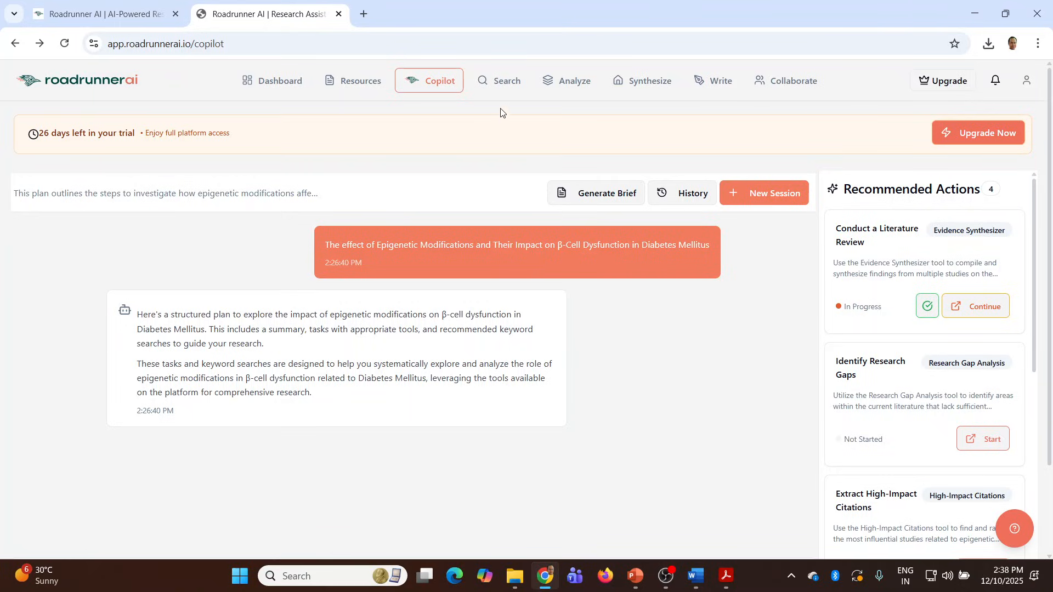
pyautogui.click(503, 86)
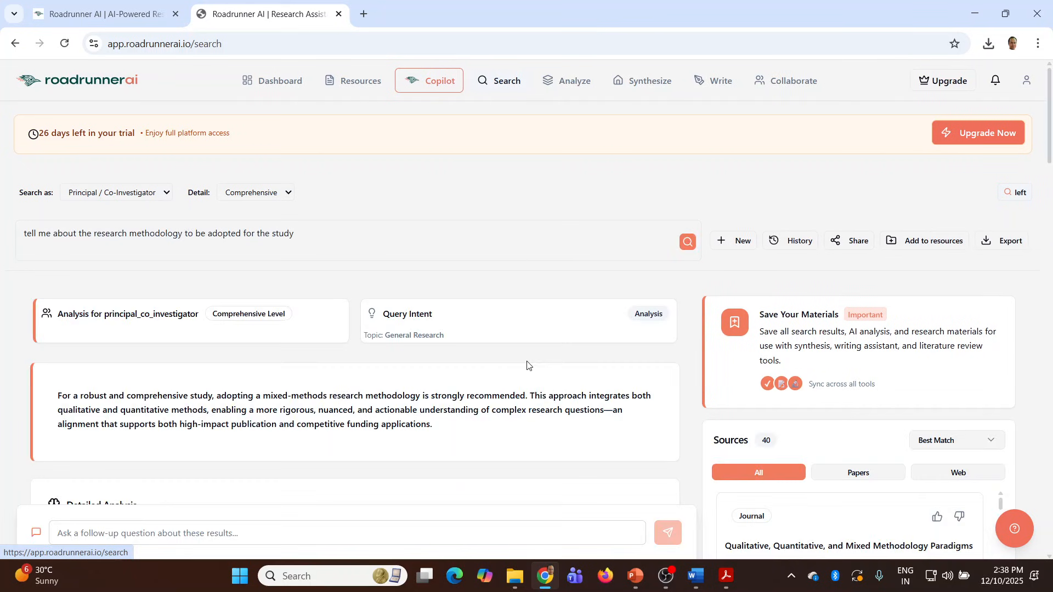
pyautogui.scroll(-2, 882, 373)
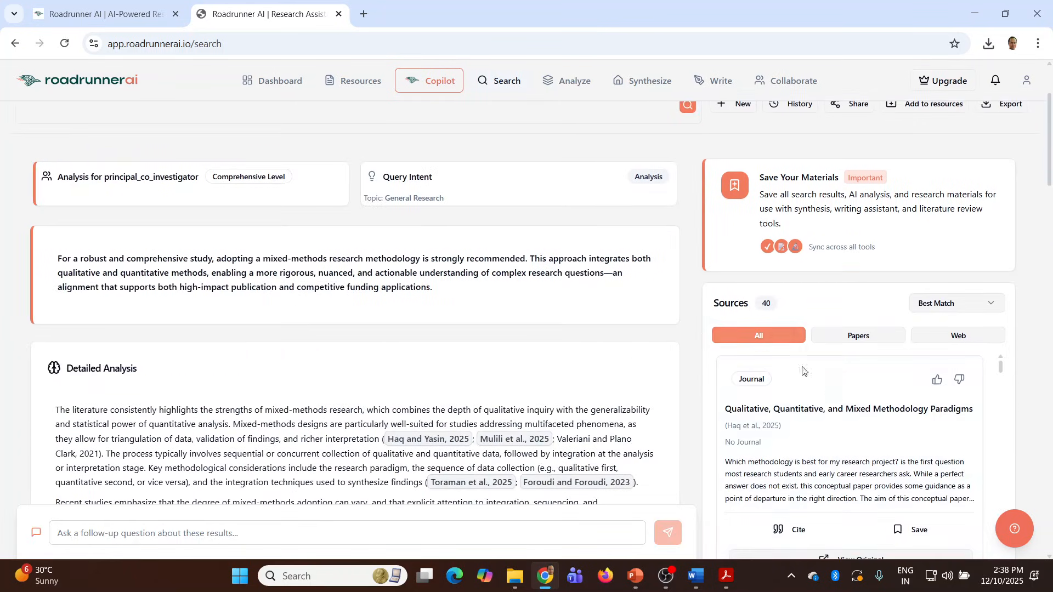
pyautogui.scroll(-2, 801, 372)
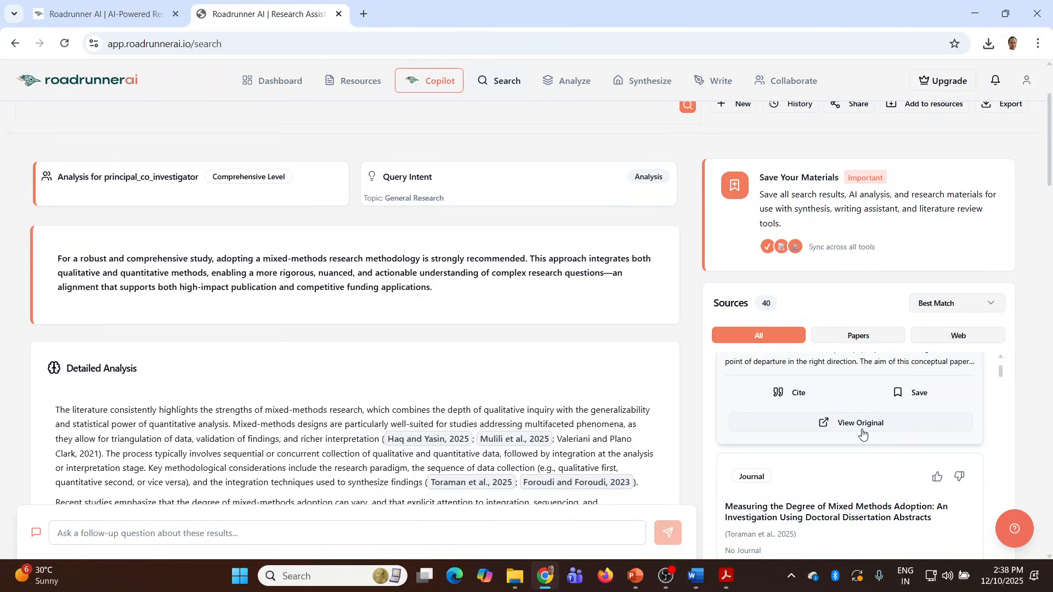
pyautogui.scroll(-5, 864, 428)
pyautogui.scroll(-5, 859, 406)
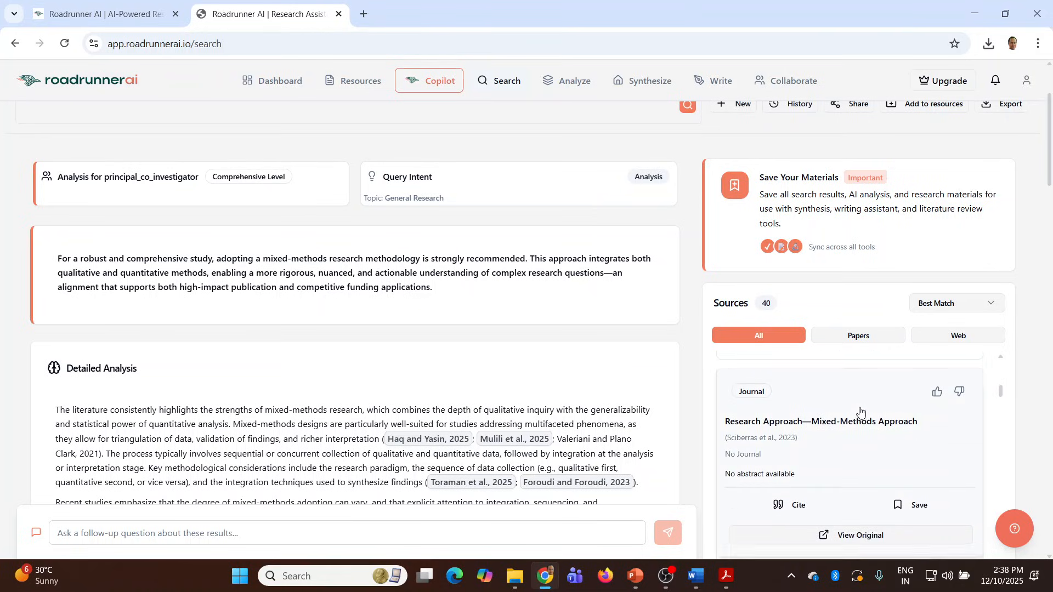
pyautogui.scroll(-4, 856, 469)
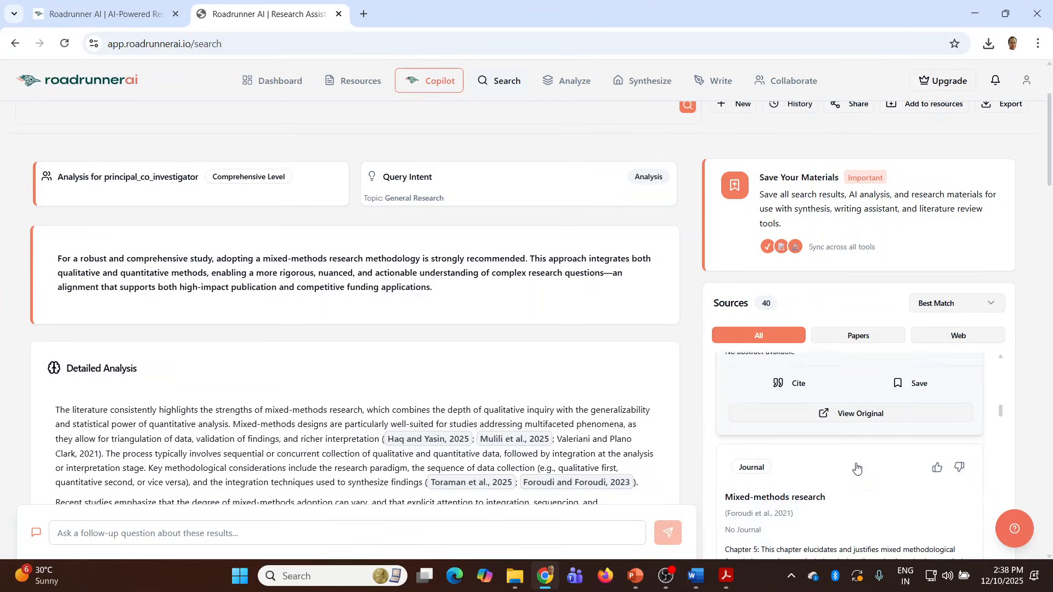
pyautogui.click(898, 503)
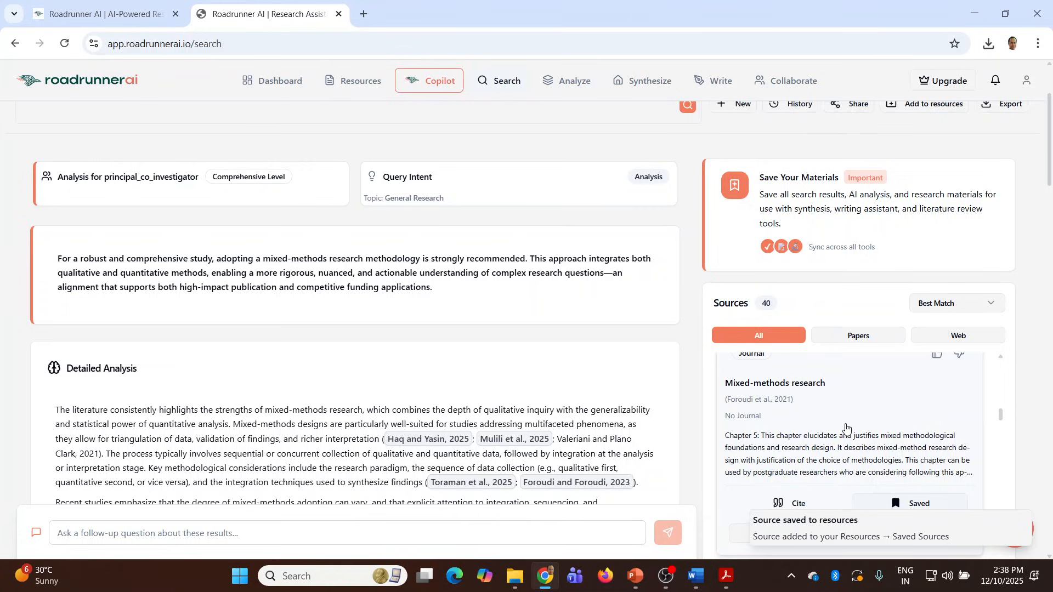
# Filter the sources by papers and by web, and check the available sort orders without changing the current one.
pyautogui.click(853, 340)
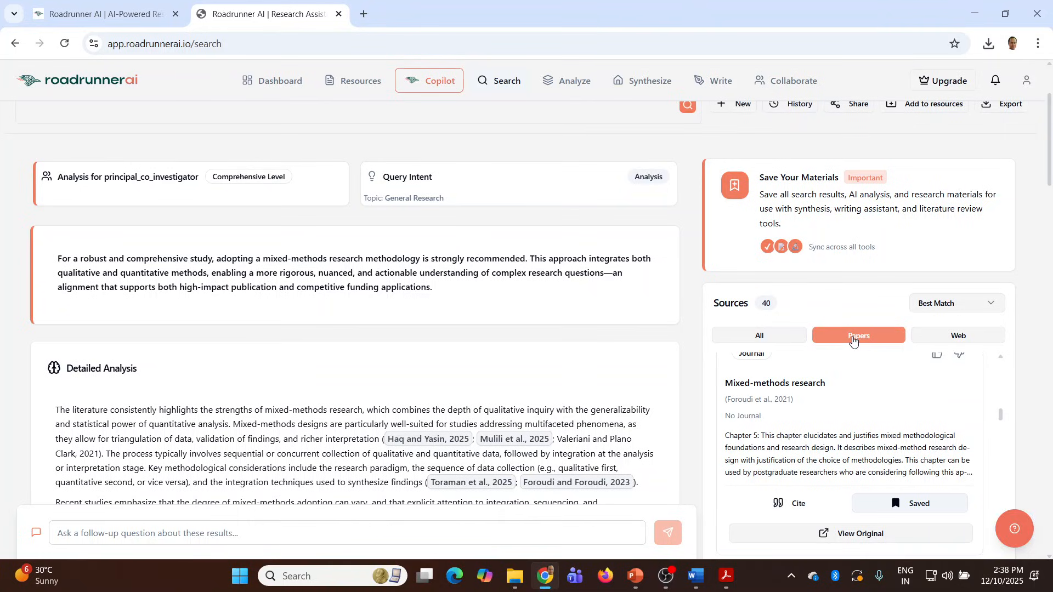
pyautogui.click(948, 340)
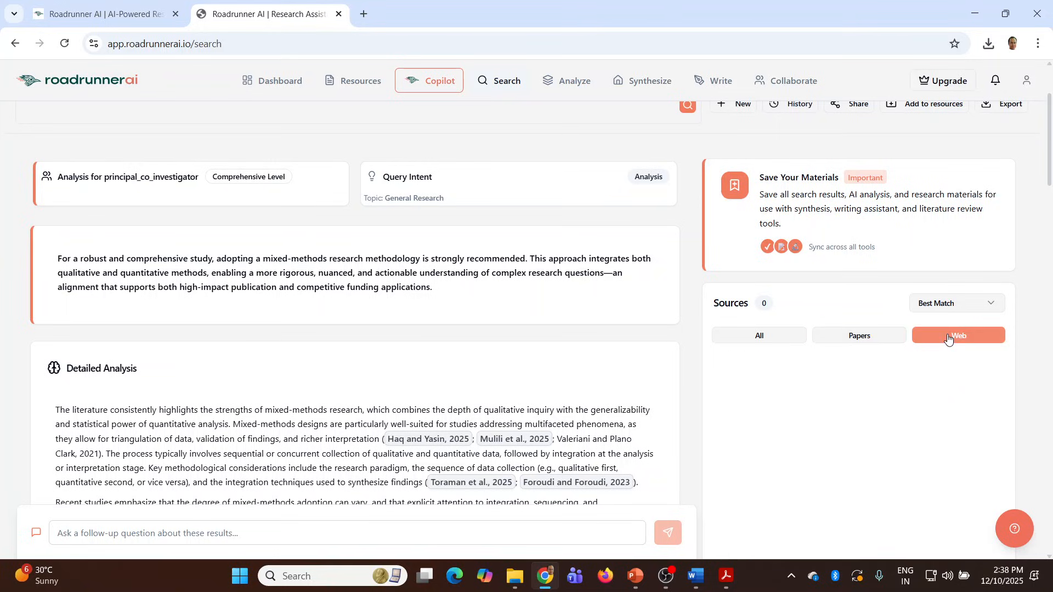
pyautogui.click(993, 304)
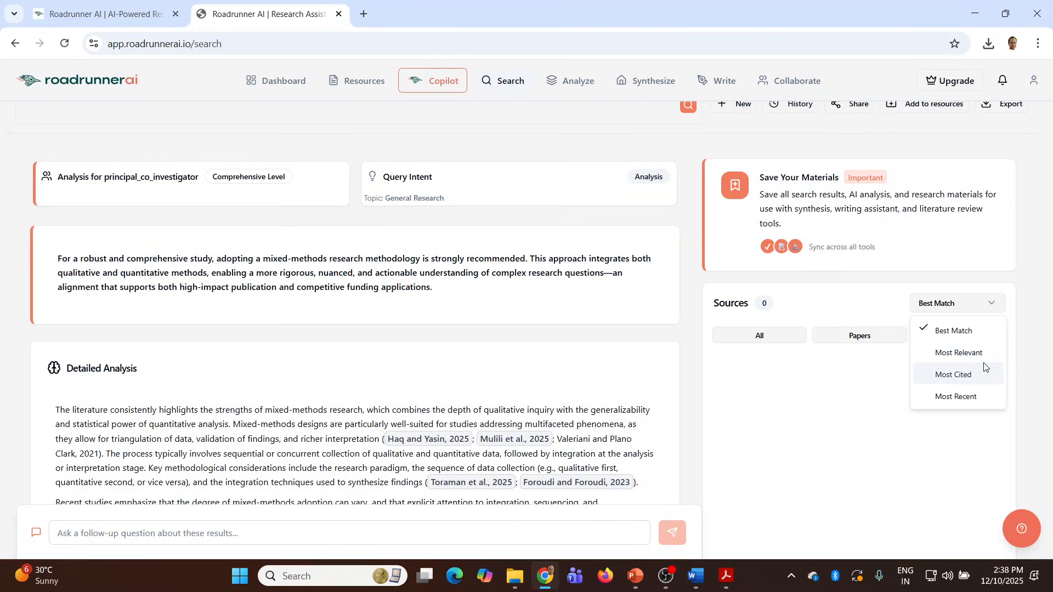
pyautogui.click(1000, 149)
# Check the citation and file format options for exporting the search results, and close them without exporting.
pyautogui.scroll(3, 1007, 159)
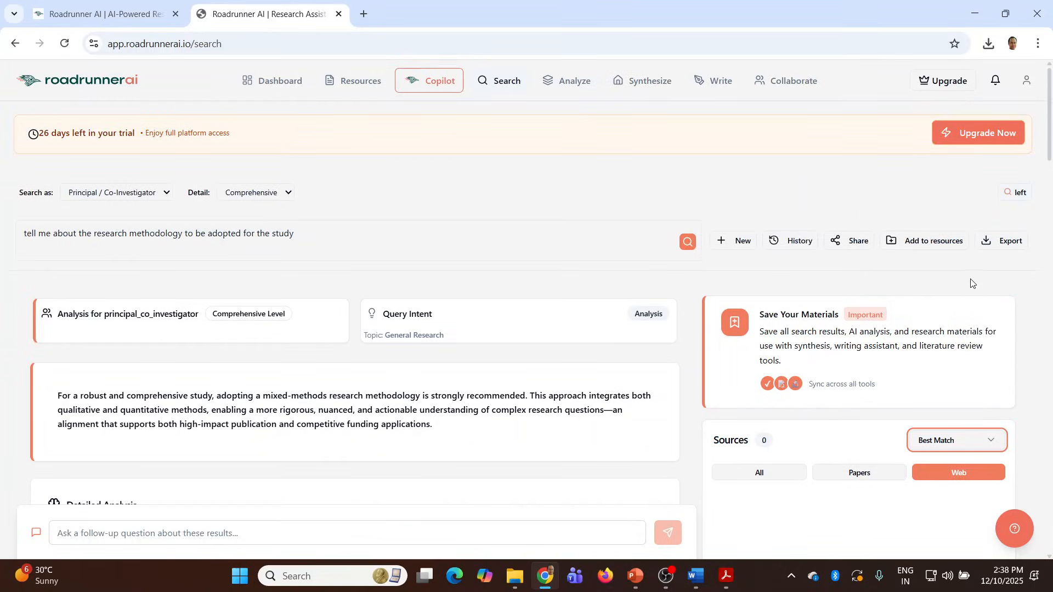
pyautogui.click(992, 244)
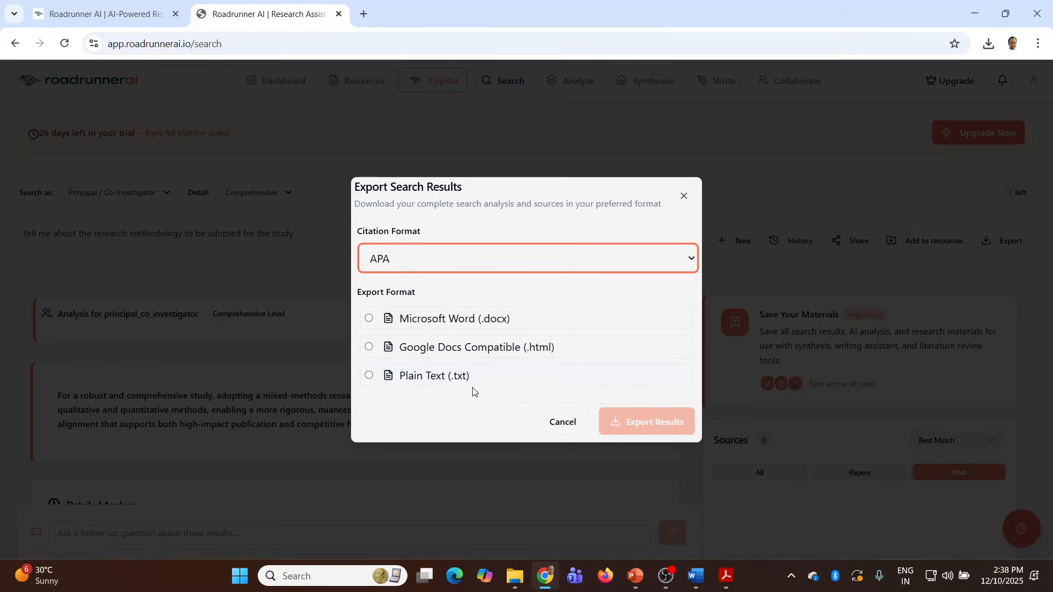
pyautogui.click(683, 198)
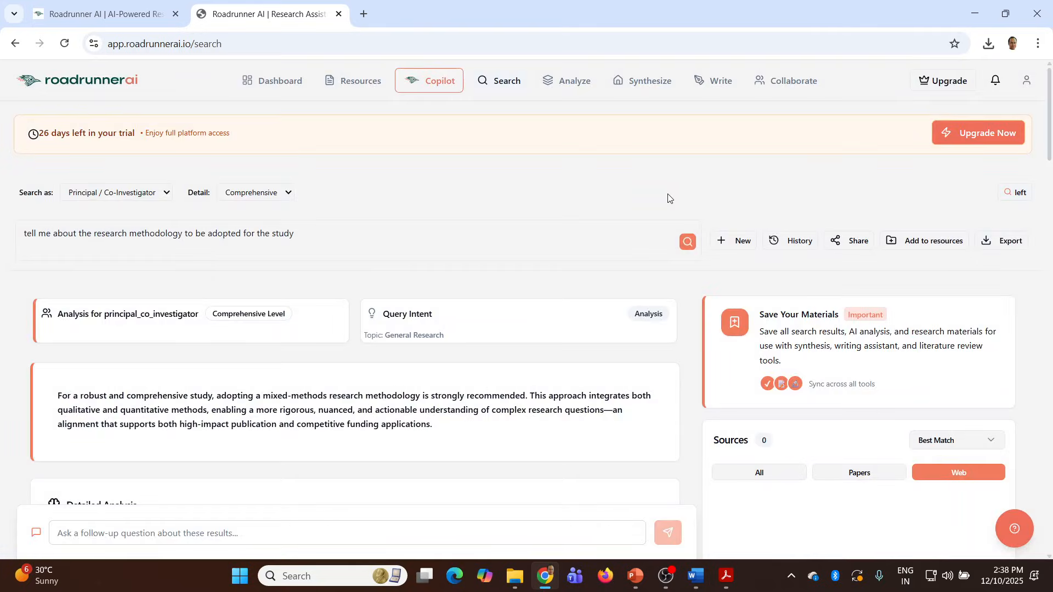
pyautogui.hotkey('ctrl', '0')
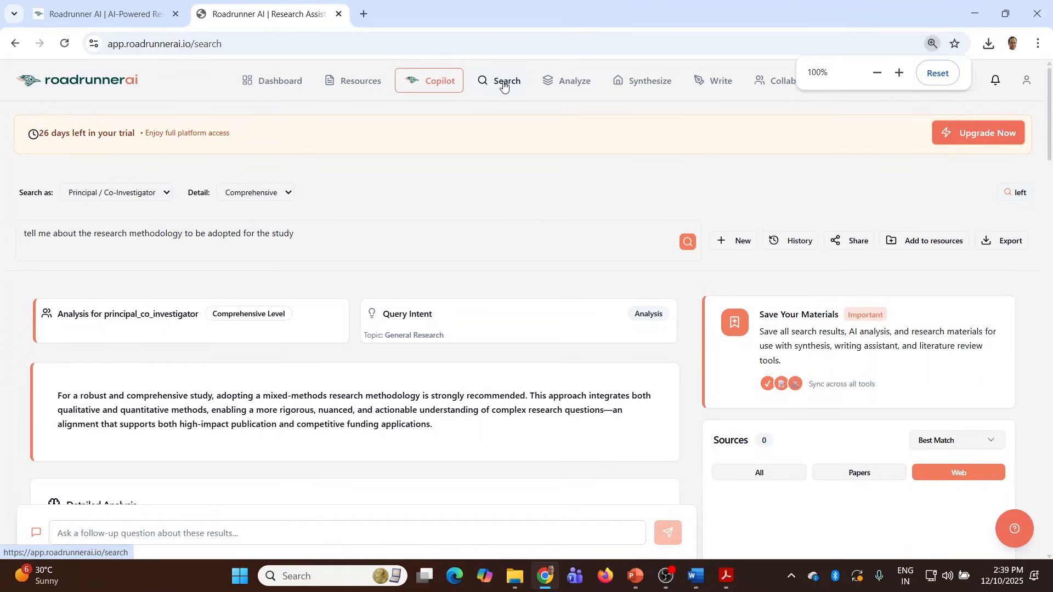
# Look through the available analysis tools and open "Identify strategic research gaps".
pyautogui.click(574, 87)
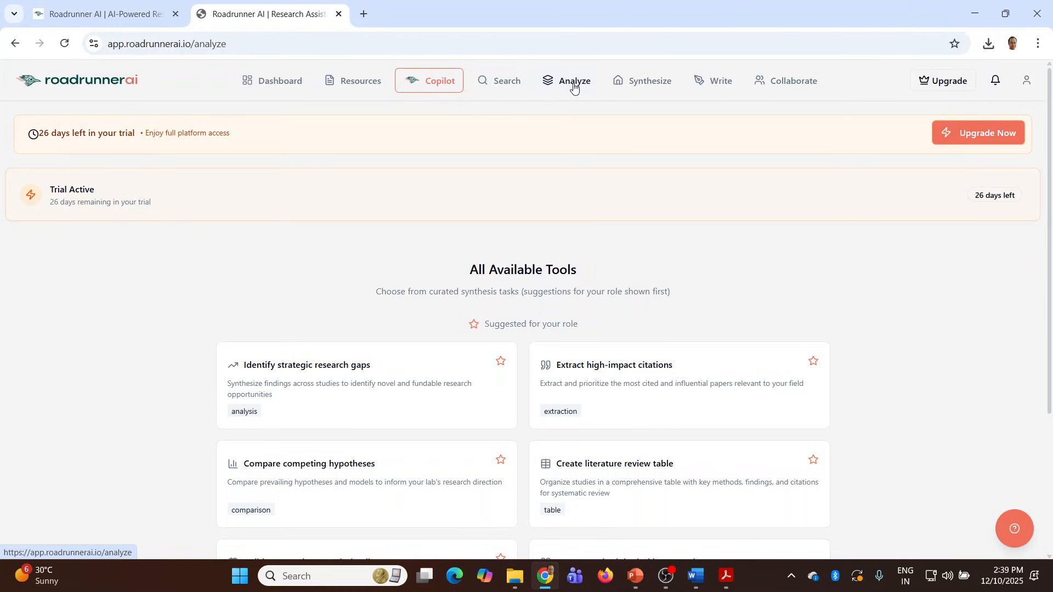
pyautogui.scroll(-3, 387, 235)
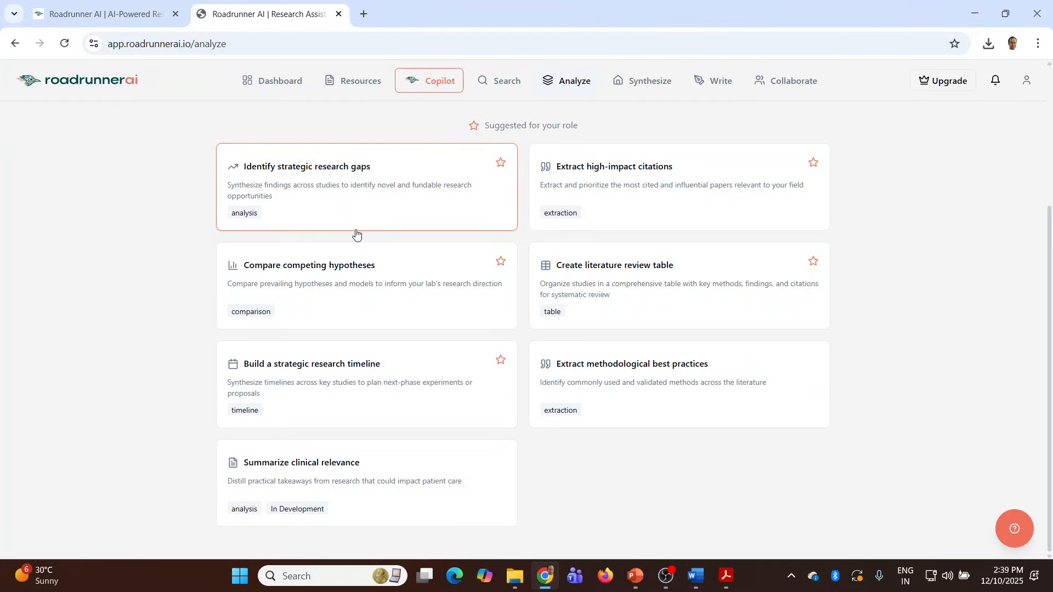
pyautogui.click(324, 179)
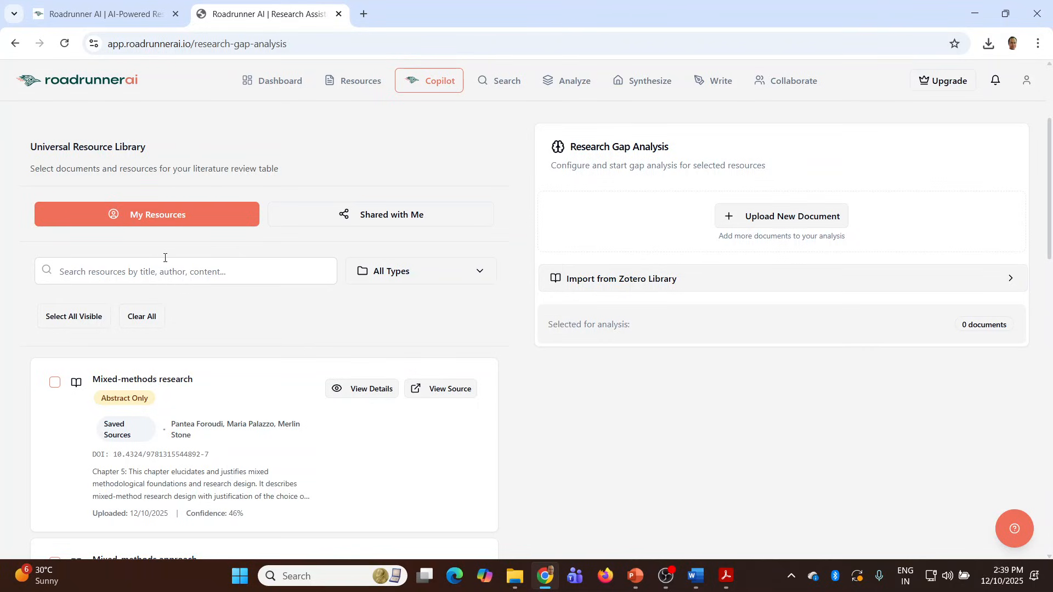
# Review the saved sources in the resource library, select all visible ones, and analyze the 6 documents for research gaps.
pyautogui.scroll(-10, 241, 376)
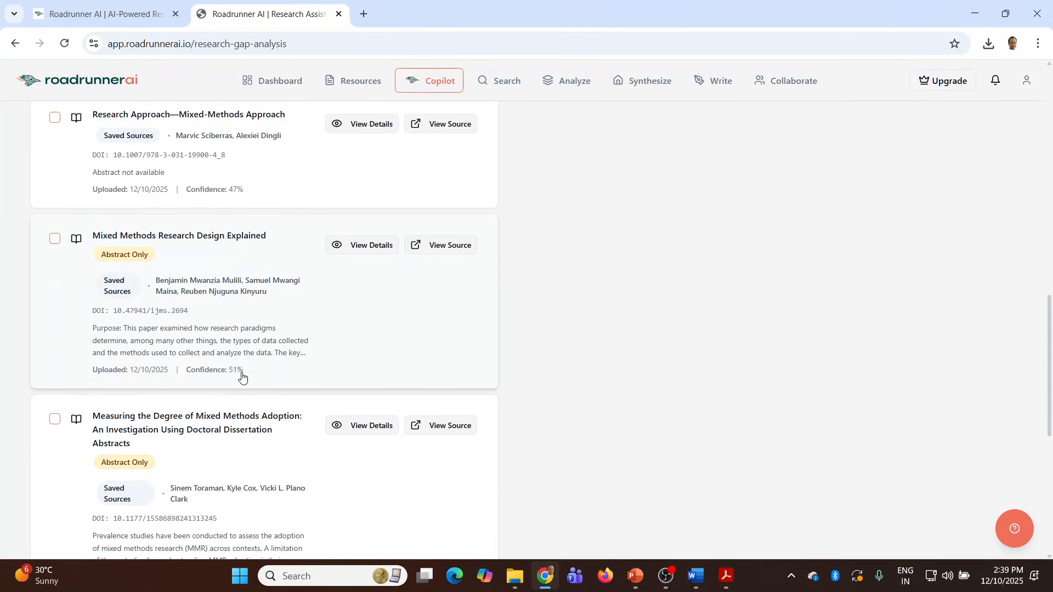
pyautogui.scroll(9, 242, 376)
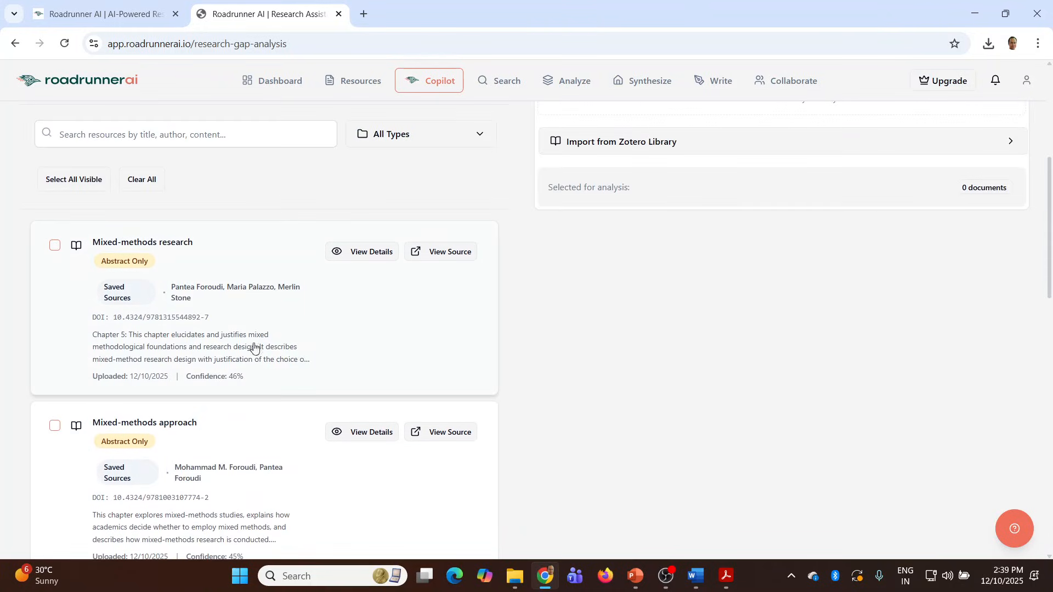
pyautogui.scroll(5, 254, 347)
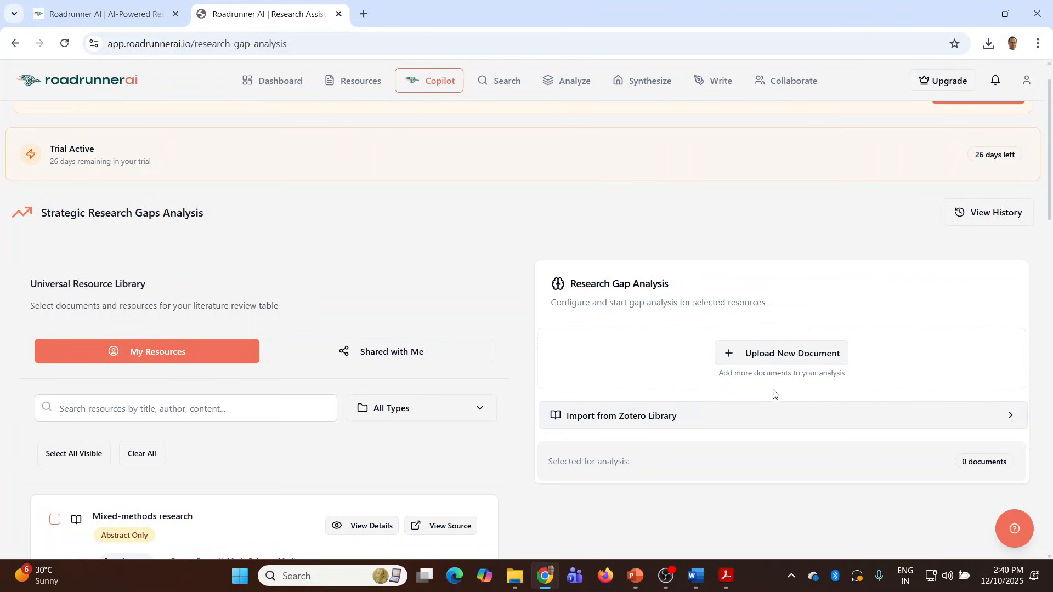
pyautogui.scroll(-2, 538, 415)
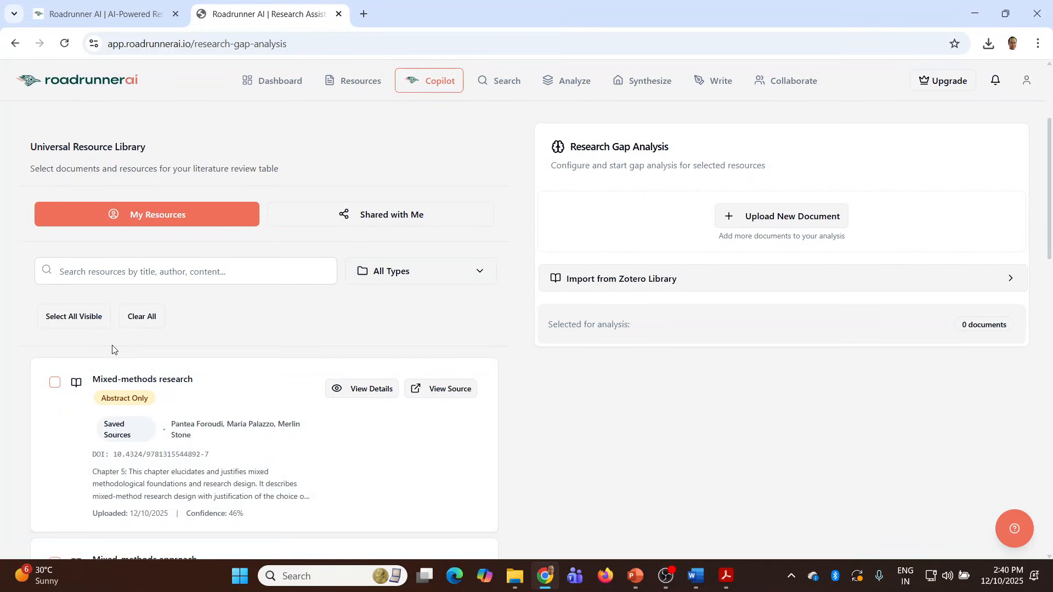
pyautogui.click(79, 318)
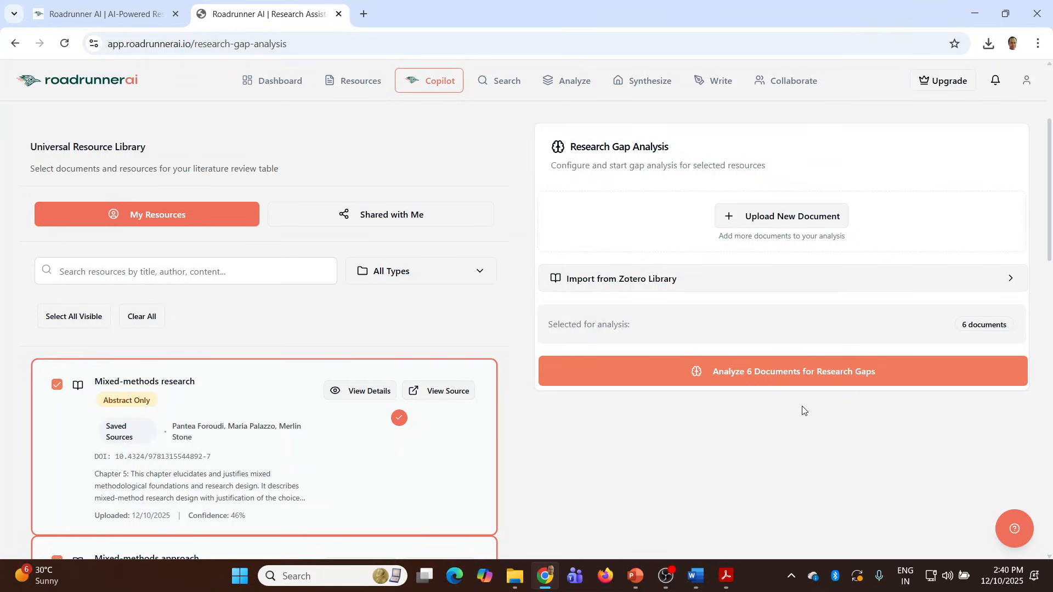
pyautogui.click(757, 380)
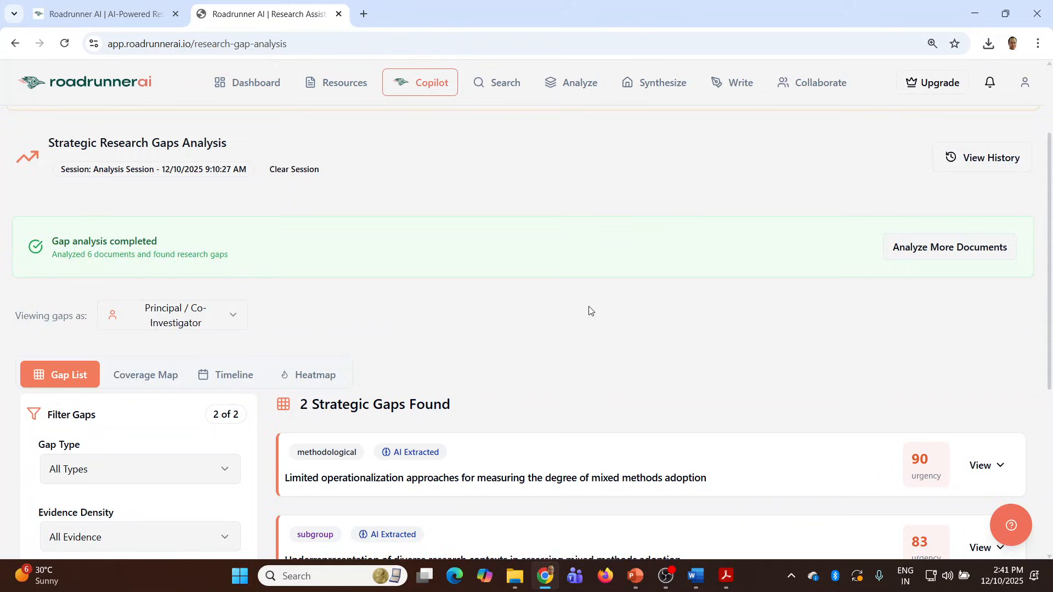
pyautogui.hotkey('ctrl', '-')
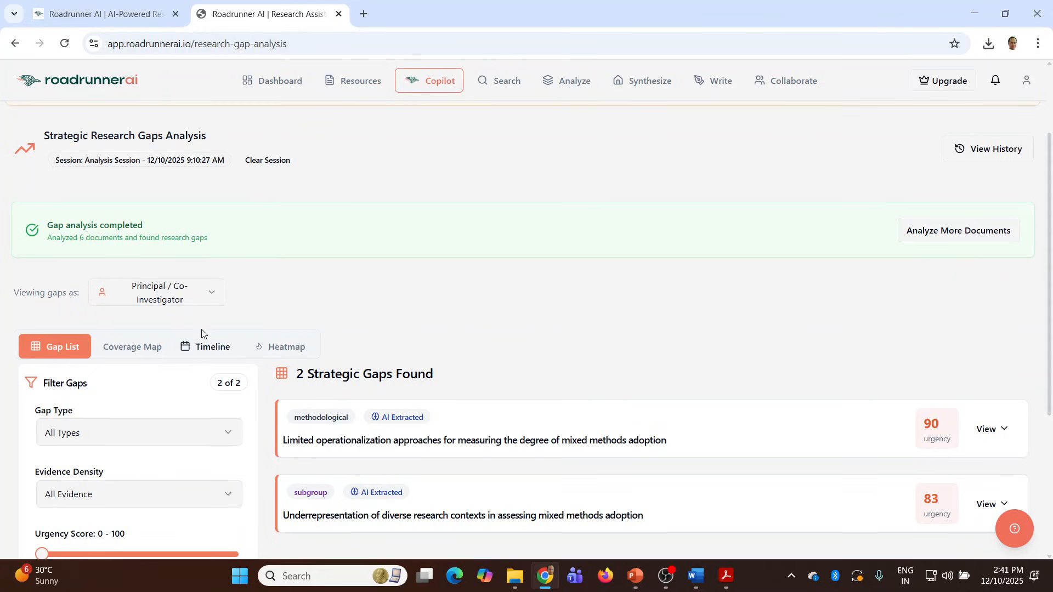
# Check the role options for viewing the gaps and the gap type filter options, leaving both unchanged.
pyautogui.click(212, 296)
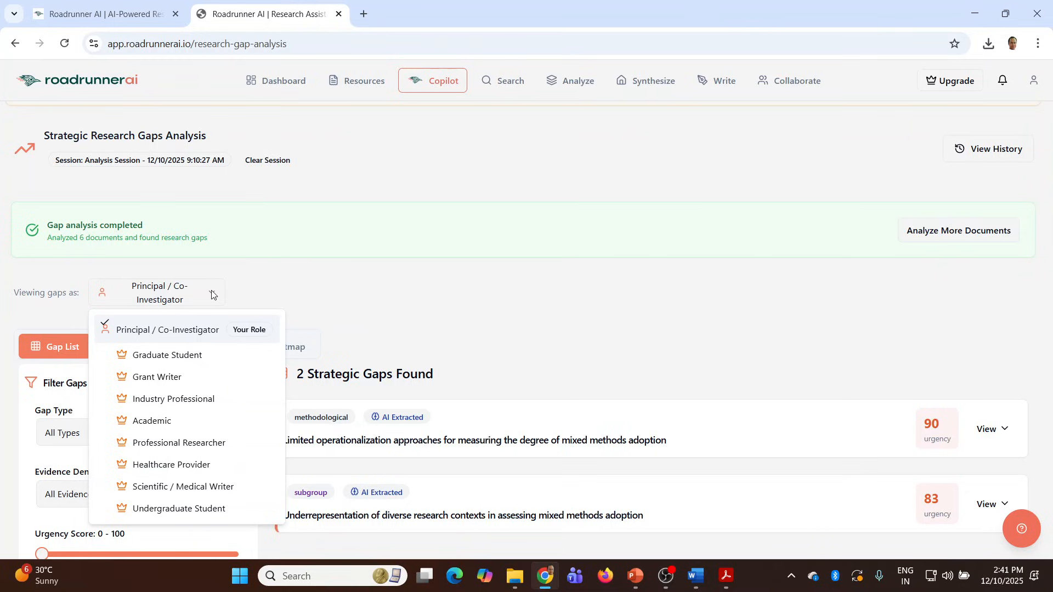
pyautogui.click(339, 299)
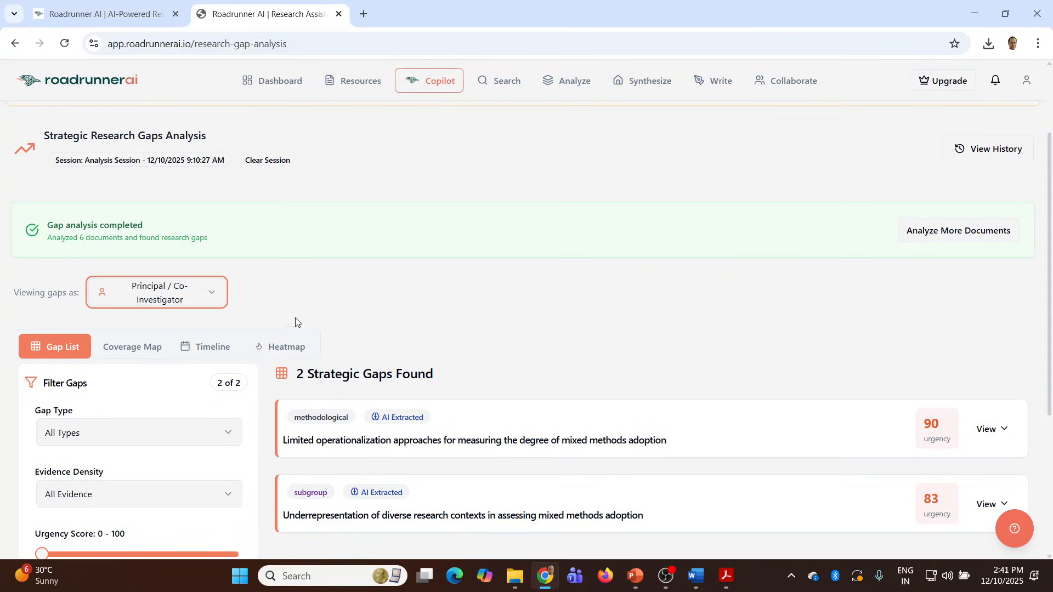
pyautogui.scroll(-2, 299, 322)
pyautogui.click(228, 297)
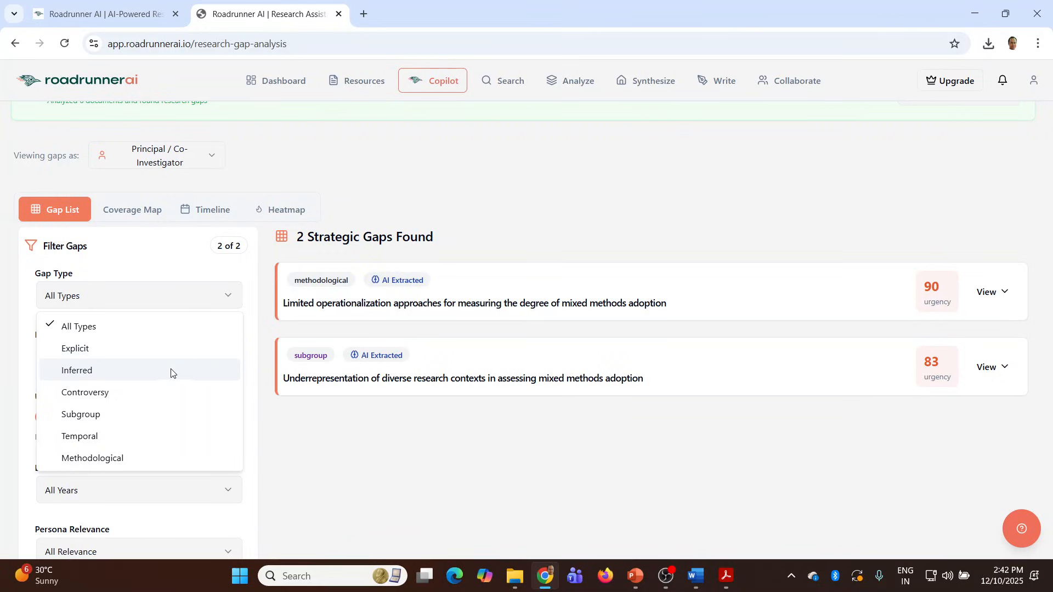
pyautogui.click(318, 177)
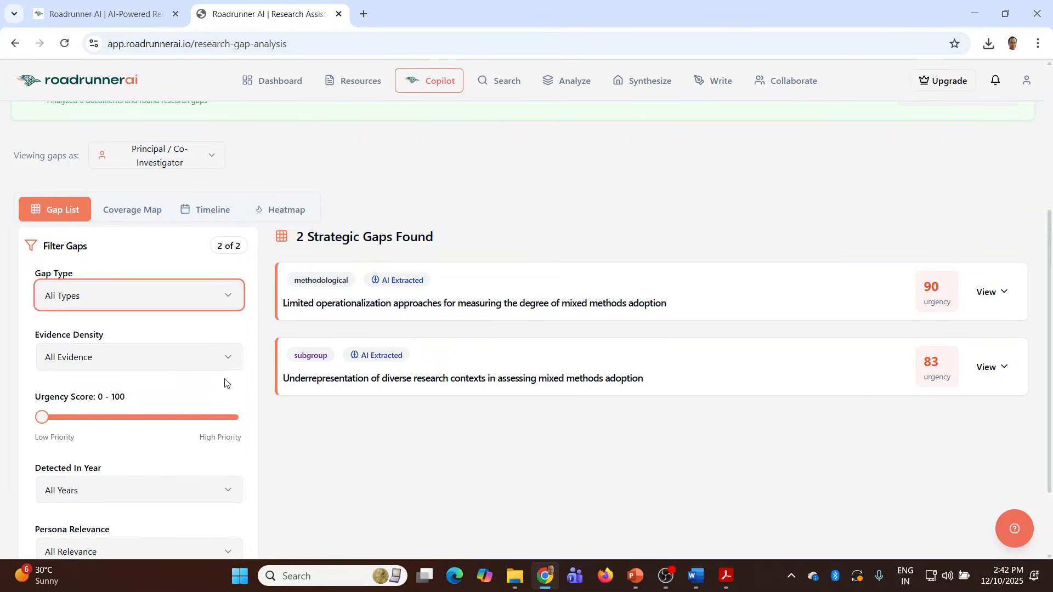
# Check the evidence density and detected-in-year filter options for the research gaps, leaving both unchanged.
pyautogui.click(229, 358)
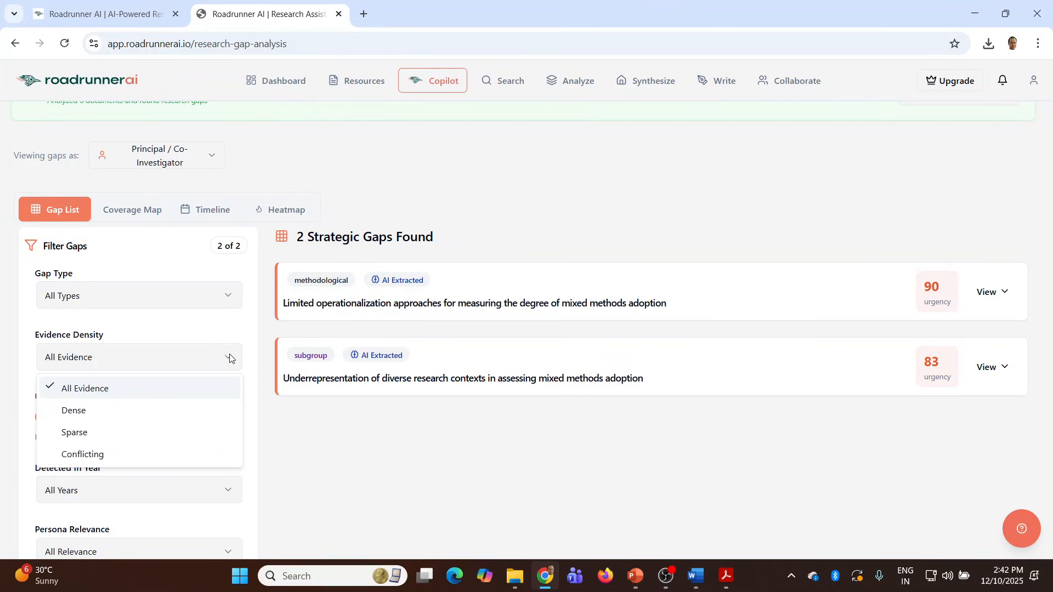
pyautogui.click(230, 358)
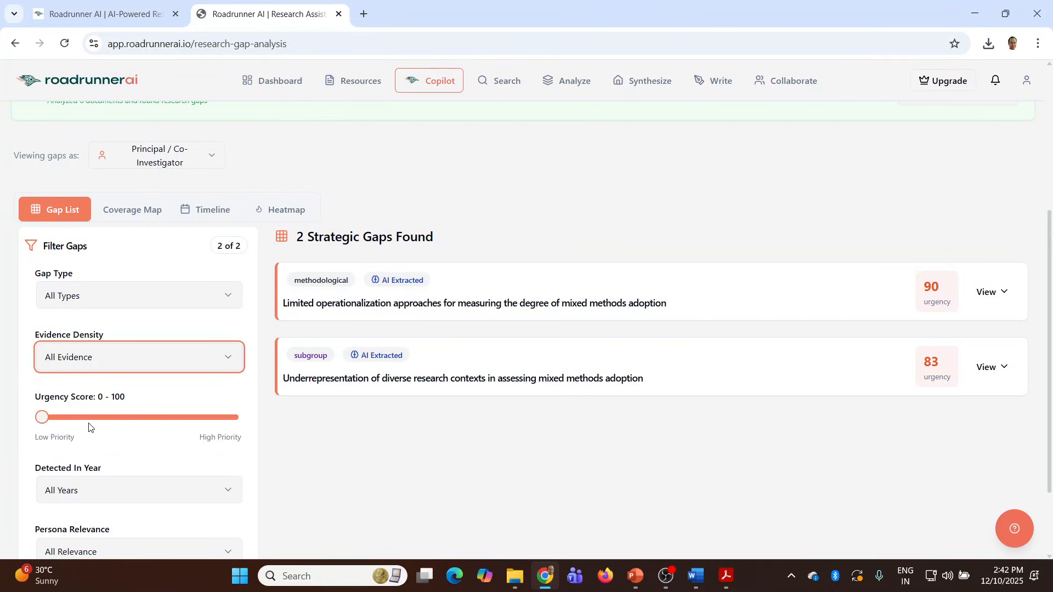
pyautogui.scroll(-2, 89, 426)
pyautogui.click(225, 390)
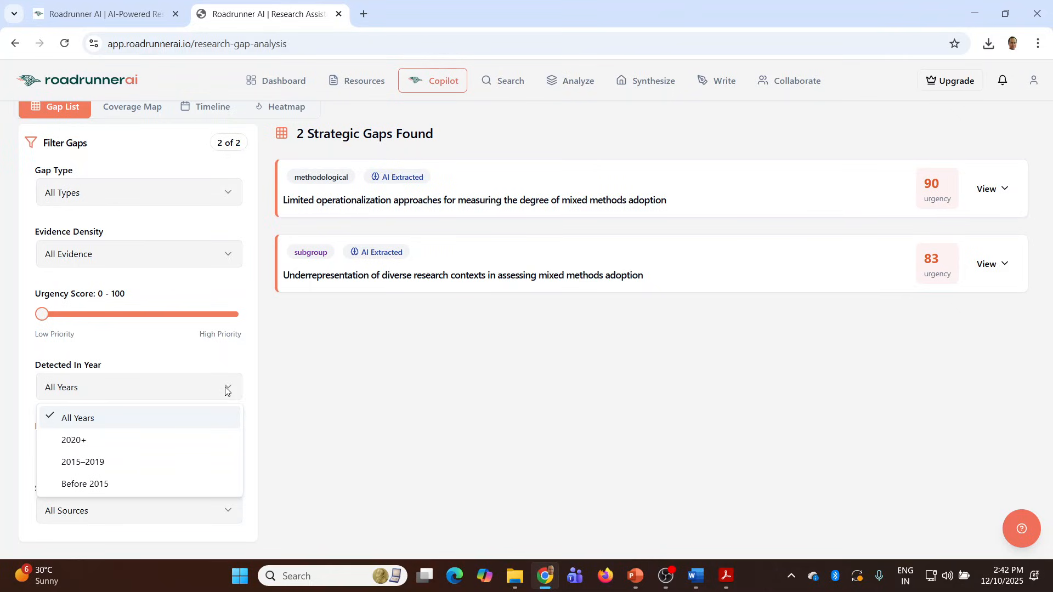
pyautogui.click(359, 396)
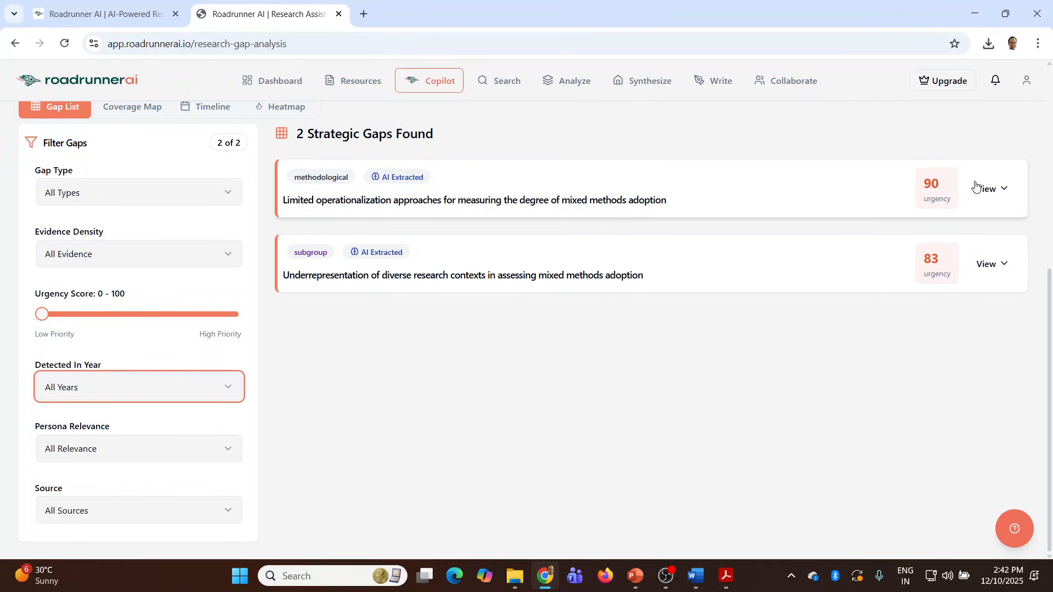
# View the details of the methodological gap about measuring mixed methods adoption, and collapse them again.
pyautogui.click(1008, 190)
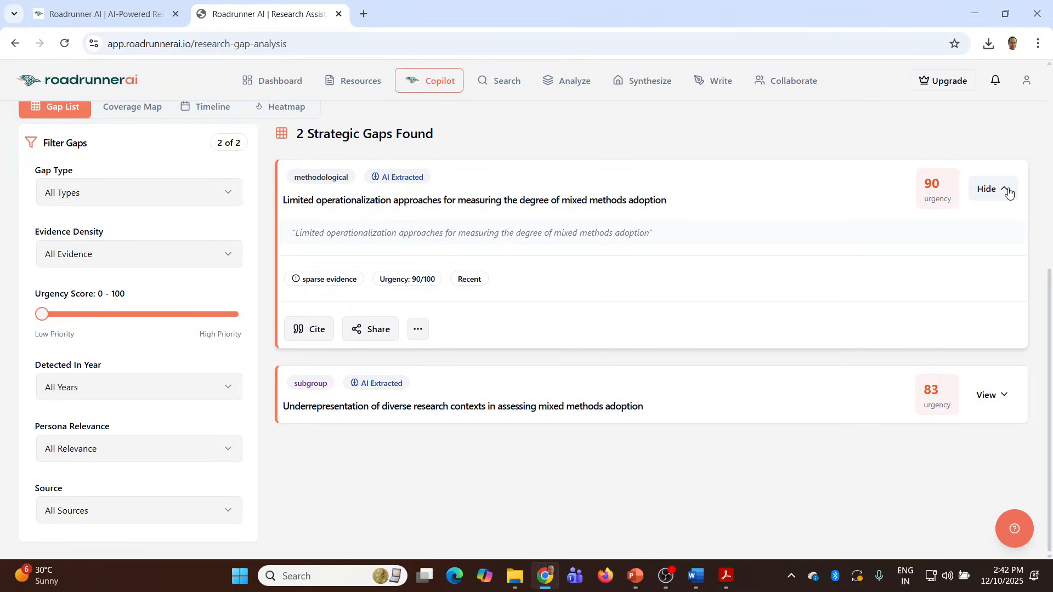
pyautogui.click(1008, 190)
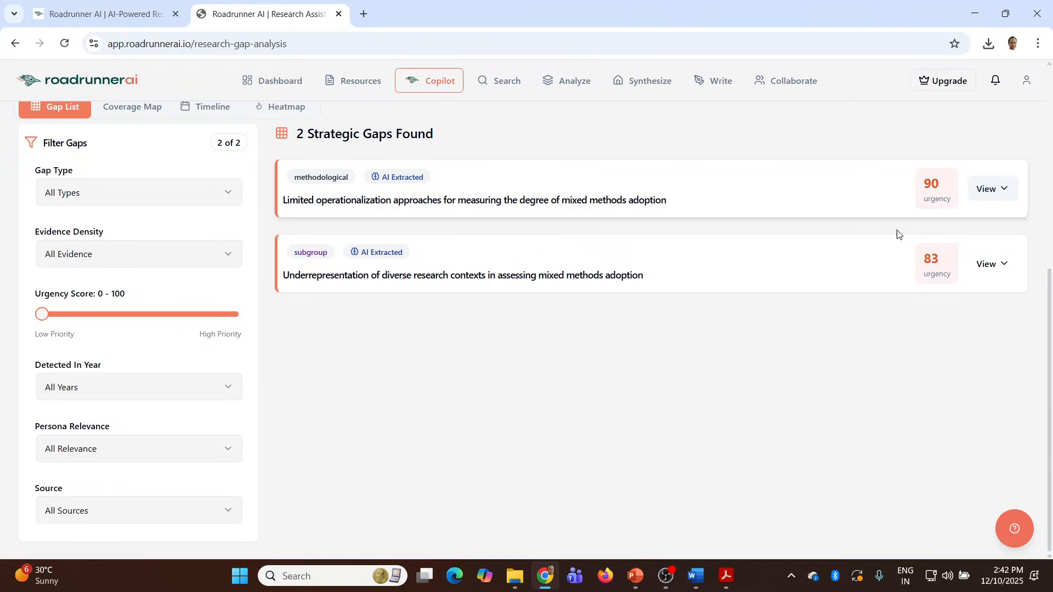
pyautogui.scroll(6, 431, 471)
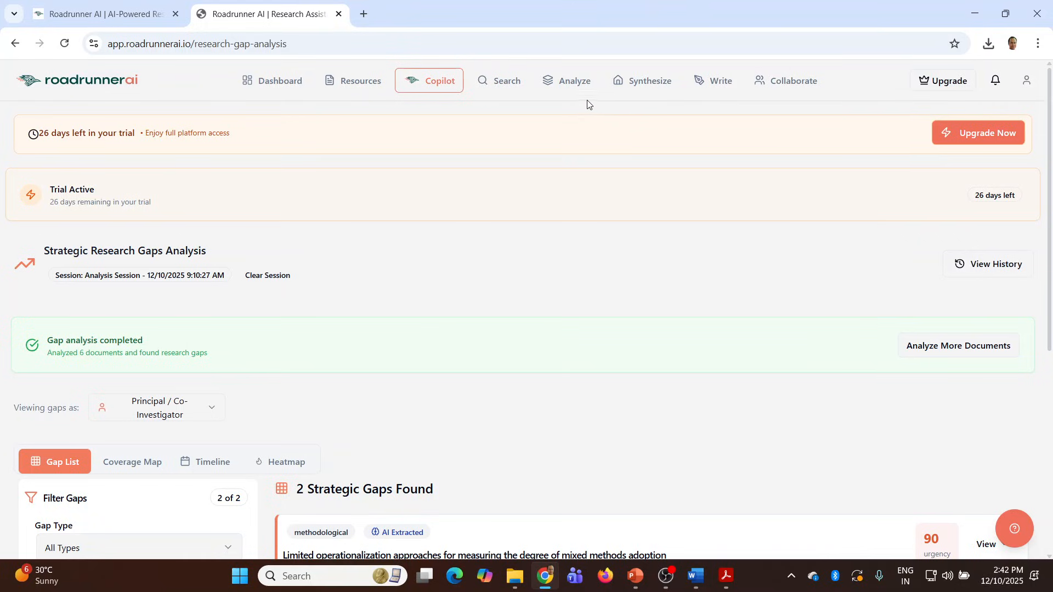
# Return to the available analysis tools and open "Compare competing hypotheses".
pyautogui.click(573, 88)
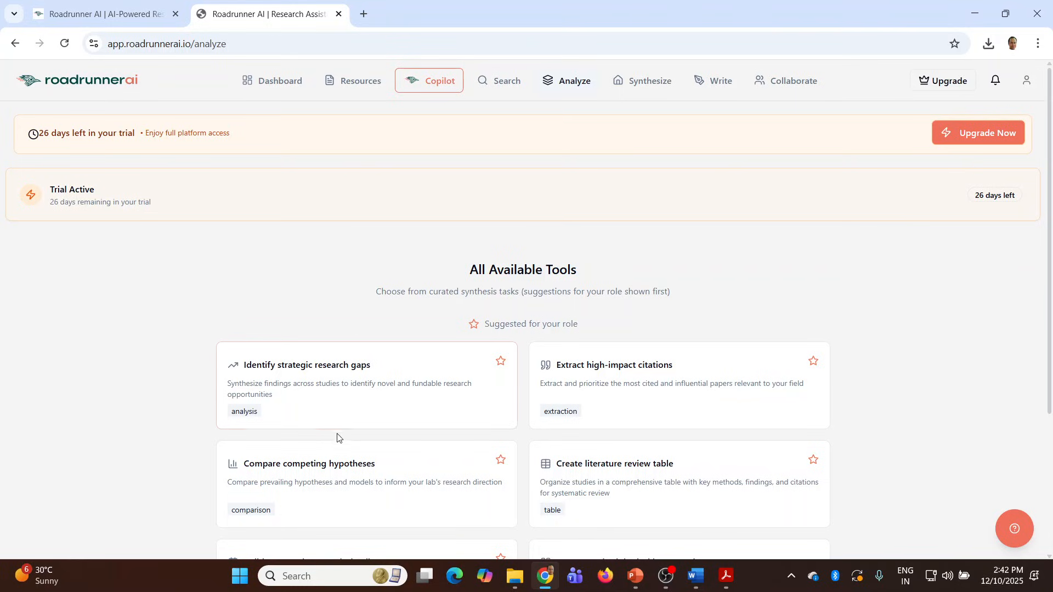
pyautogui.scroll(-3, 356, 346)
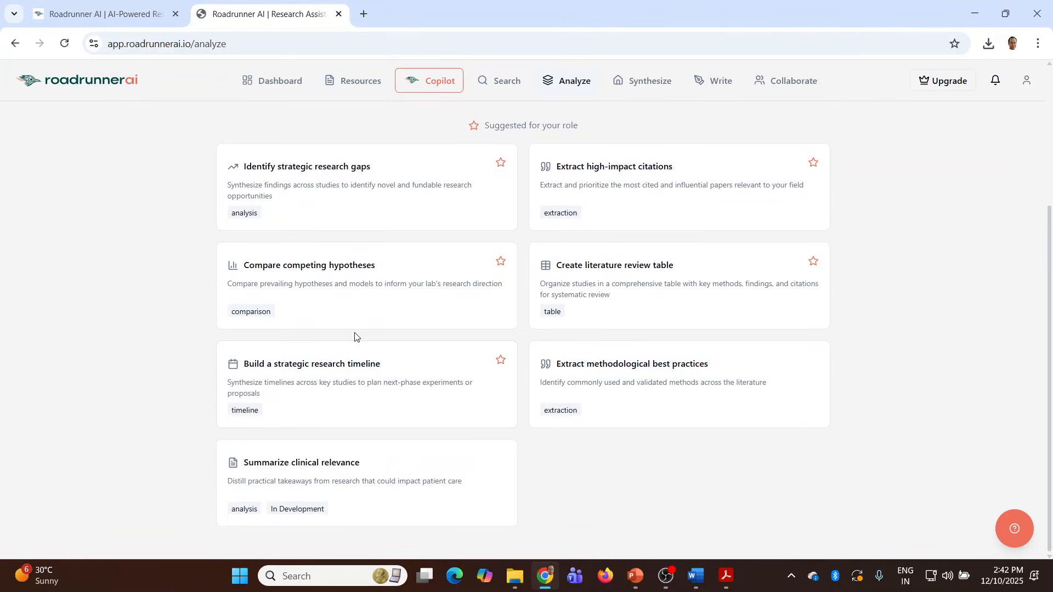
pyautogui.click(328, 280)
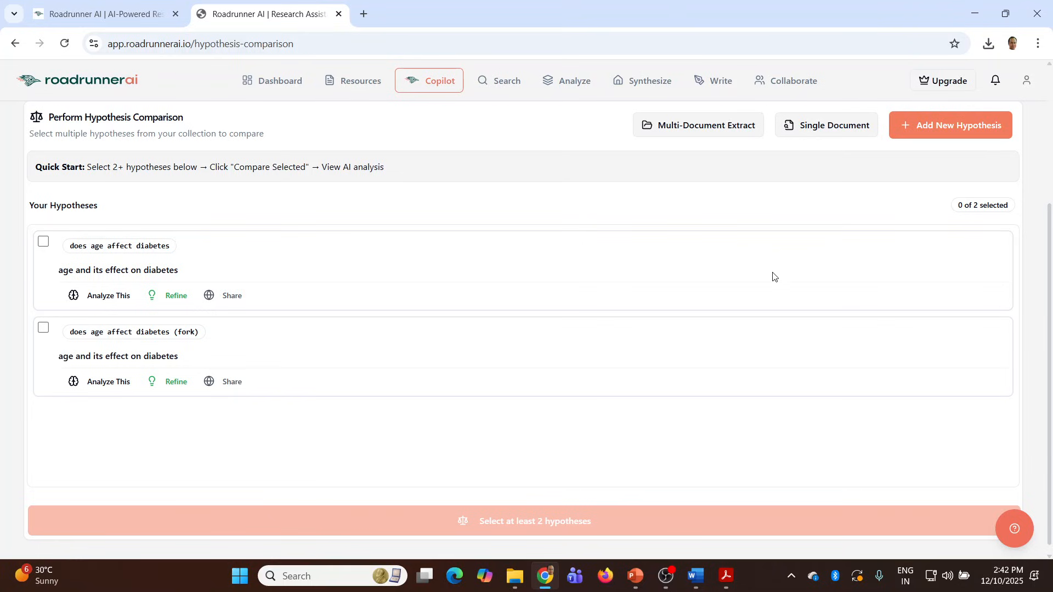
# Look through the label, formal statement and description fields for adding a new hypothesis, and close the form without entering anything.
pyautogui.scroll(3, 825, 280)
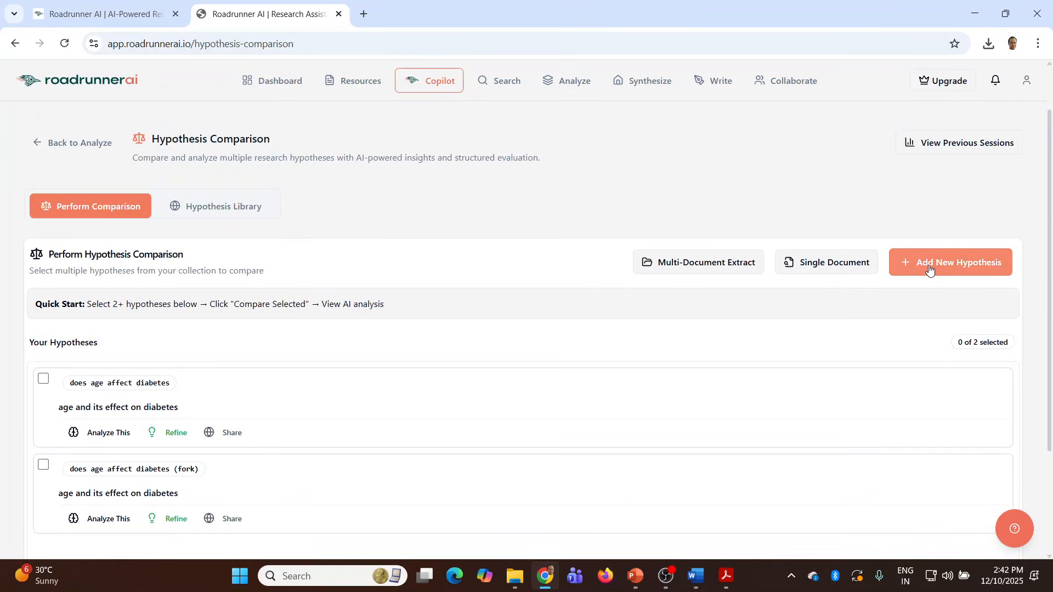
pyautogui.click(929, 268)
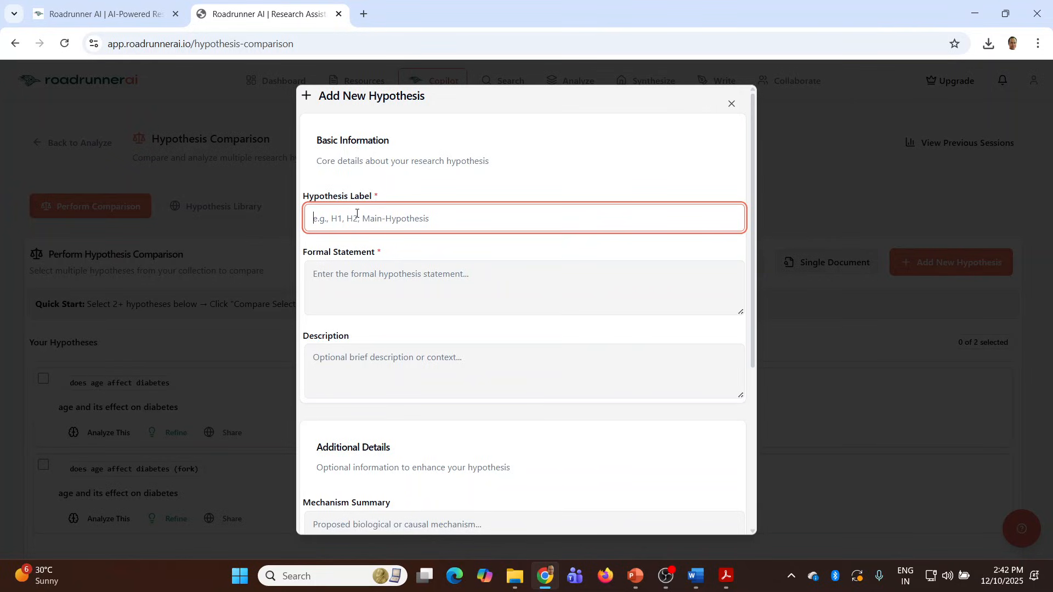
pyautogui.click(368, 278)
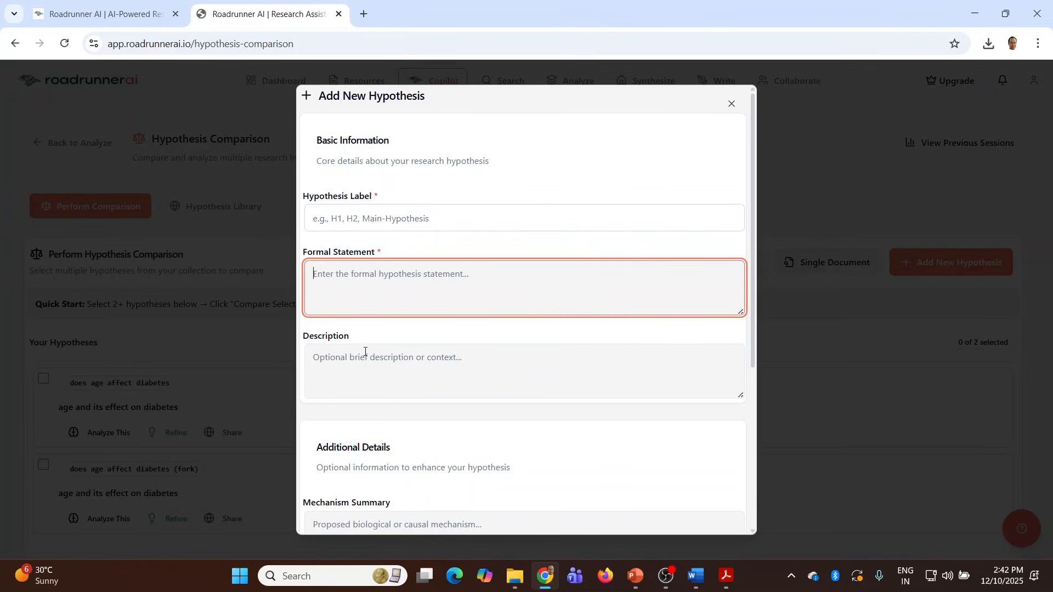
pyautogui.click(363, 355)
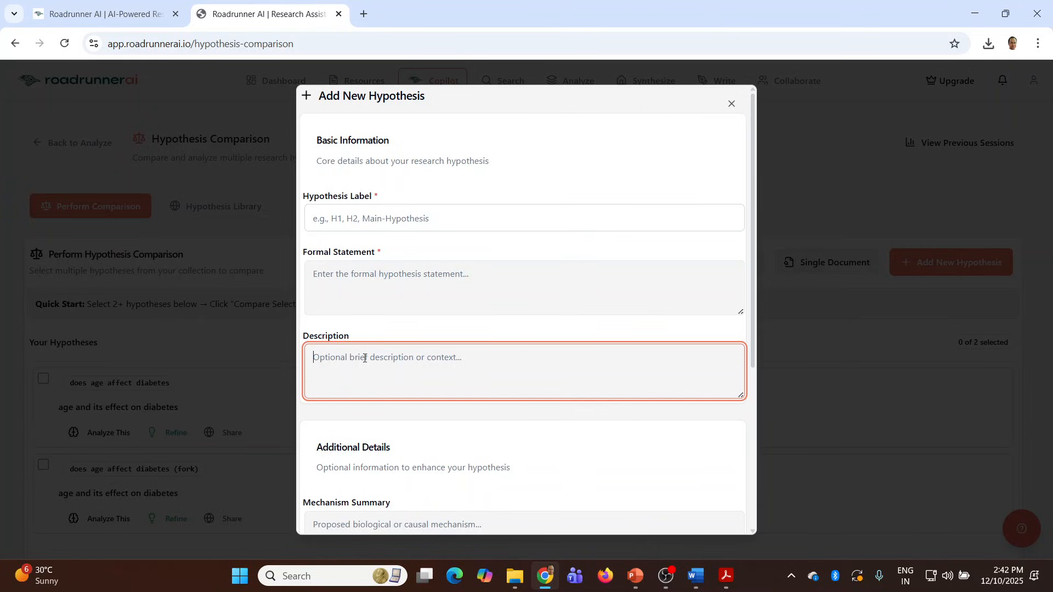
pyautogui.click(732, 104)
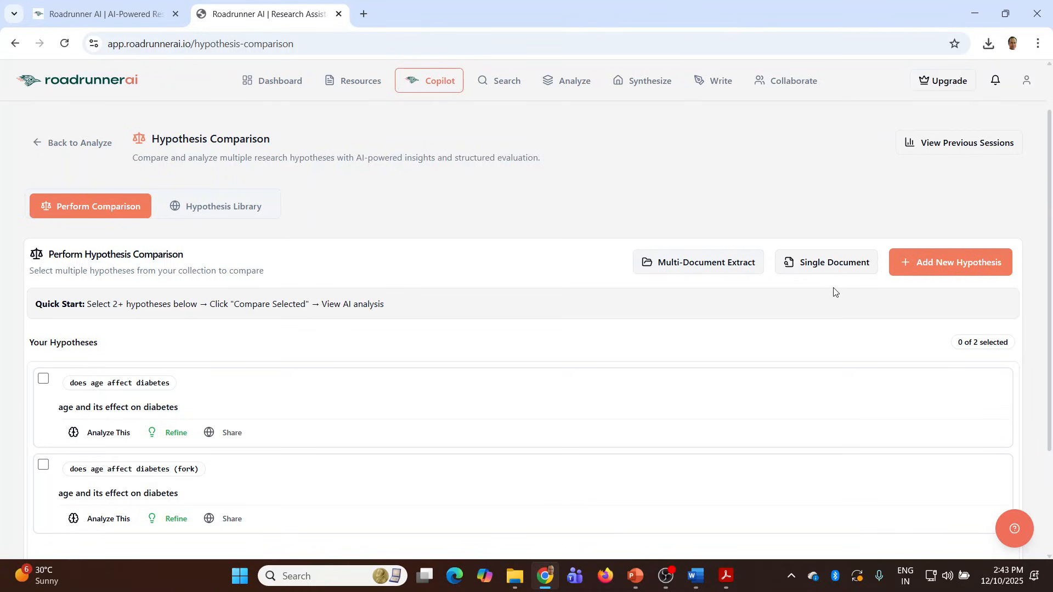
# Load all library resources as the text for single-document extraction, extract hypotheses from it, and close the extraction results.
pyautogui.click(827, 264)
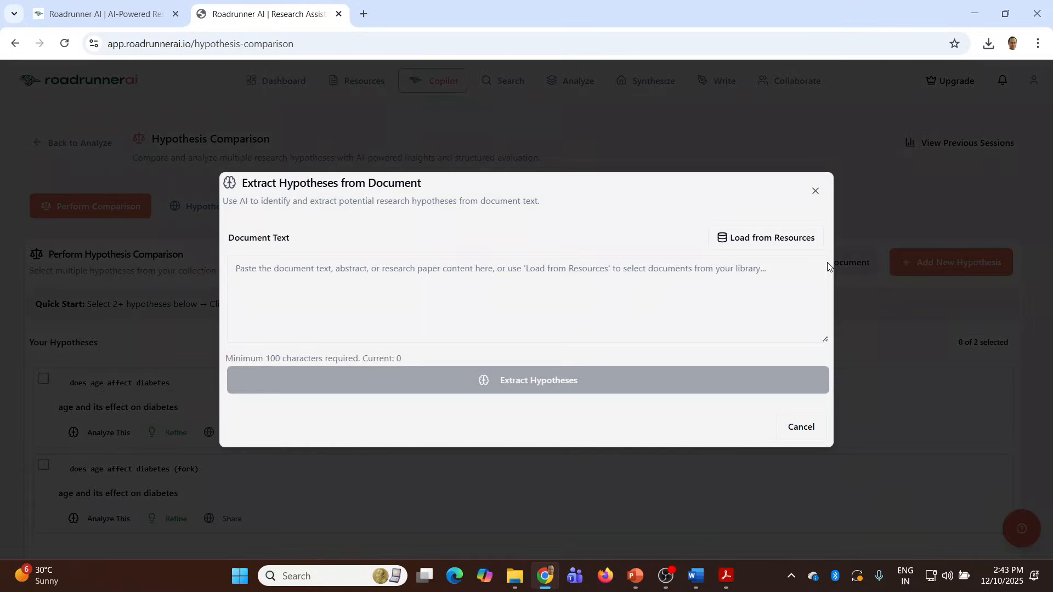
pyautogui.click(770, 240)
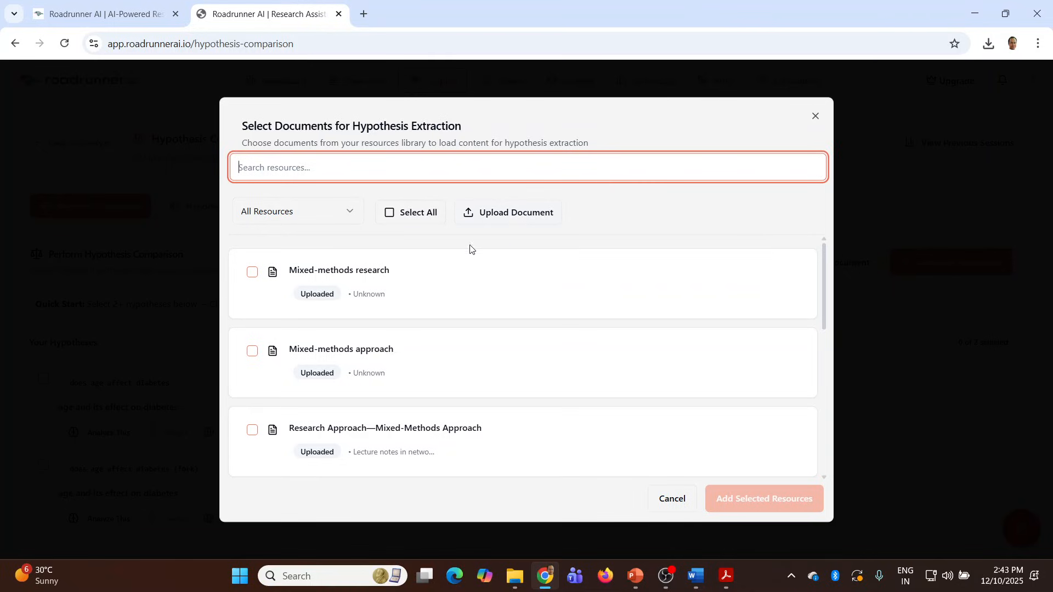
pyautogui.click(391, 218)
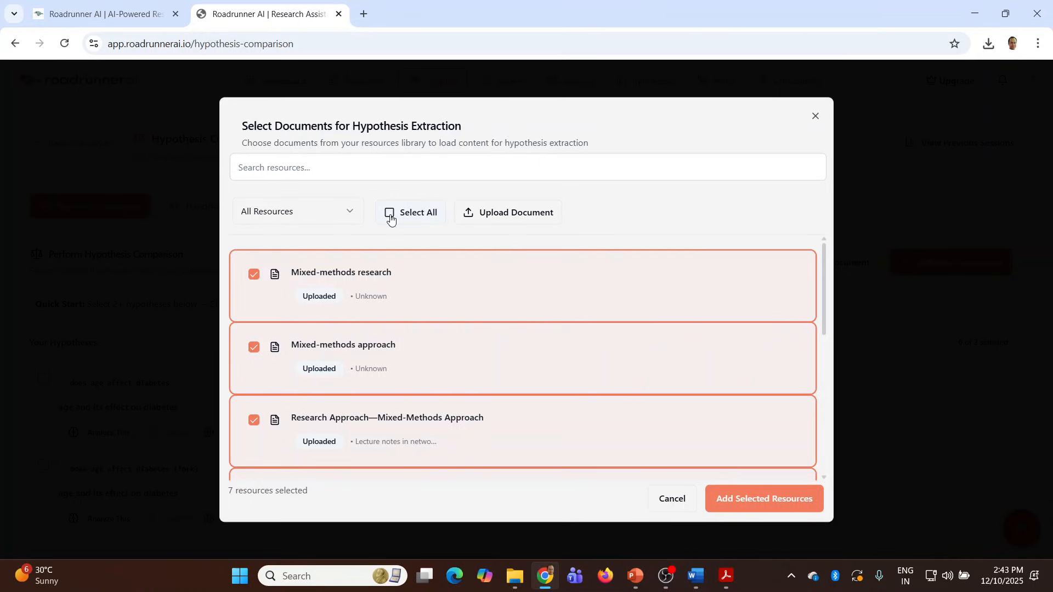
pyautogui.click(742, 505)
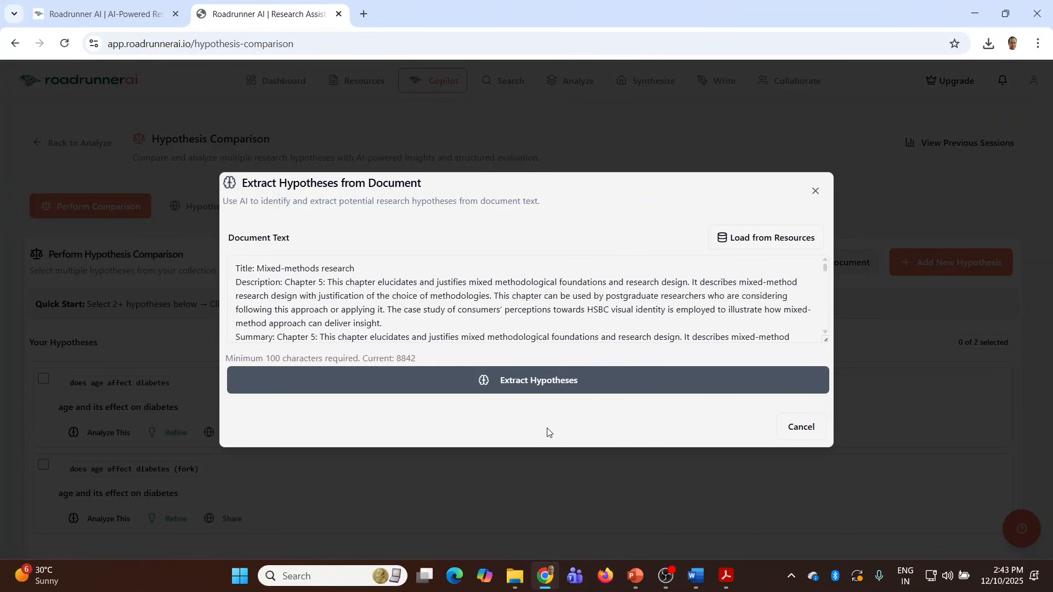
pyautogui.click(524, 384)
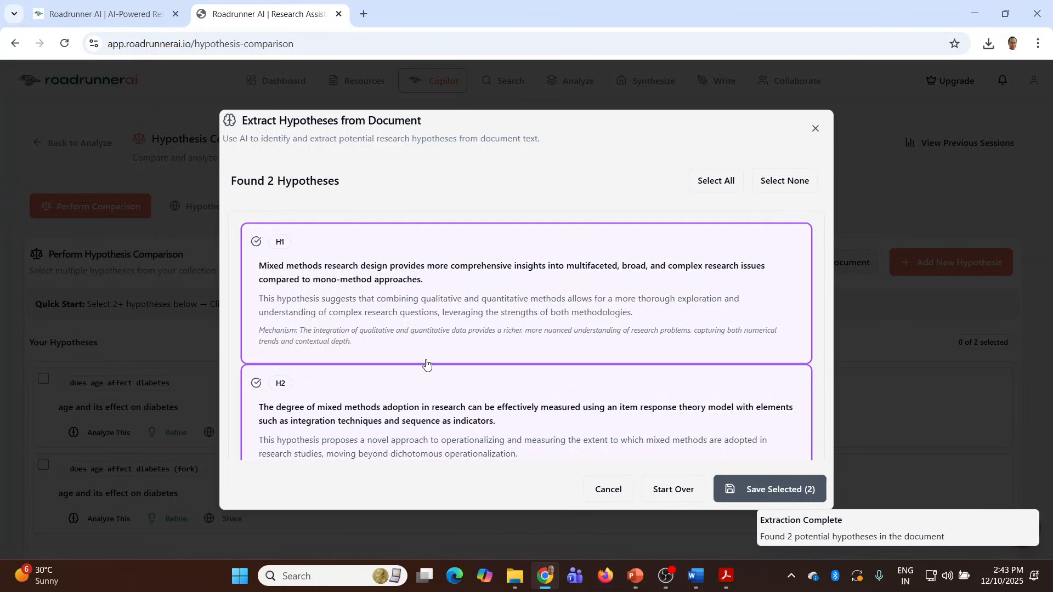
pyautogui.click(764, 491)
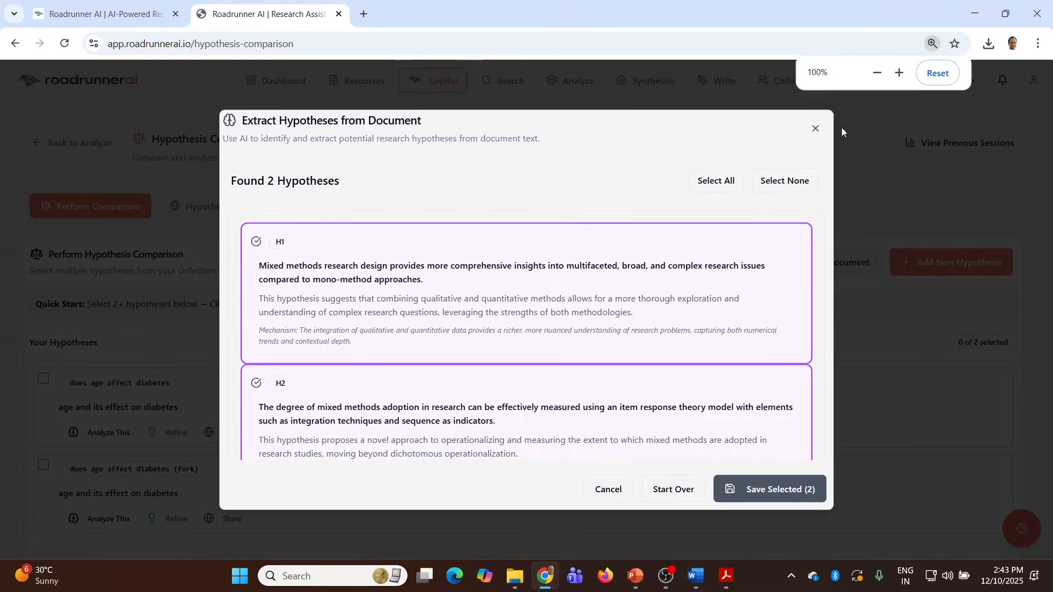
pyautogui.click(816, 129)
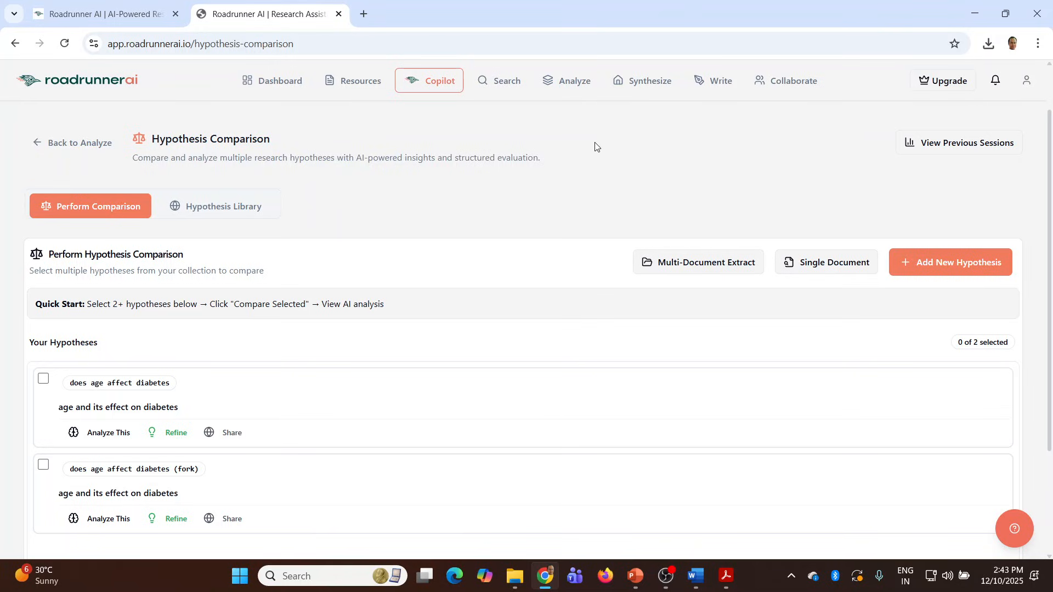
# Return to the analysis tools and open "Build a strategic research timeline".
pyautogui.click(573, 83)
pyautogui.scroll(-2, 355, 456)
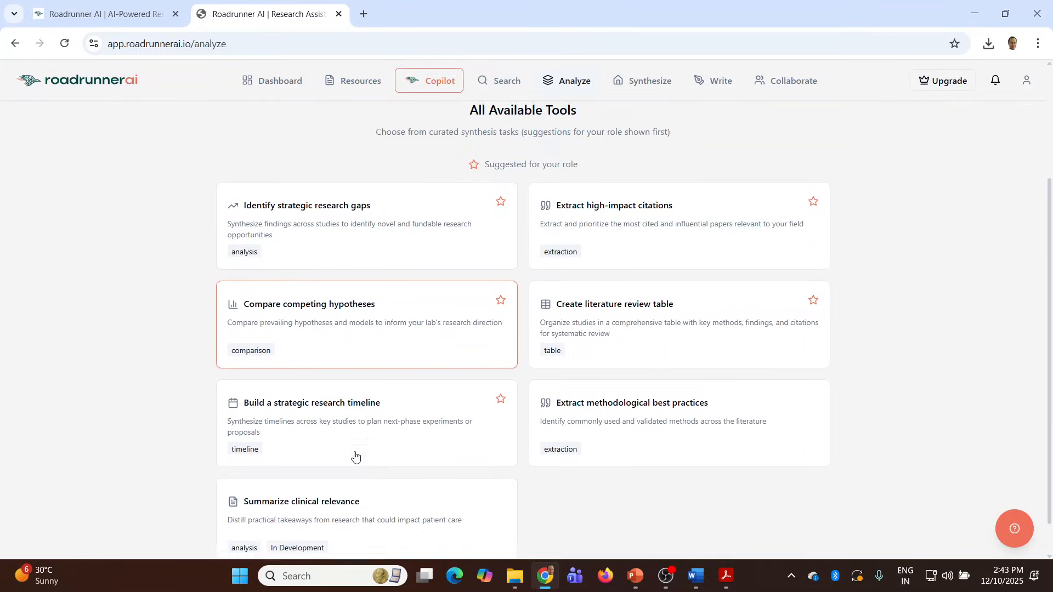
pyautogui.scroll(-1, 355, 456)
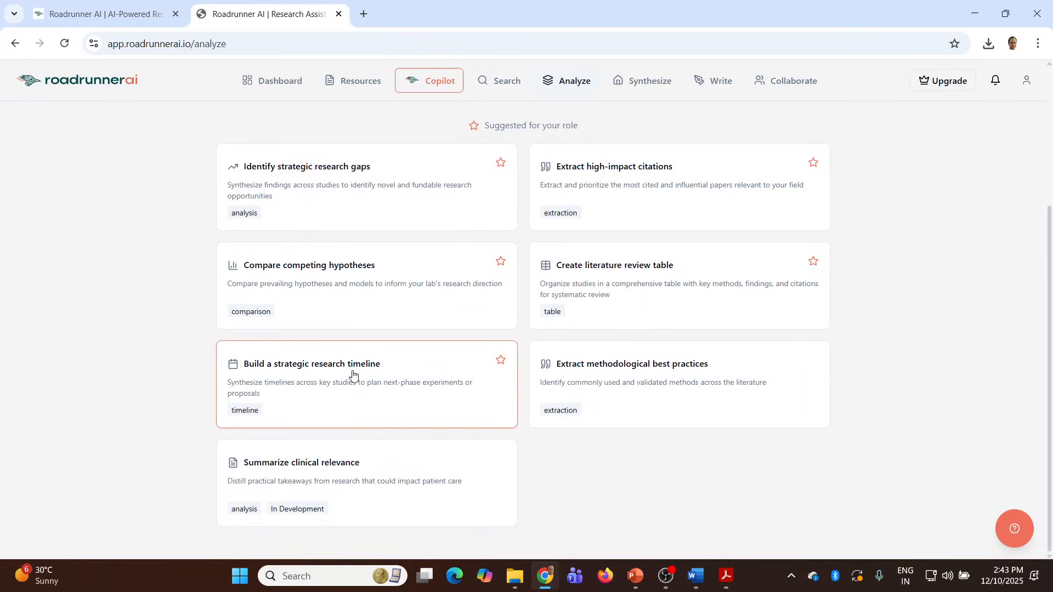
pyautogui.click(353, 375)
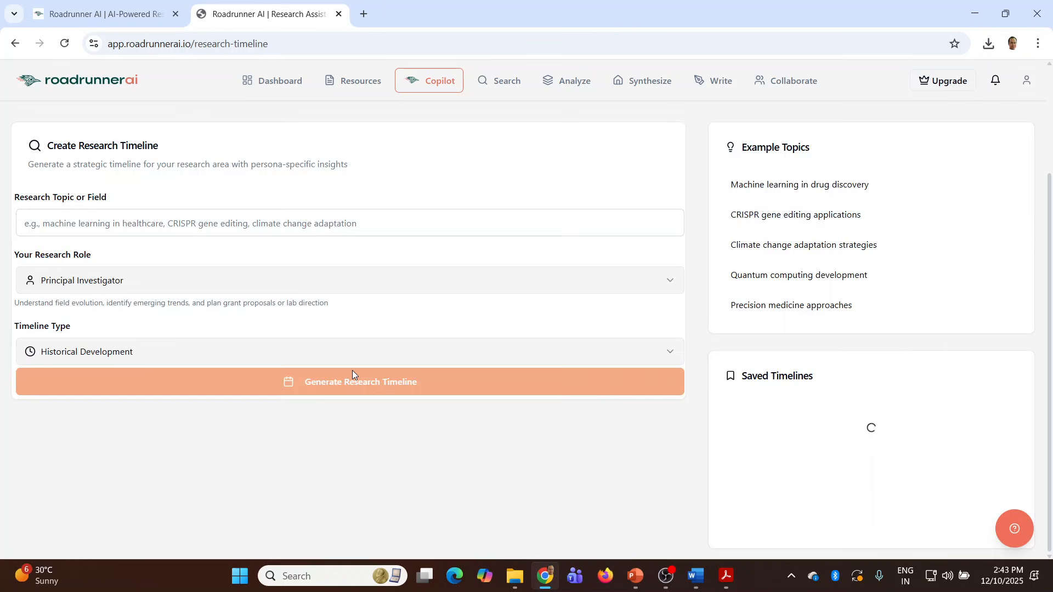
# Generate a research timeline on "The effect of Epigenetic Modifications and Their Impact on β-Cell Dysfunction in Diabetes Mellitus".
pyautogui.click(113, 224)
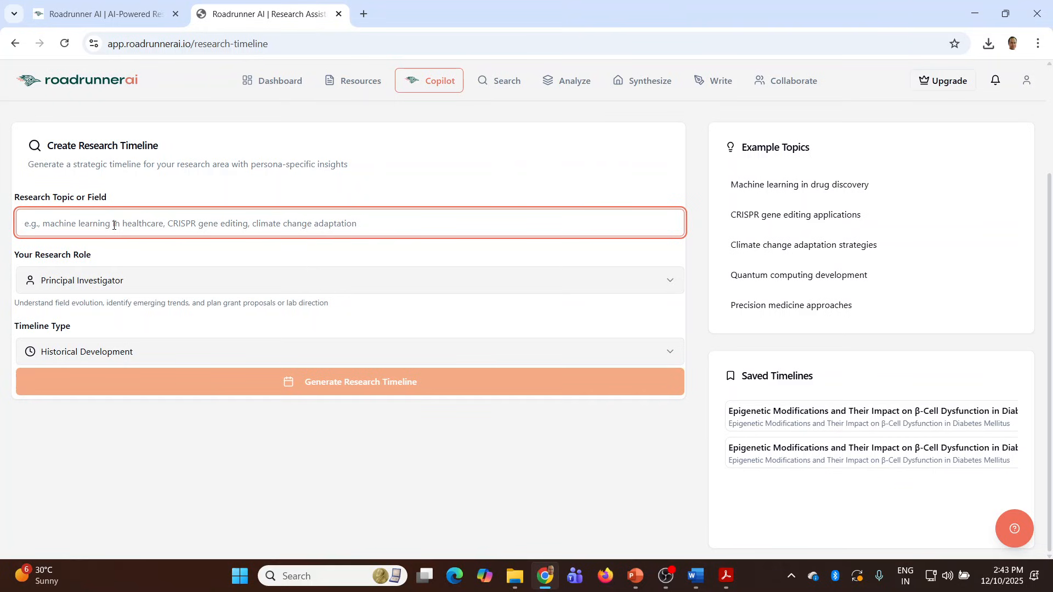
pyautogui.write('The effect of Epigenetic Modifications and Their Impact on β-Cell Dysfunction in Diabetes Mellitus')
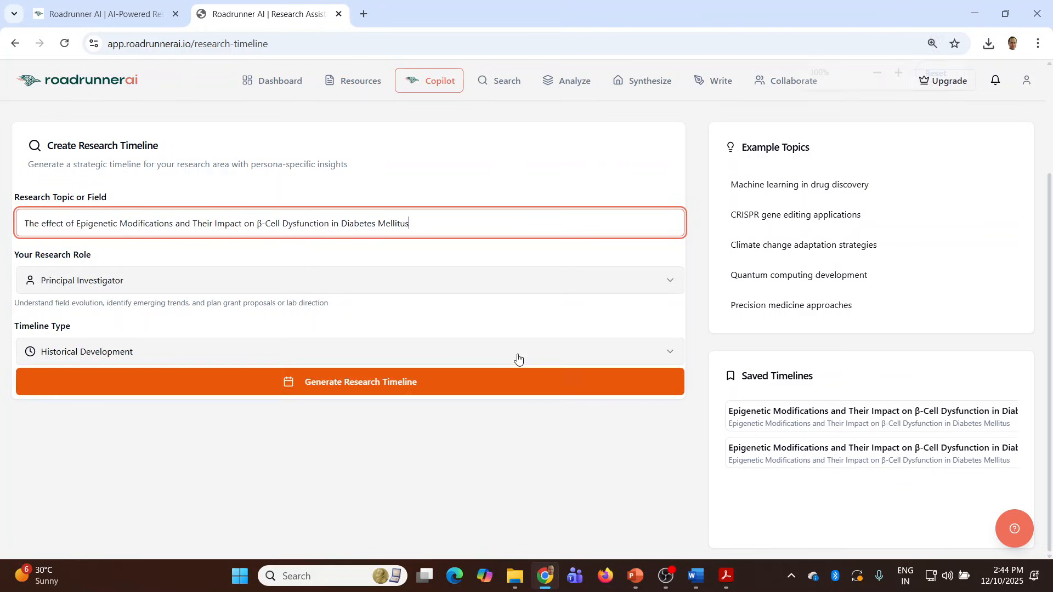
pyautogui.hotkey('ctrl', '0')
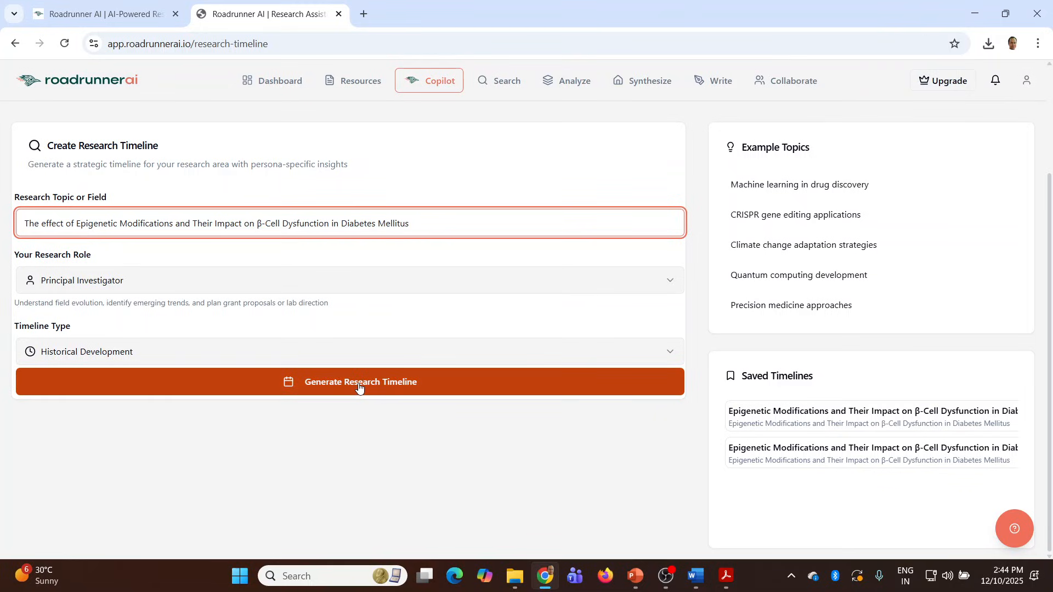
pyautogui.click(359, 387)
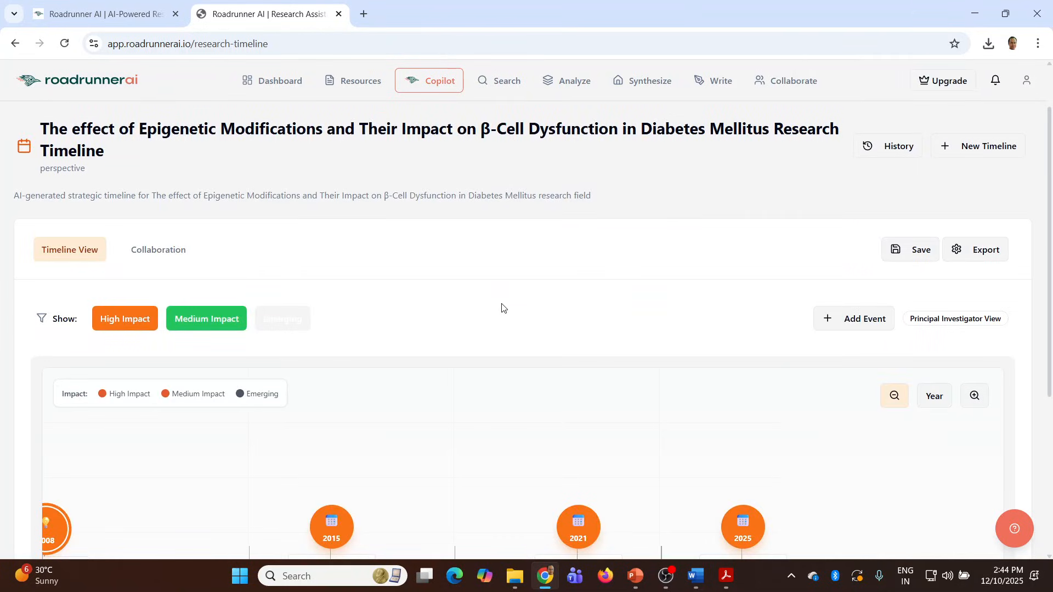
# Check the timeline's team collaboration area and return to the timeline view.
pyautogui.click(185, 252)
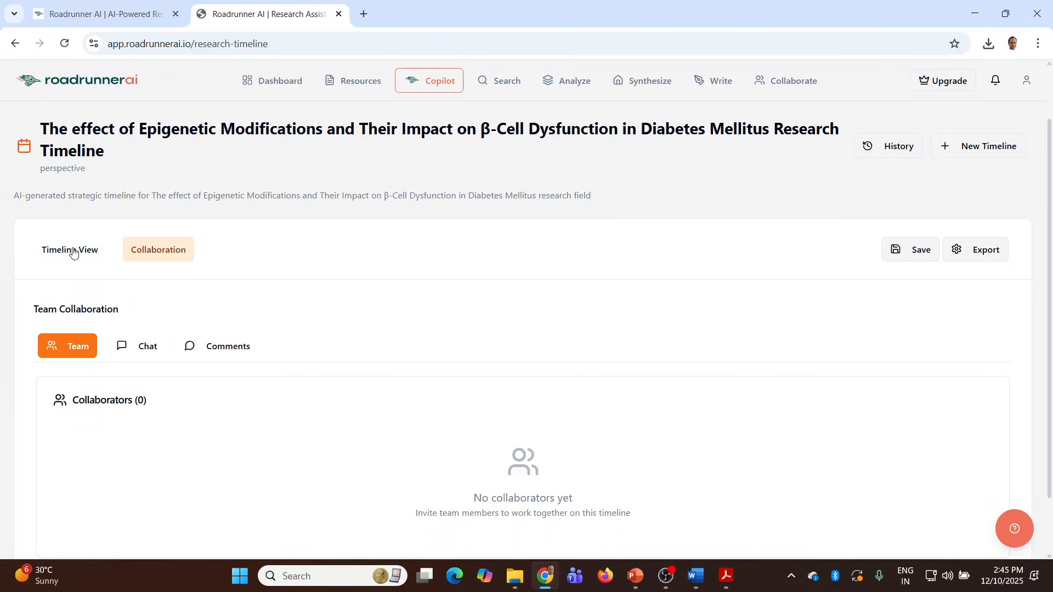
pyautogui.click(71, 252)
pyautogui.scroll(-3, 431, 307)
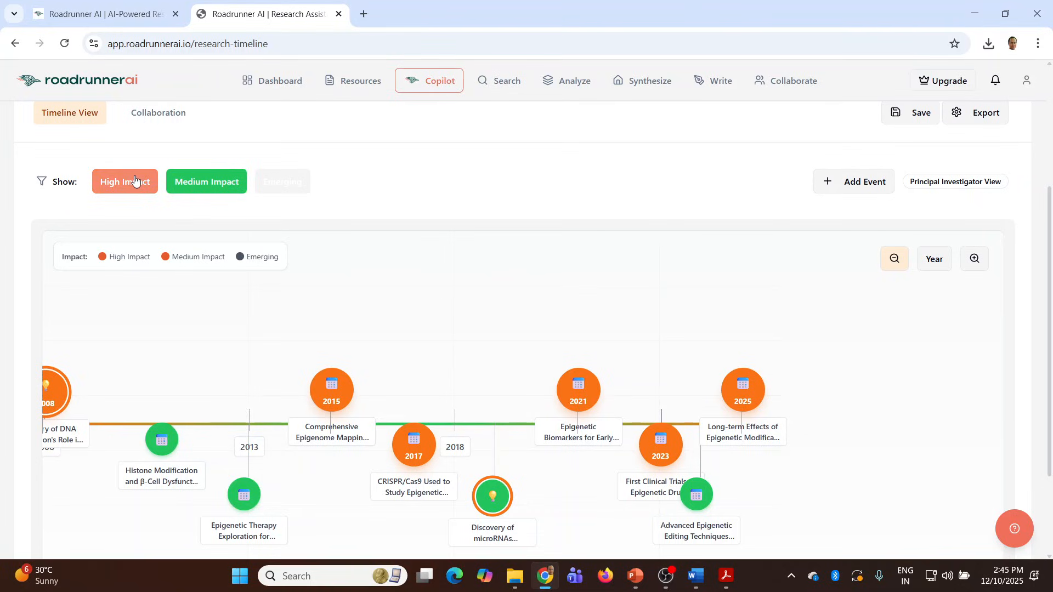
# Examine the high- and medium-impact events on the timeline, enlarging its year scale and reducing it again.
pyautogui.click(203, 186)
pyautogui.moveTo(52, 405)
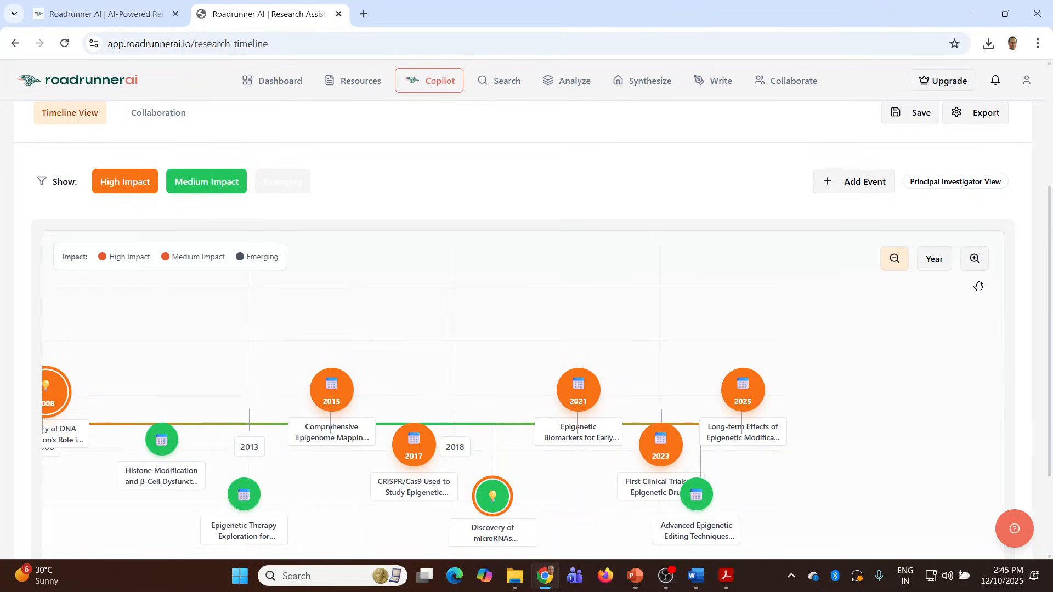
pyautogui.click(976, 263)
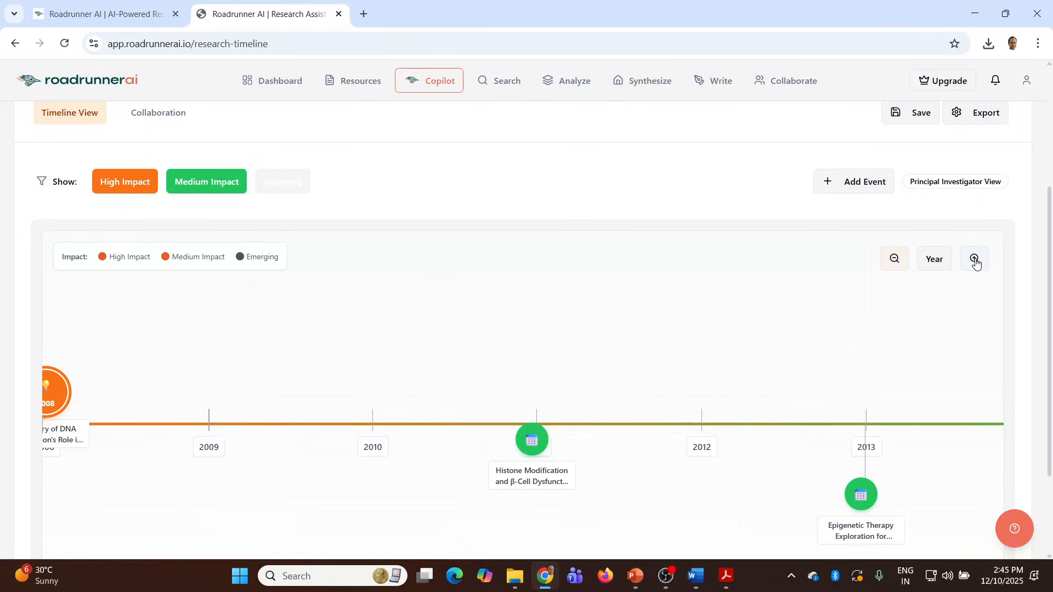
pyautogui.click(893, 263)
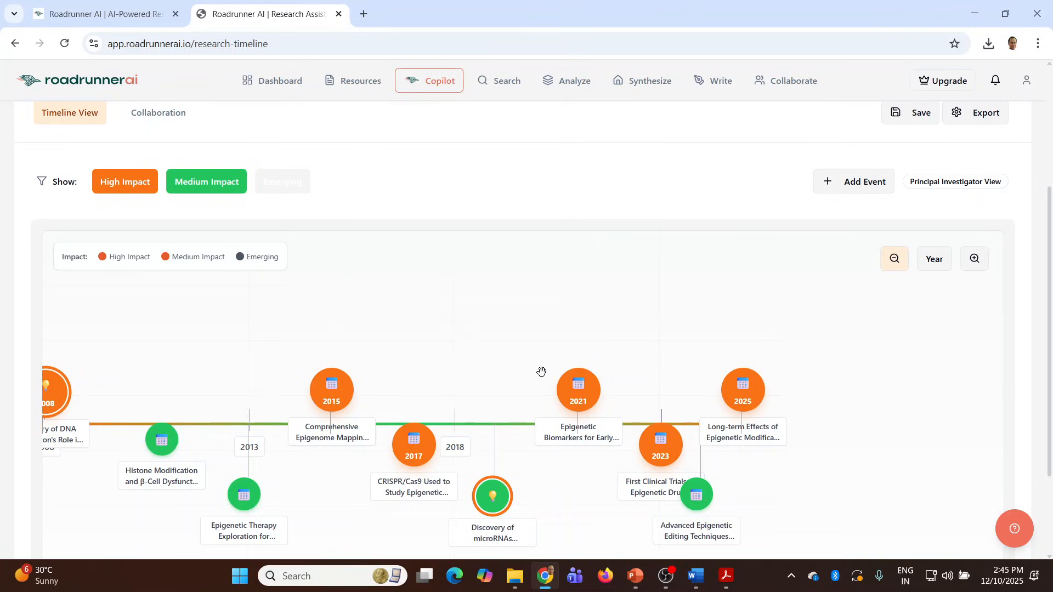
pyautogui.moveTo(575, 396)
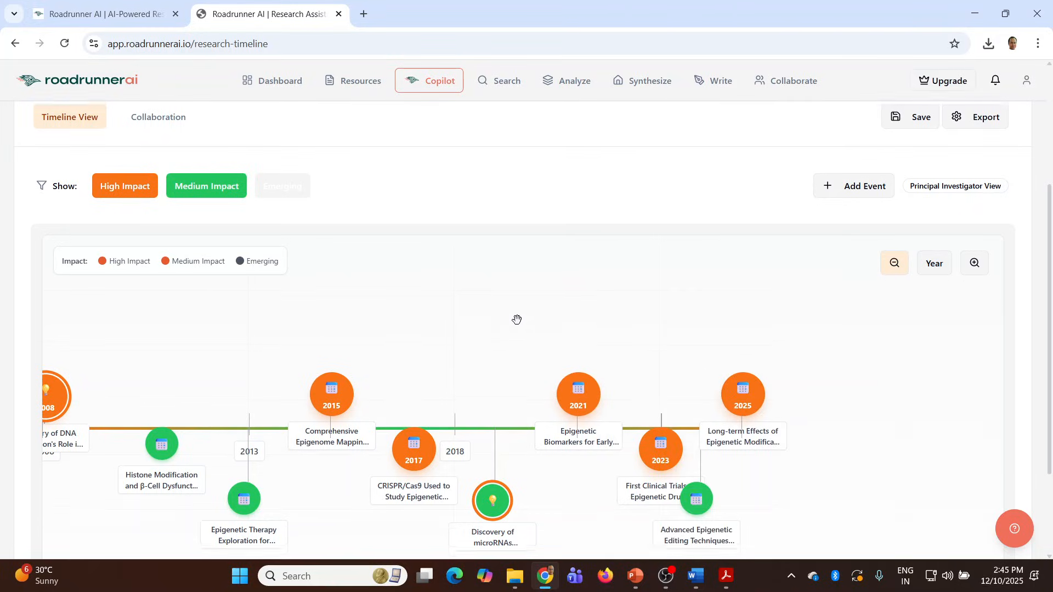
# Return to the analysis tools and open "Summarize clinical relevance".
pyautogui.scroll(4, 517, 324)
pyautogui.scroll(-6, 518, 323)
pyautogui.scroll(6, 517, 319)
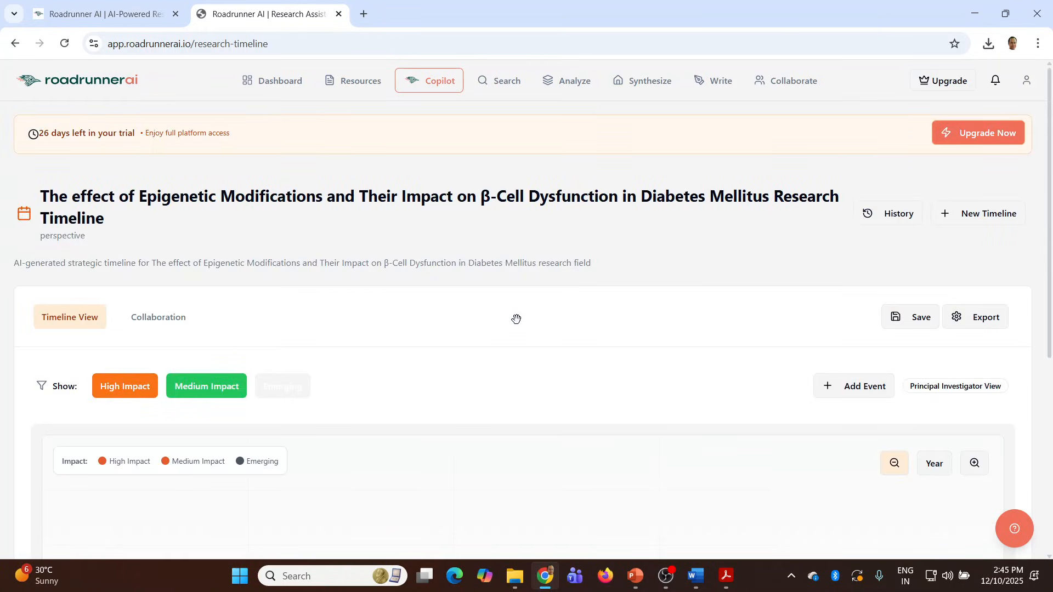
pyautogui.click(568, 83)
pyautogui.scroll(-3, 382, 219)
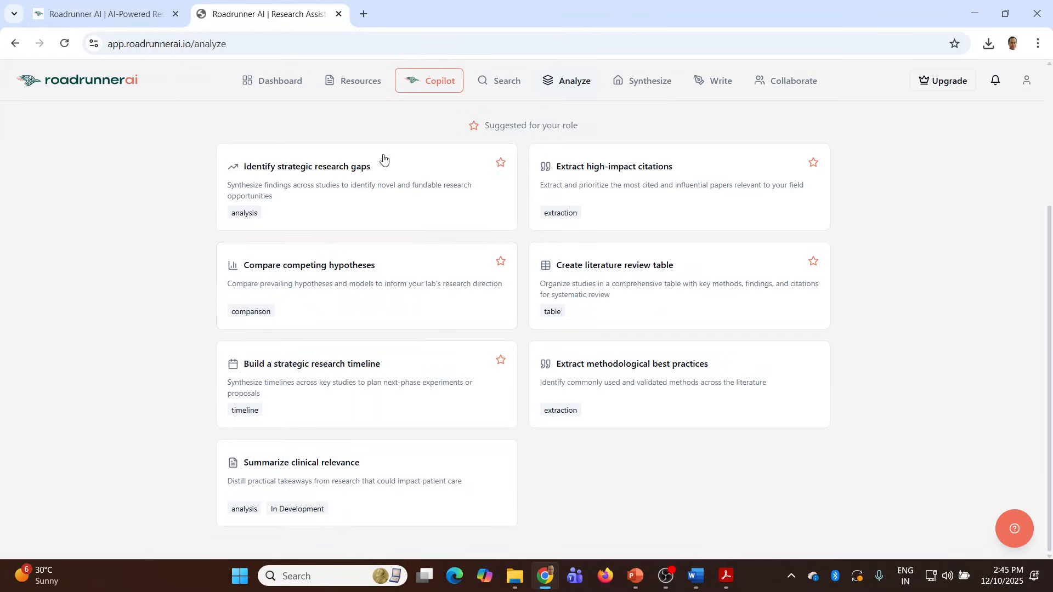
pyautogui.click(335, 473)
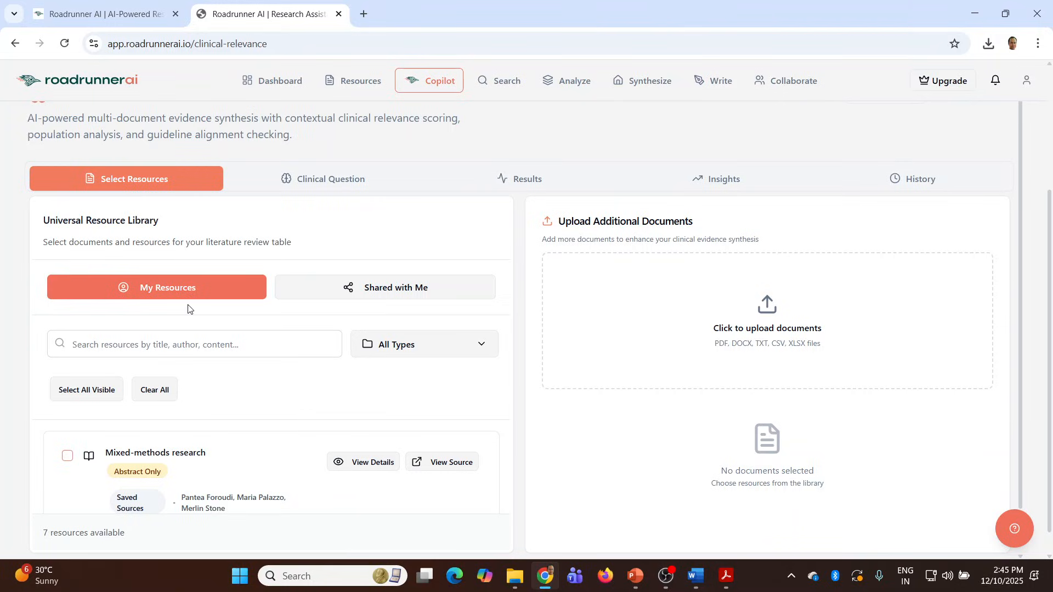
# Select all visible library resources for the clinical evidence synthesis and proceed to the clinical question.
pyautogui.scroll(-1, 213, 409)
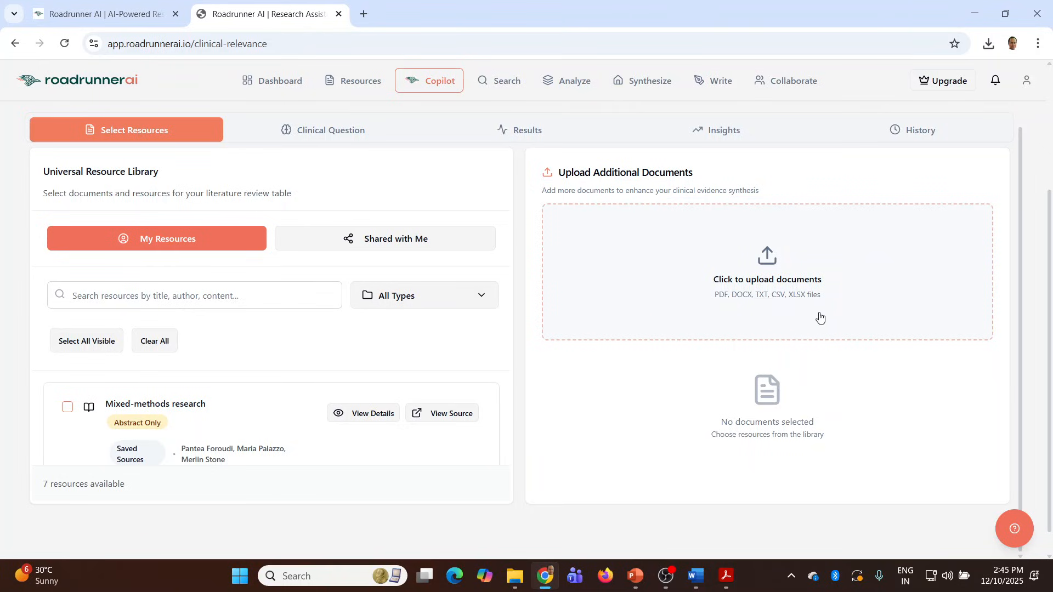
pyautogui.scroll(3, 368, 224)
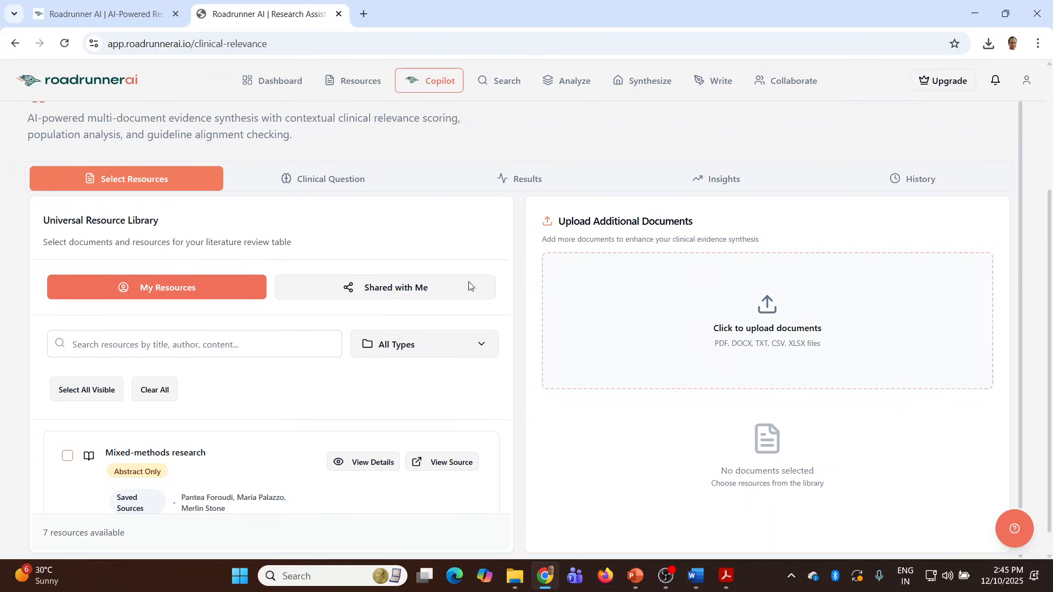
pyautogui.scroll(2, 368, 224)
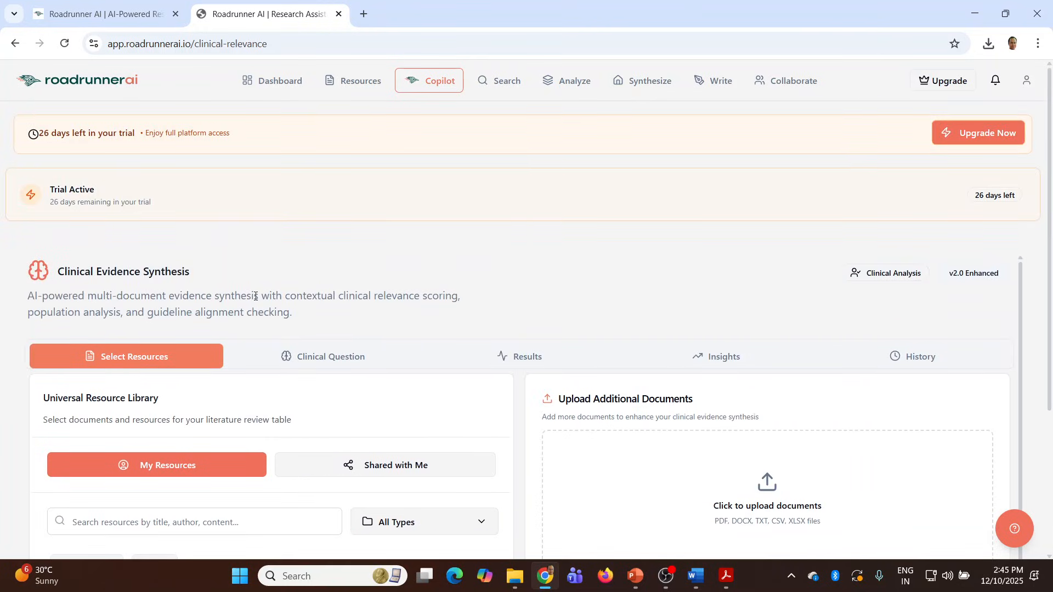
pyautogui.scroll(-1, 254, 296)
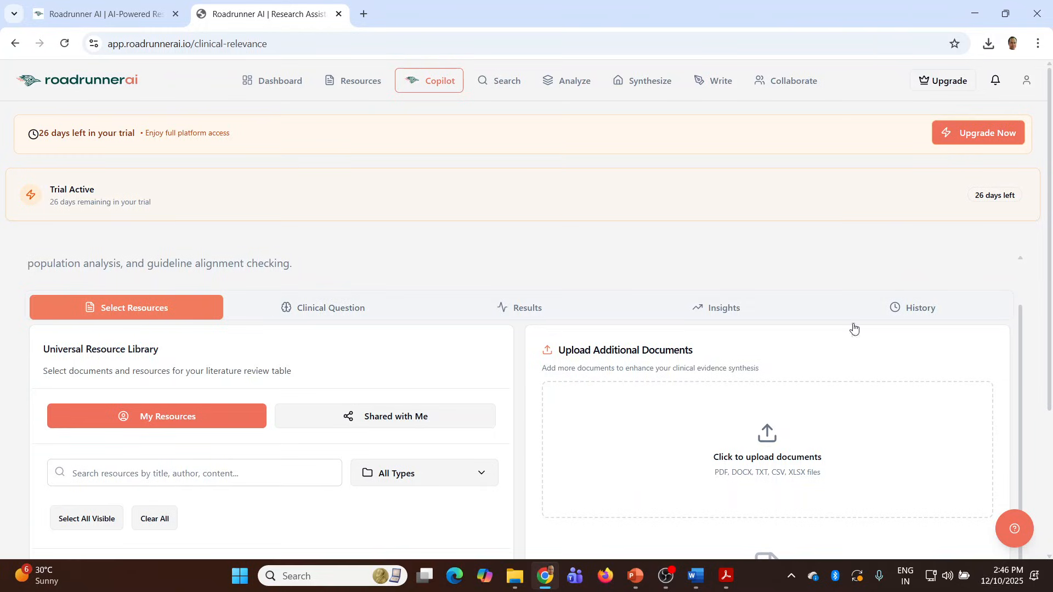
pyautogui.scroll(-4, 524, 368)
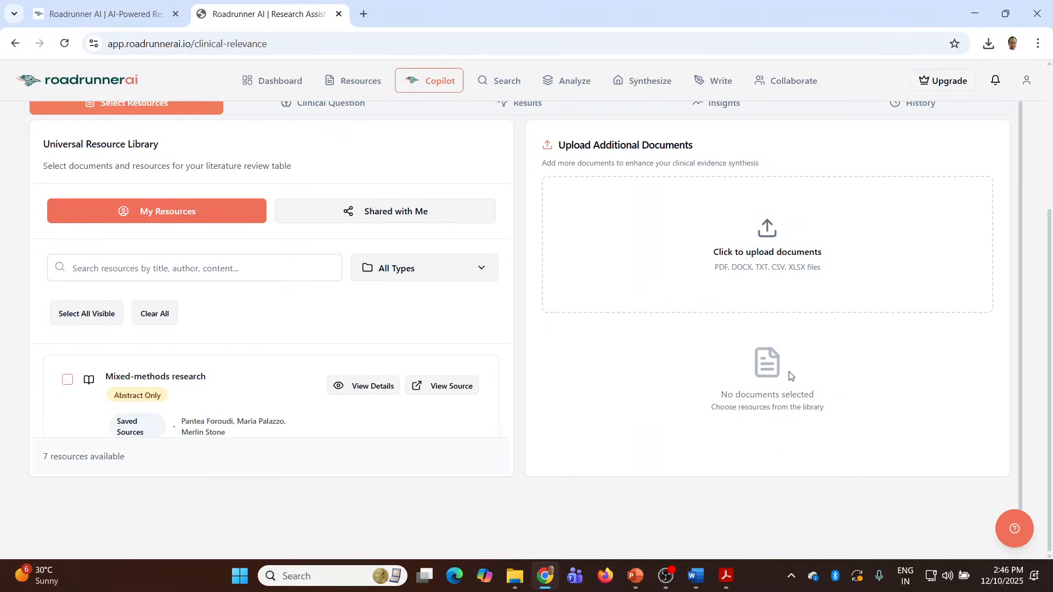
pyautogui.click(91, 314)
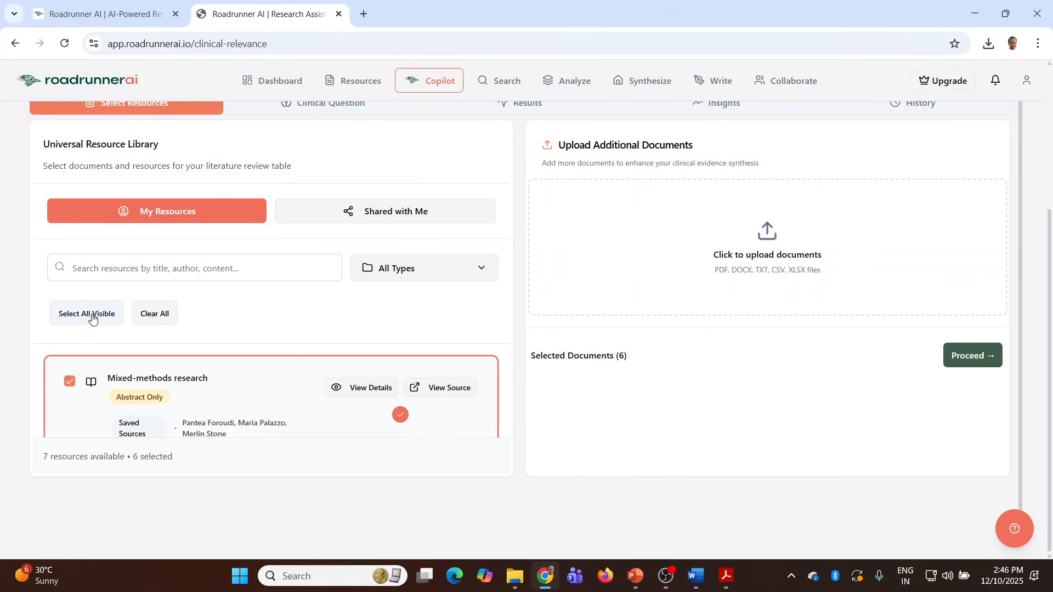
pyautogui.click(959, 359)
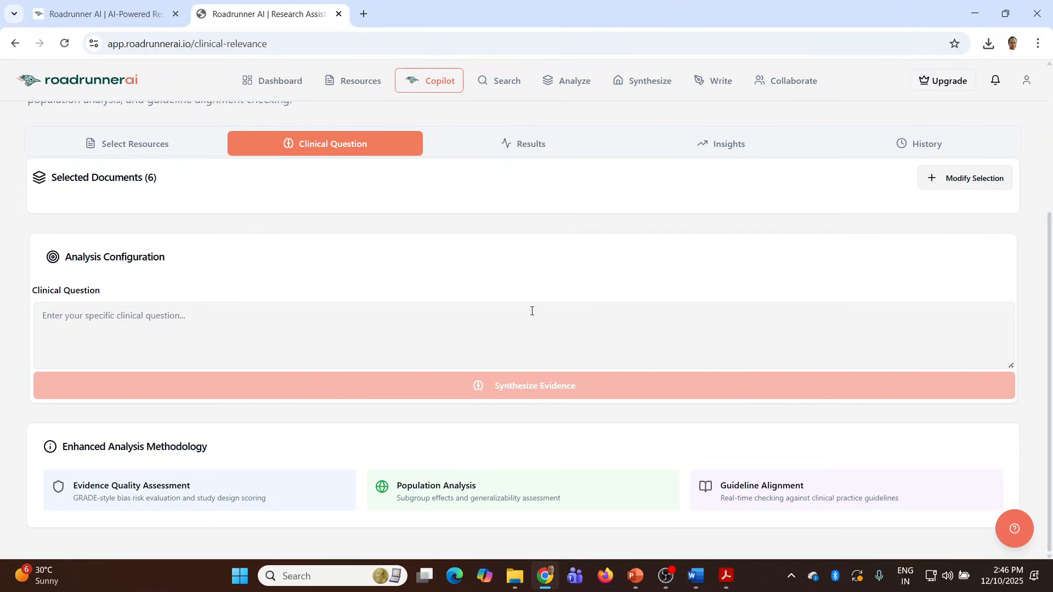
# Synthesize evidence for the clinical question "The effect of Epigenetic Modifications and Their Impact on β-Cell Dysfunction in Diabetes Mellitus".
pyautogui.click(86, 320)
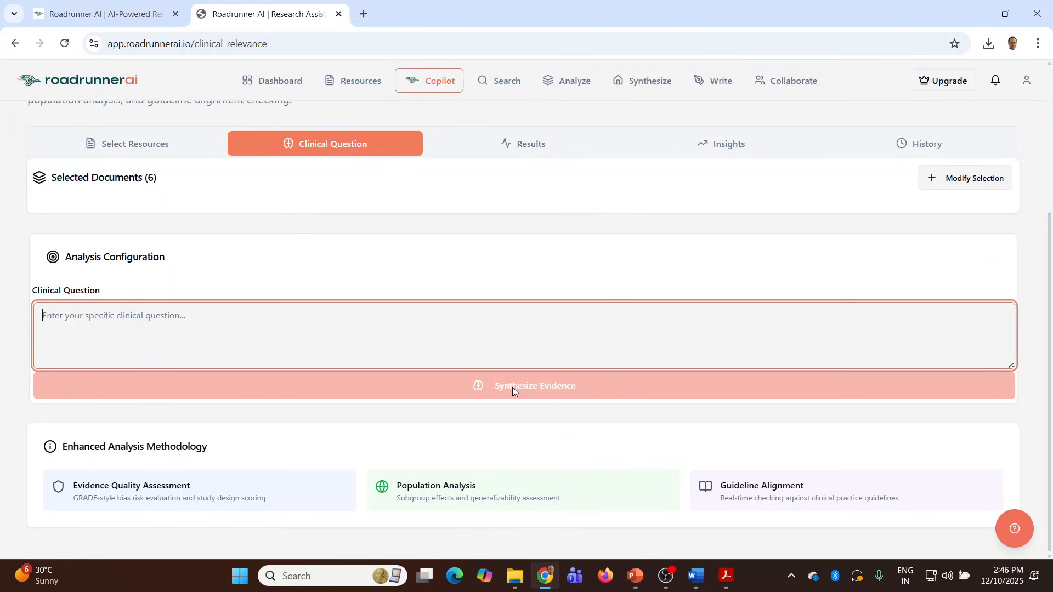
pyautogui.write('The effect of Epigenetic Modifications and Their Impact on β-Cell Dysfunction in Diabetes Mellitus')
pyautogui.hotkey('ctrl', '0')
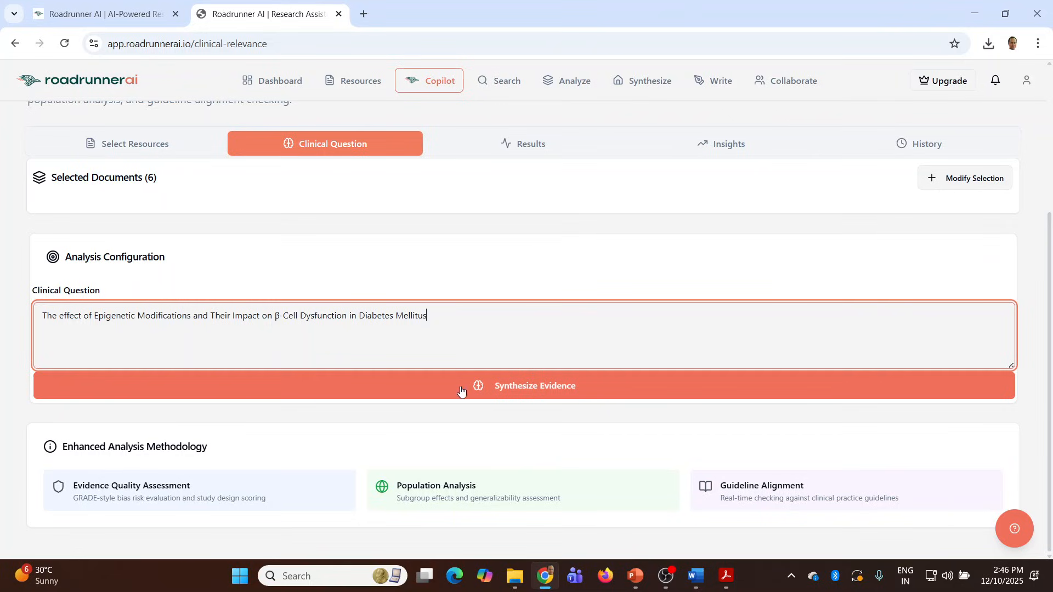
pyautogui.click(492, 392)
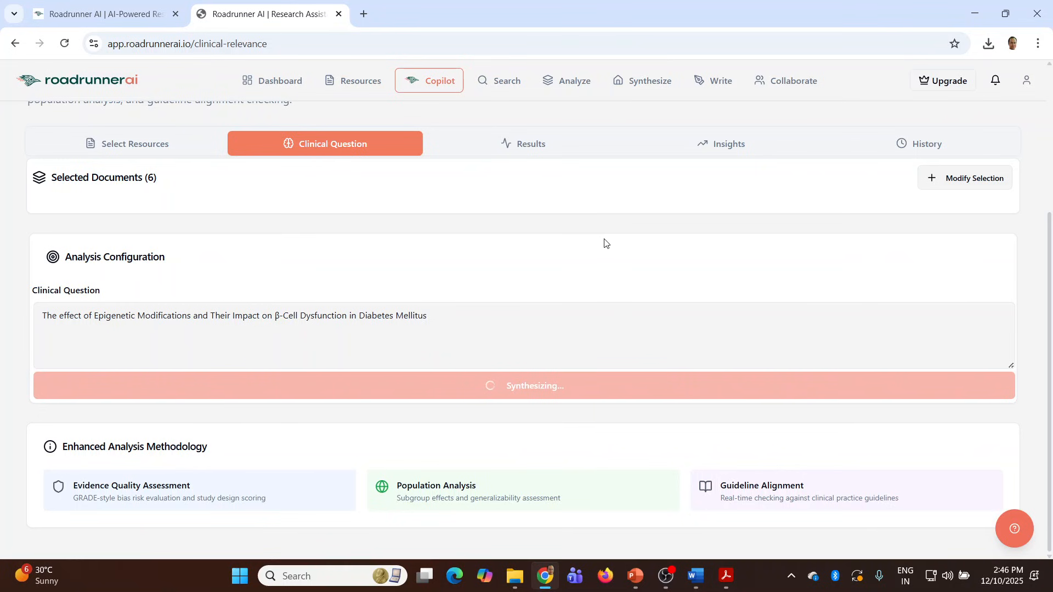
pyautogui.hotkey('ctrl', '0')
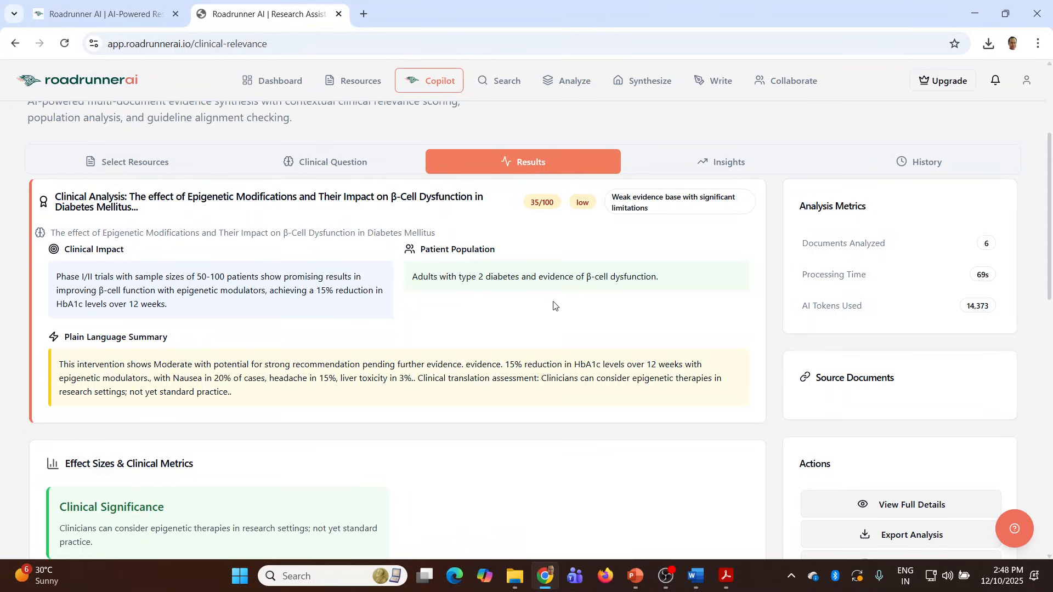
# Review the clinical analysis results, including safety profile and evidence consensus, and view the clinical insights and recommendations.
pyautogui.scroll(-1, 510, 347)
pyautogui.scroll(-2, 510, 348)
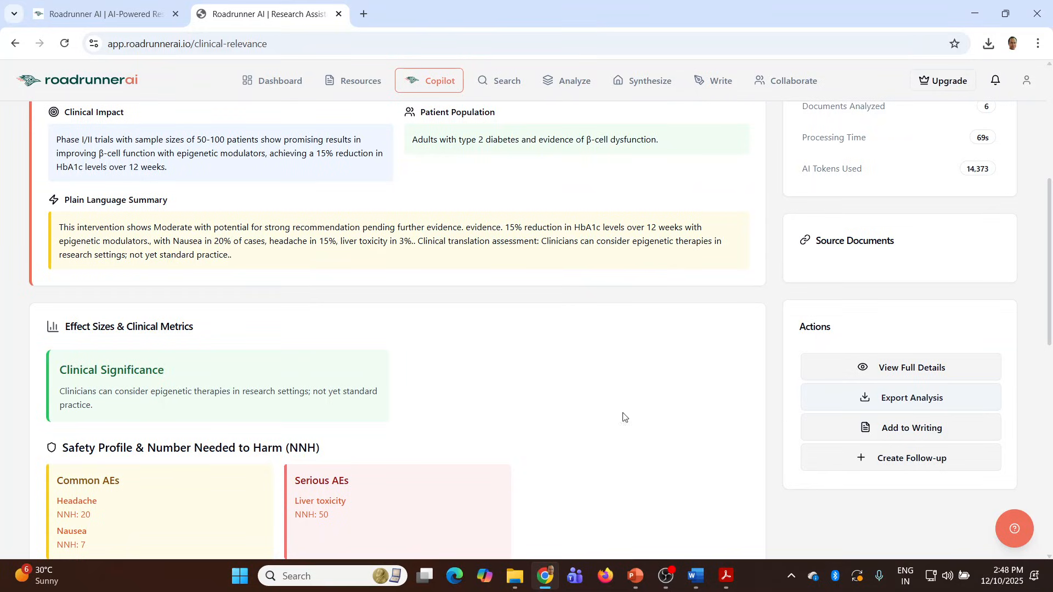
pyautogui.scroll(-5, 367, 384)
pyautogui.scroll(4, 367, 386)
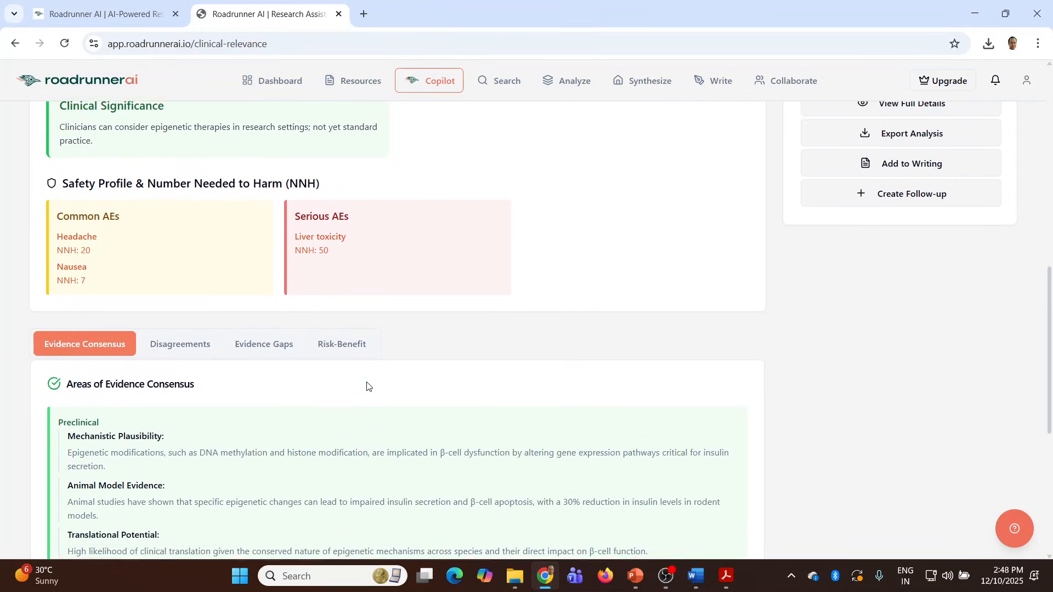
pyautogui.scroll(-5, 323, 427)
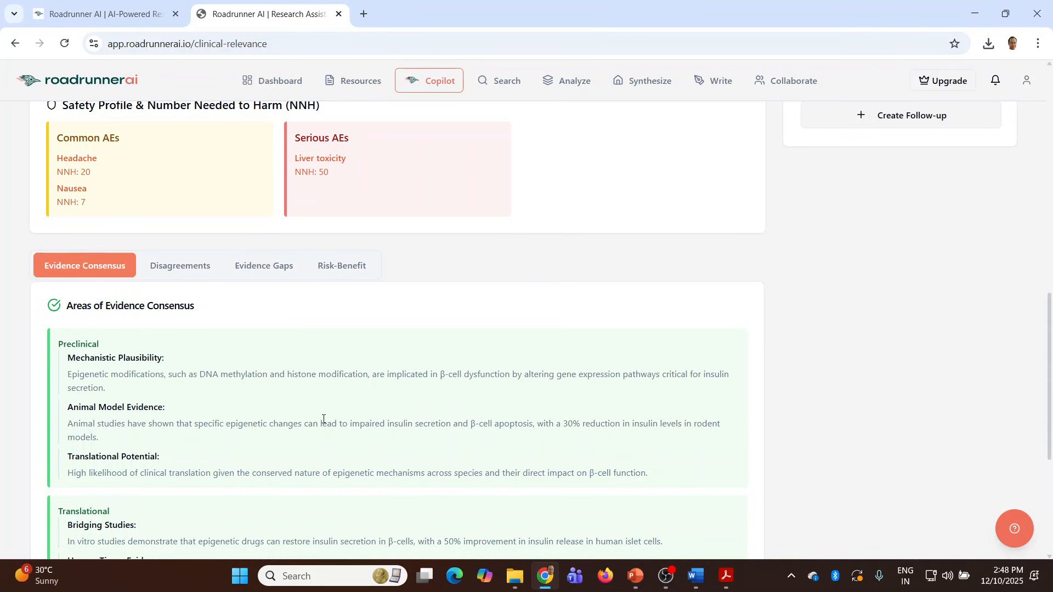
pyautogui.scroll(15, 323, 419)
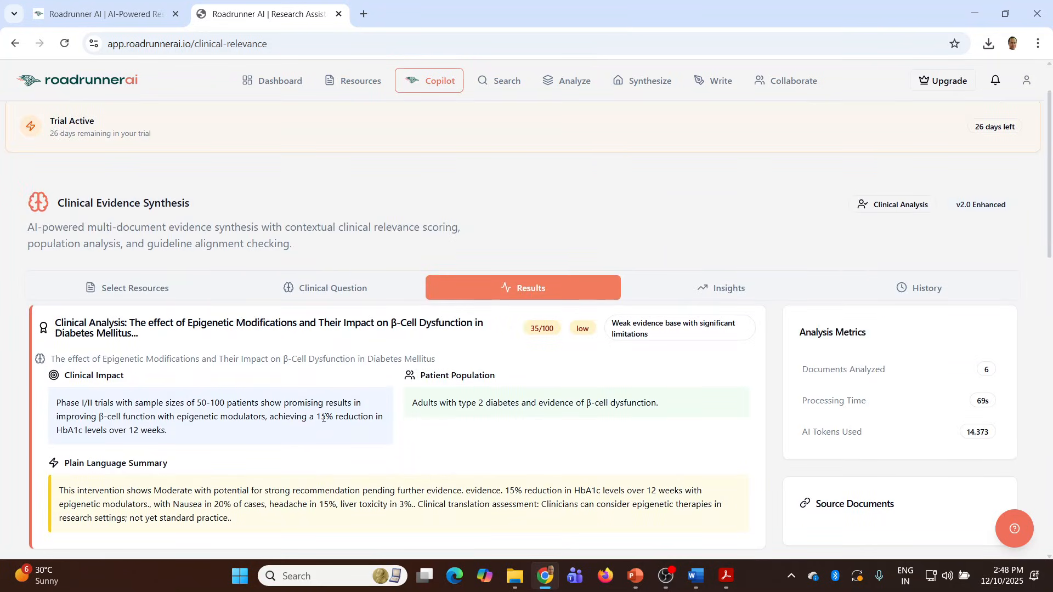
pyautogui.click(721, 295)
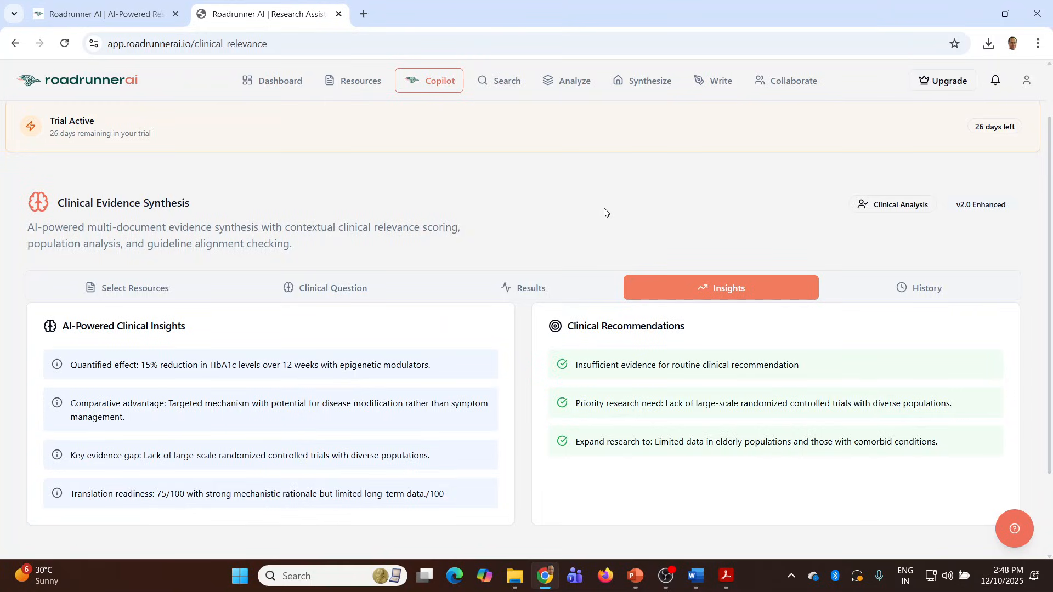
# Open the strategic research gaps tool, select all visible library resources and run the gap analysis on them.
pyautogui.click(574, 82)
pyautogui.click(336, 302)
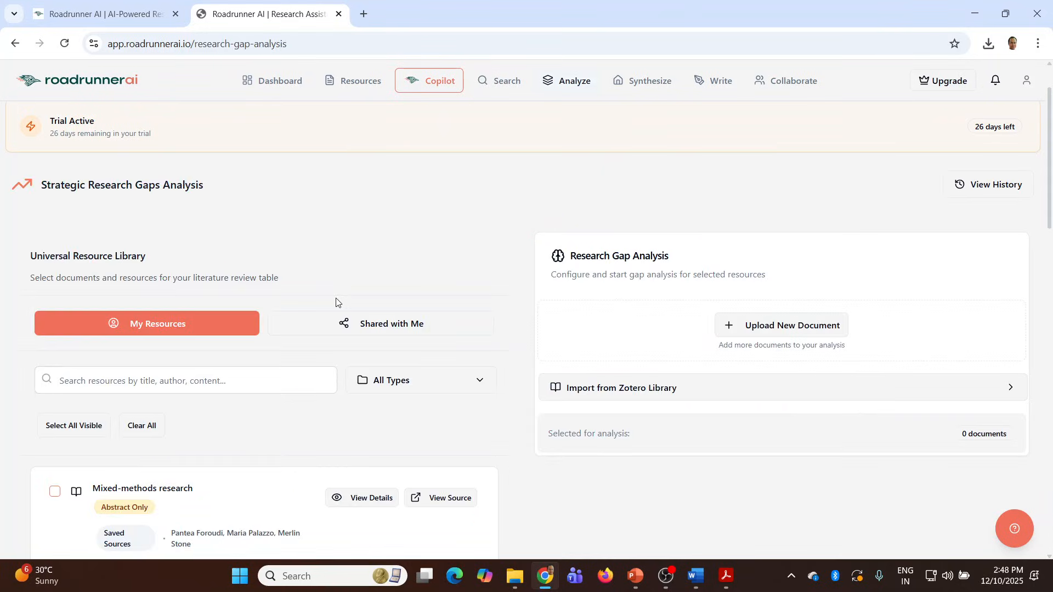
pyautogui.click(87, 429)
pyautogui.click(698, 479)
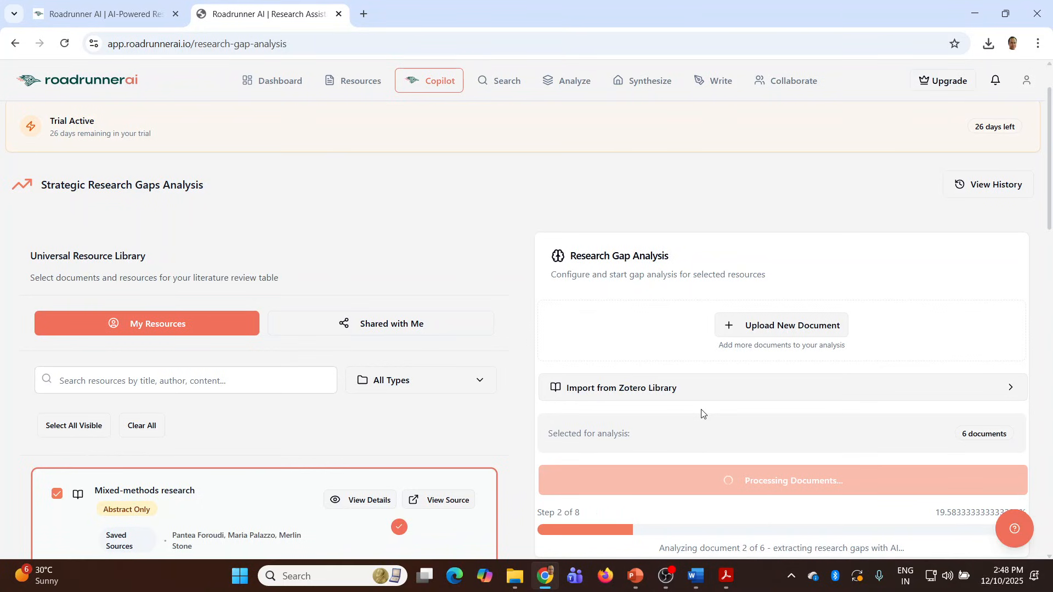
pyautogui.hotkey('ctrl', '0')
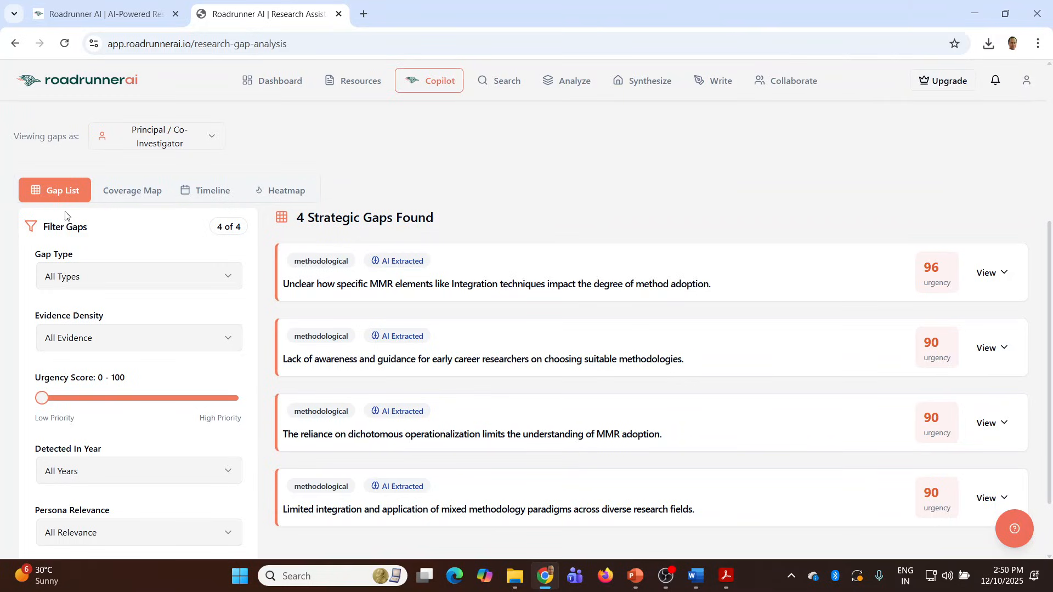
# Examine the knowledge coverage map of the gap analysis, checking the details of Topic 3426 and Topic 3421.
pyautogui.click(128, 192)
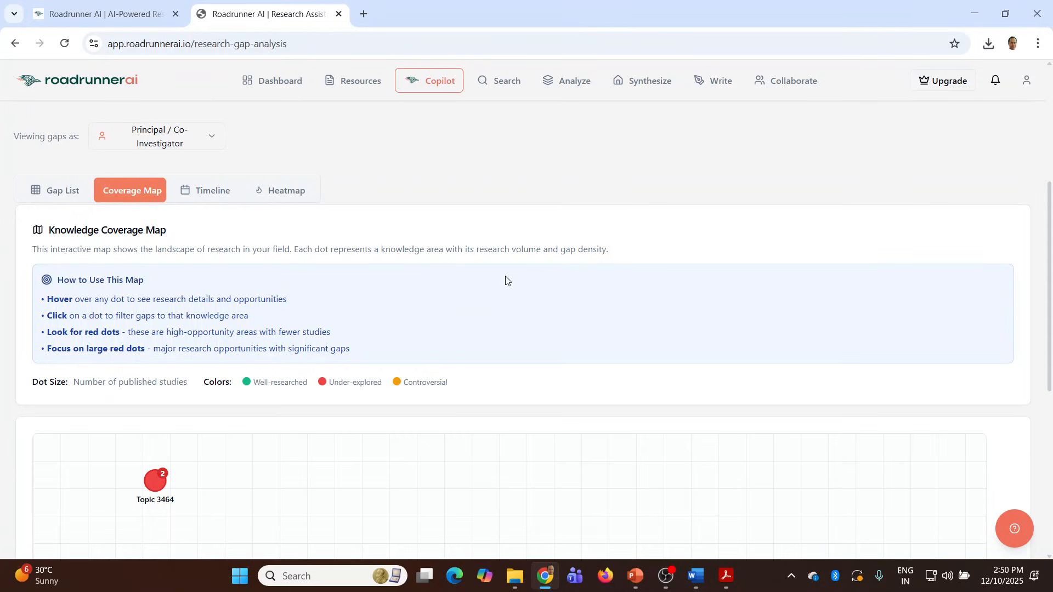
pyautogui.scroll(-4, 498, 303)
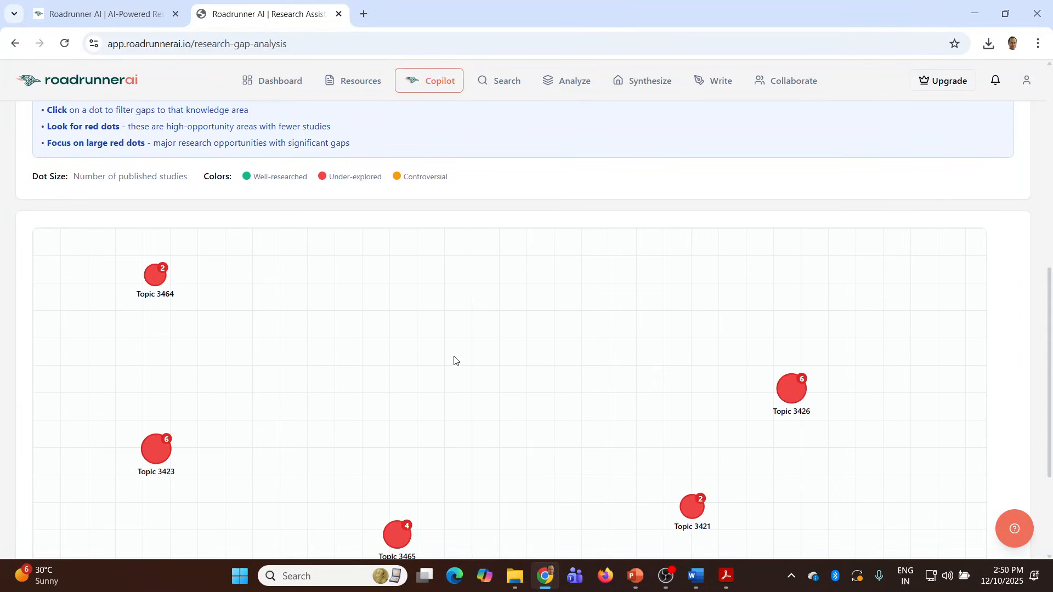
pyautogui.moveTo(796, 404)
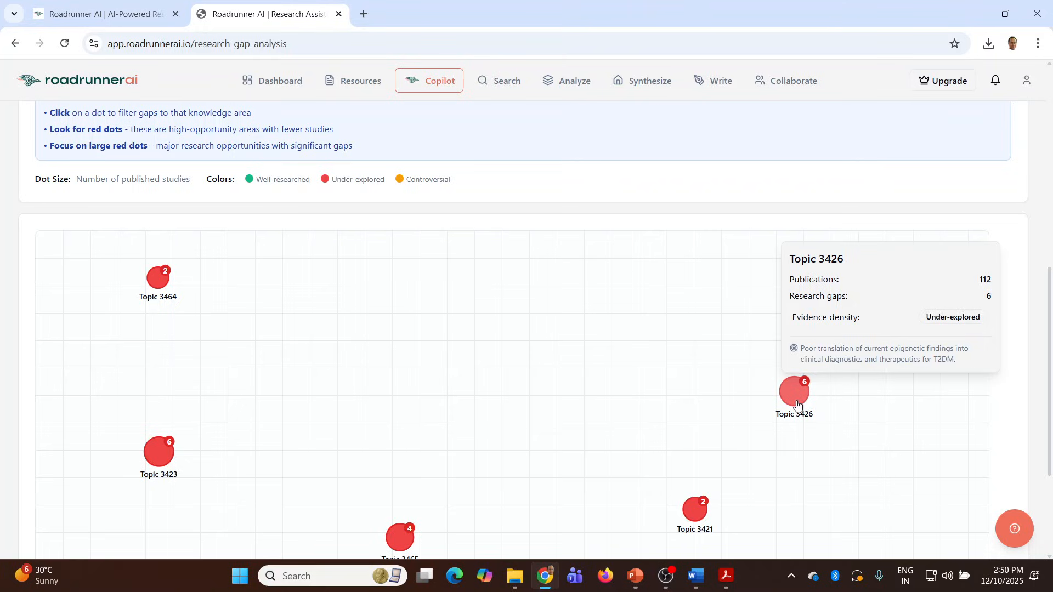
pyautogui.moveTo(696, 520)
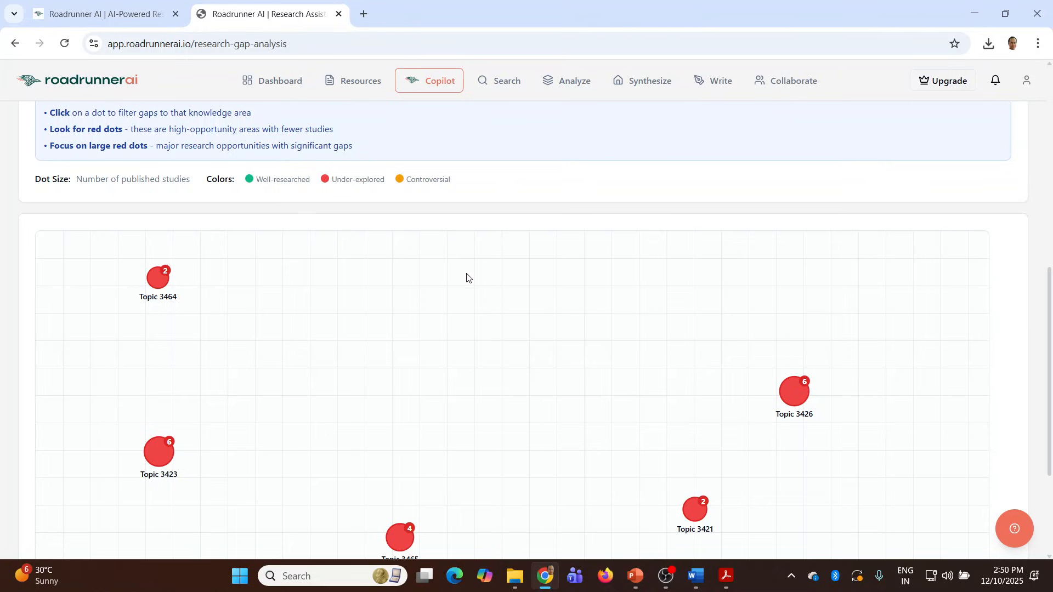
pyautogui.scroll(5, 465, 278)
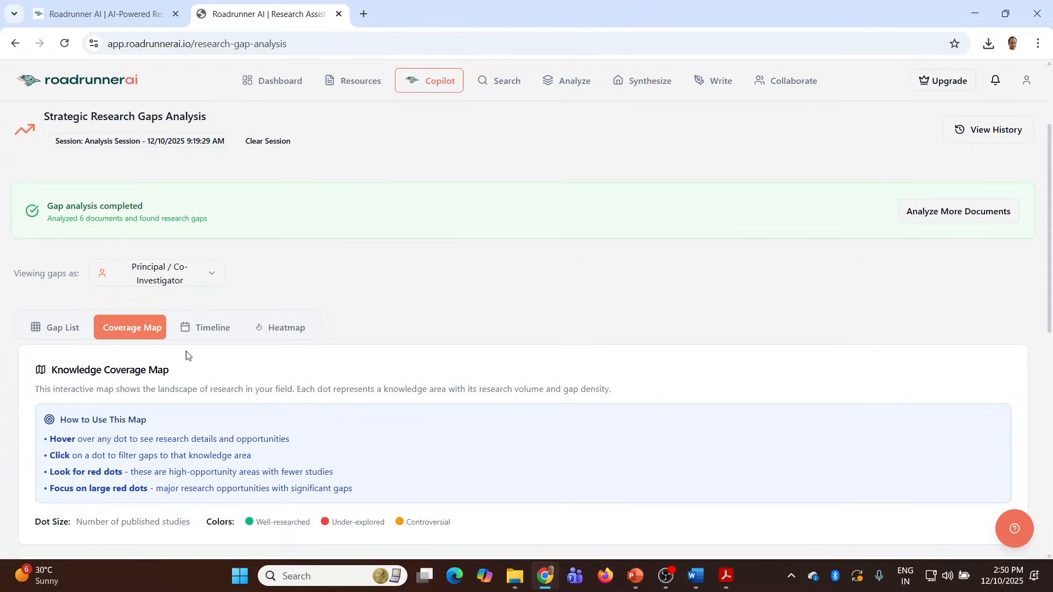
# View the gap timeline analysis and check the research gaps charted for 2025.
pyautogui.click(209, 327)
pyautogui.scroll(-2, 454, 315)
pyautogui.scroll(-1, 454, 316)
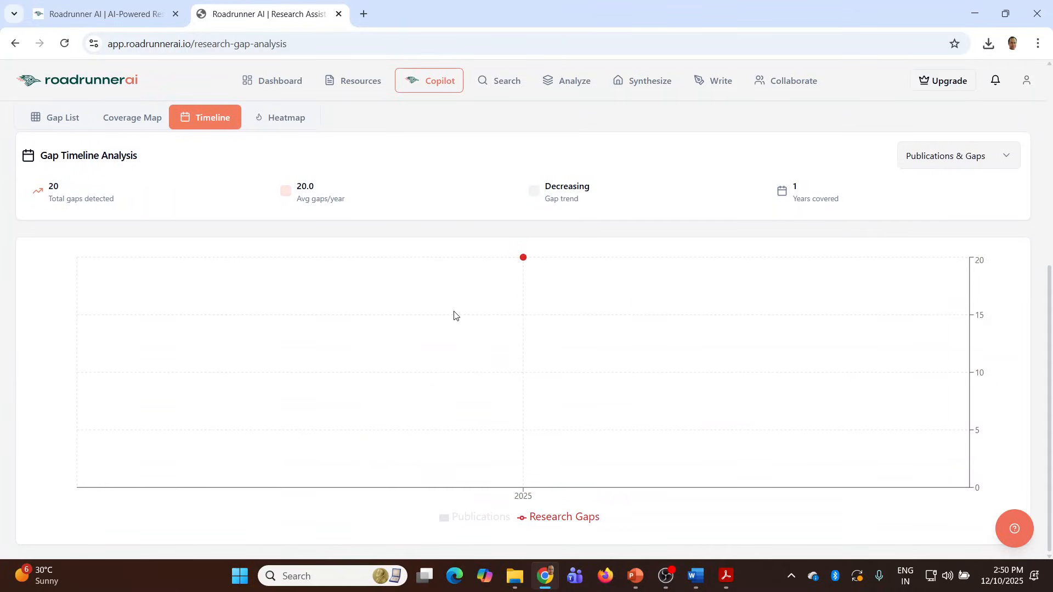
pyautogui.moveTo(462, 320)
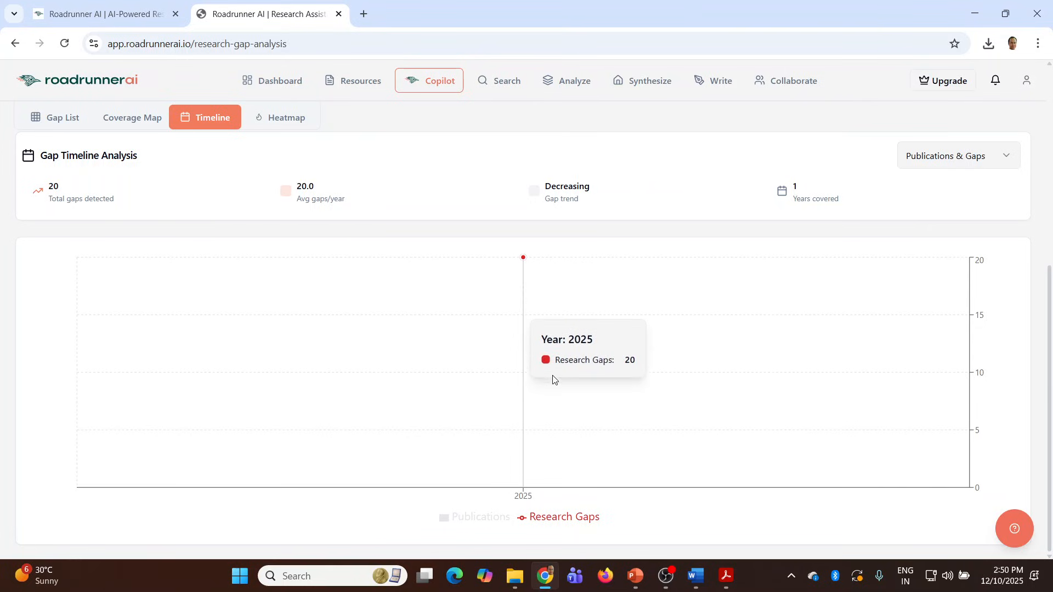
pyautogui.scroll(5, 340, 413)
pyautogui.scroll(-3, 318, 368)
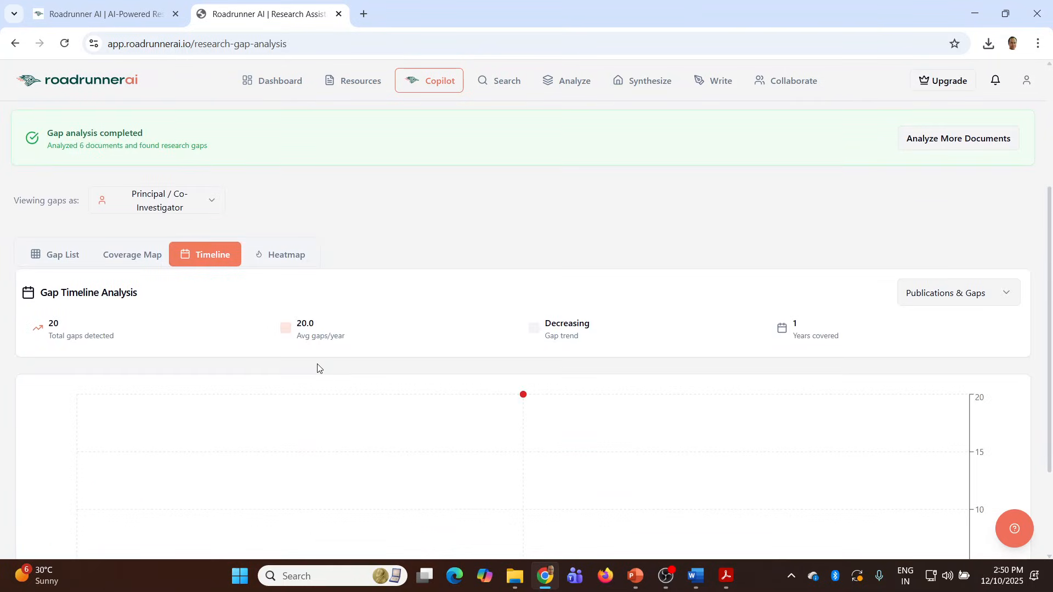
# Show the gap distribution heatmap, inspect the Method cell of Topic 3423 and select the Method gap cluster of Topic 3426.
pyautogui.click(285, 259)
pyautogui.scroll(-3, 428, 312)
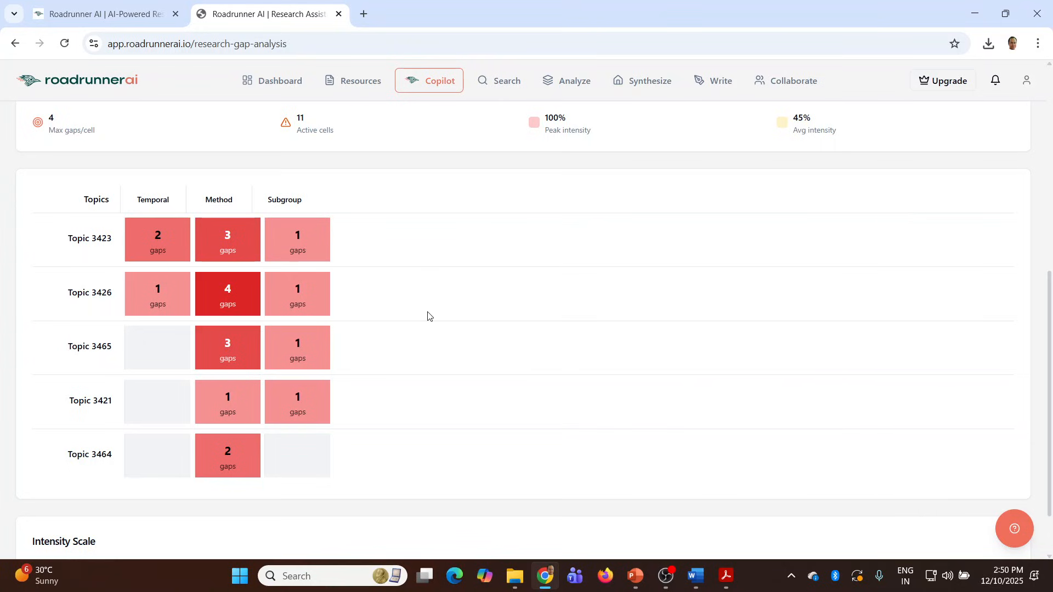
pyautogui.moveTo(230, 248)
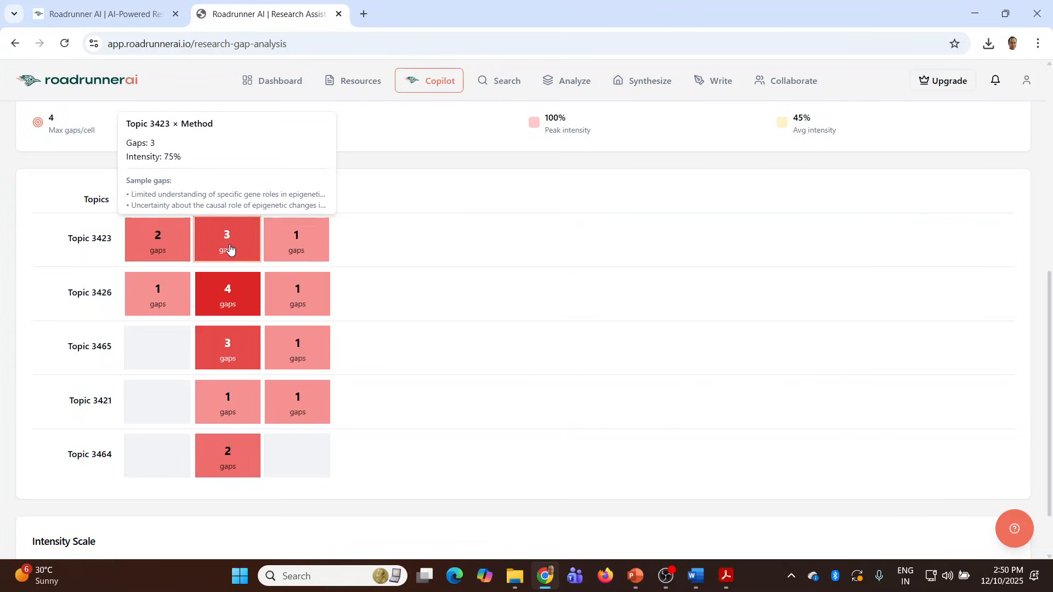
pyautogui.moveTo(227, 298)
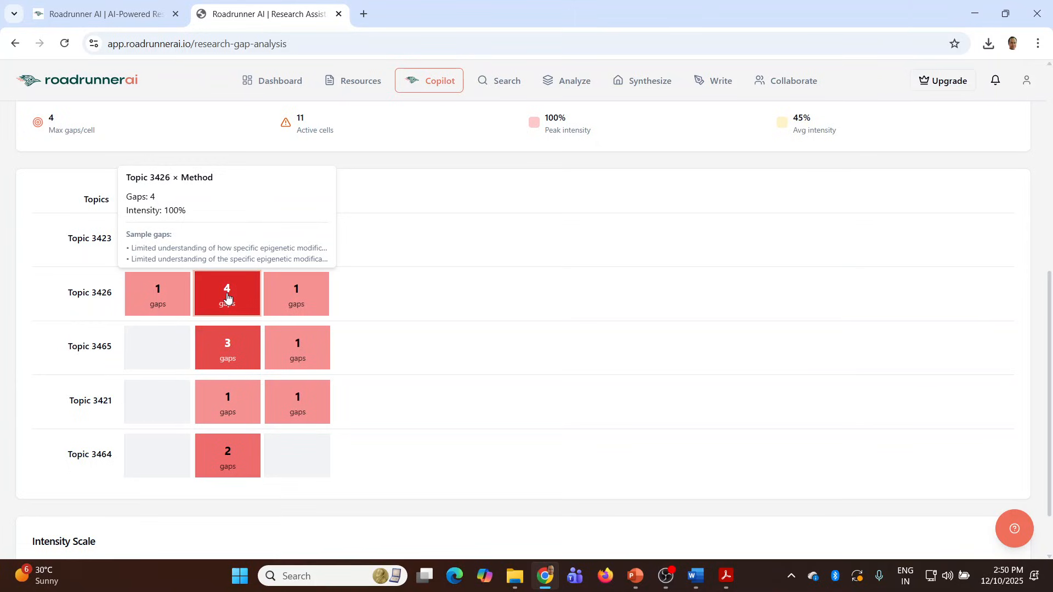
pyautogui.click(227, 298)
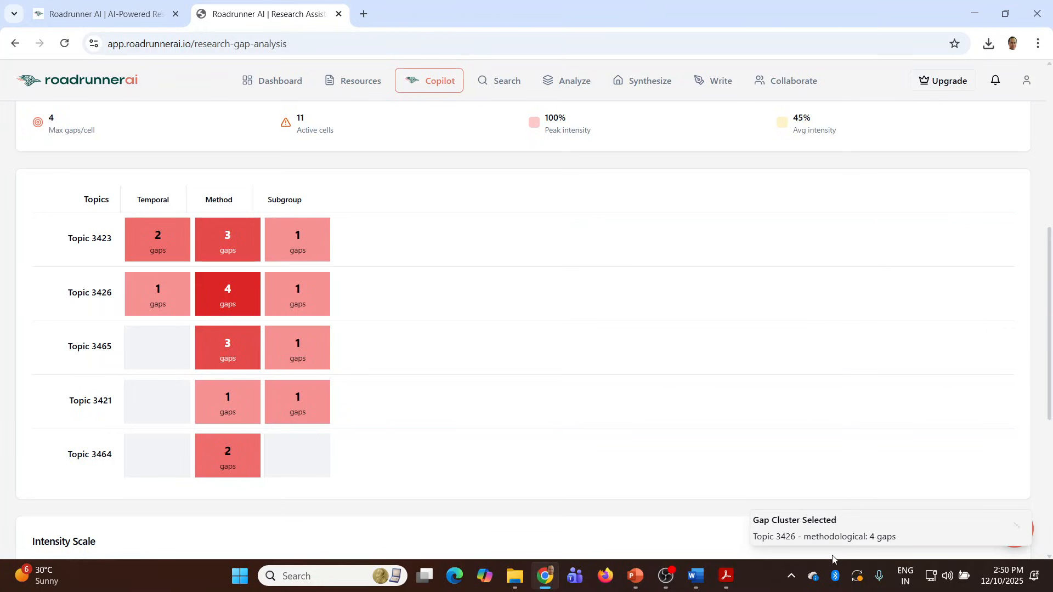
pyautogui.scroll(6, 758, 378)
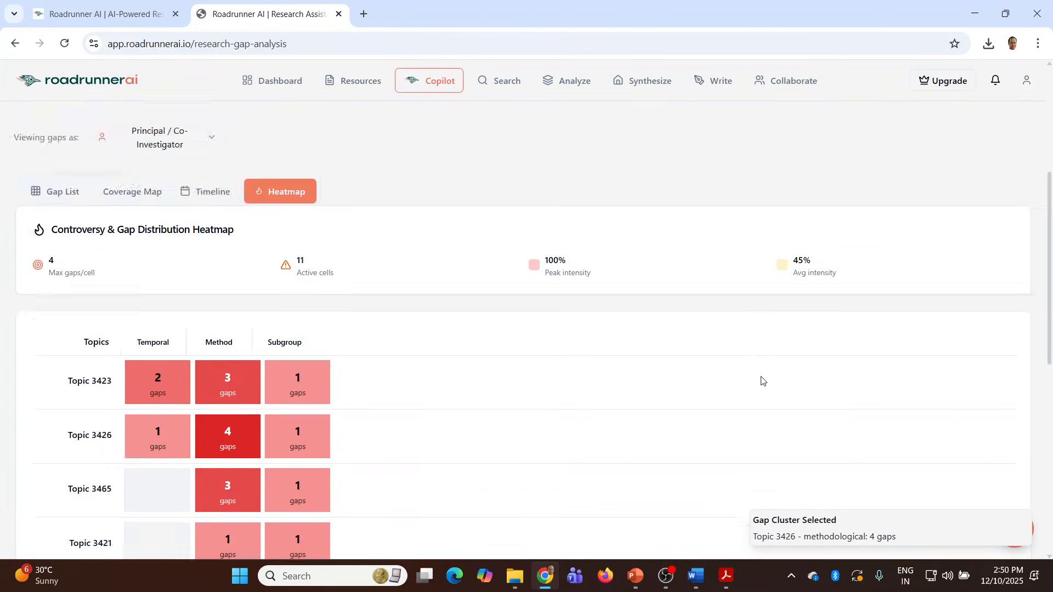
# Open the Extract high-impact citations tool from the analysis tools and check its available data sources.
pyautogui.click(566, 87)
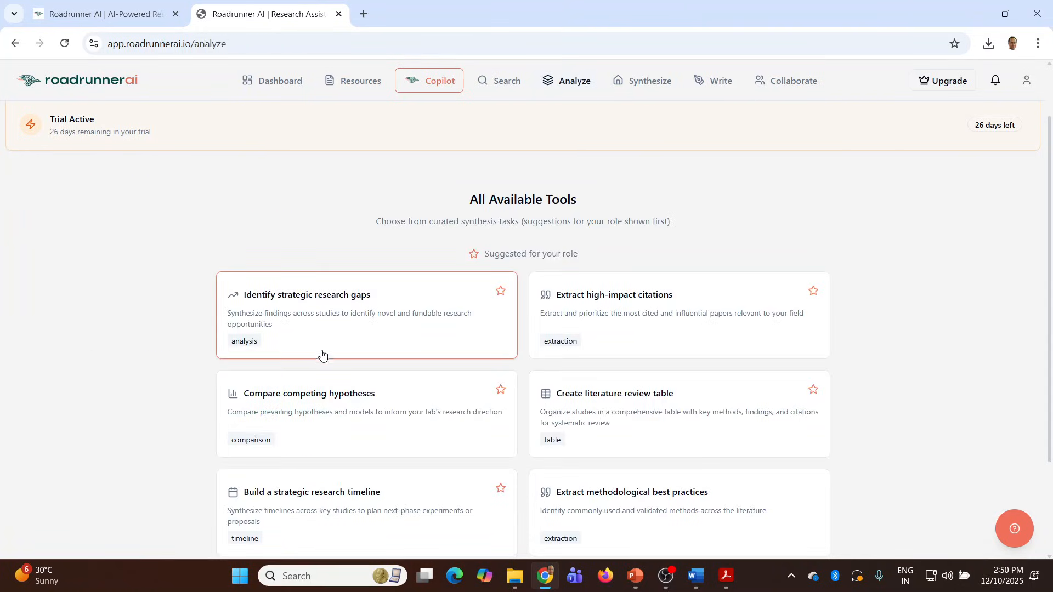
pyautogui.scroll(-3, 346, 435)
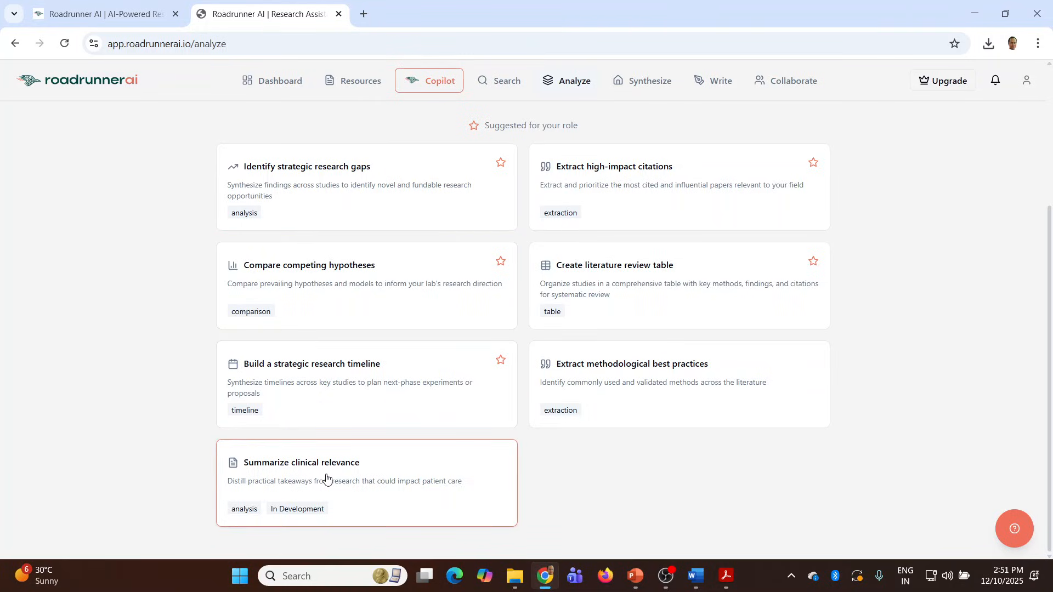
pyautogui.click(628, 188)
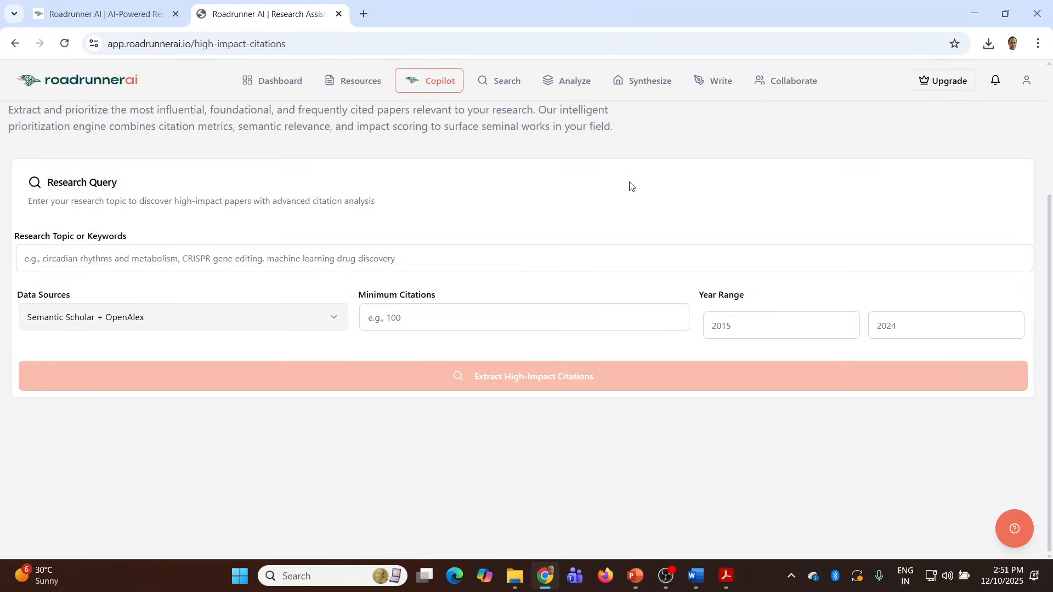
pyautogui.click(336, 323)
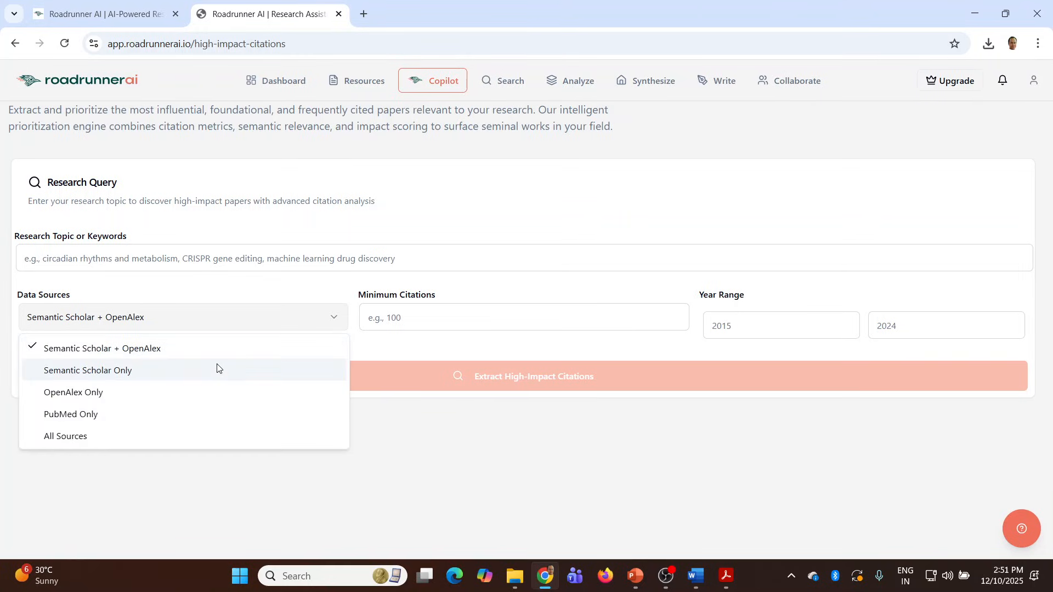
pyautogui.click(318, 292)
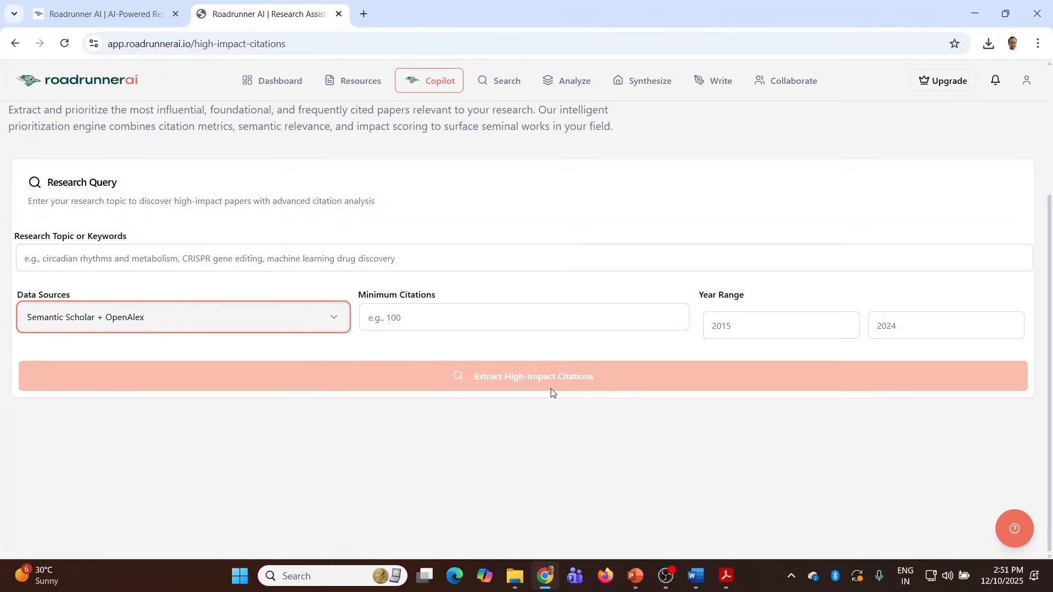
# Enter diabetes as the research topic and set the data source to Semantic Scholar Only.
pyautogui.click(69, 261)
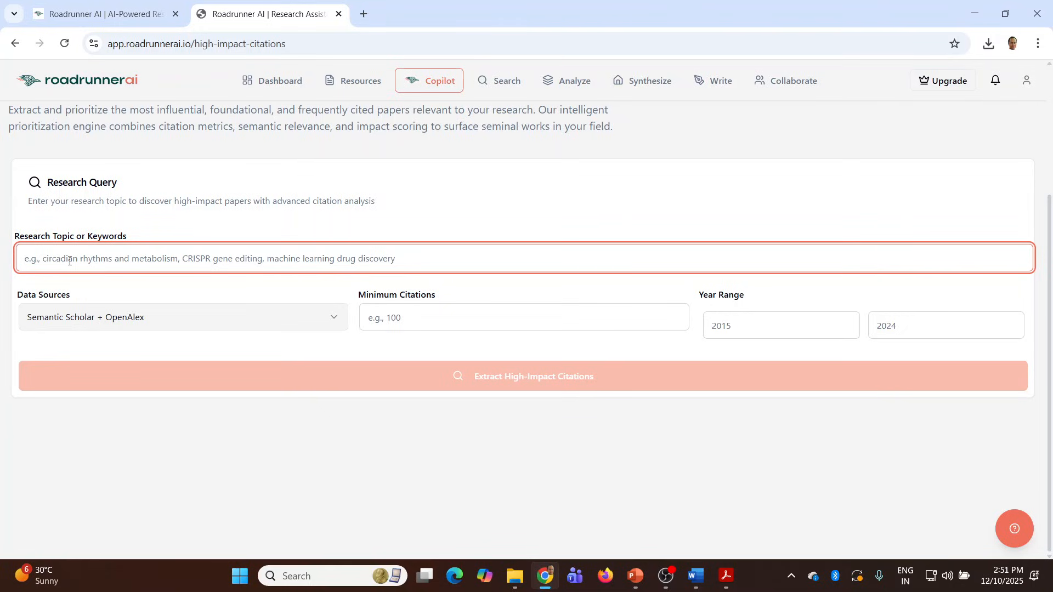
pyautogui.write('diabetes')
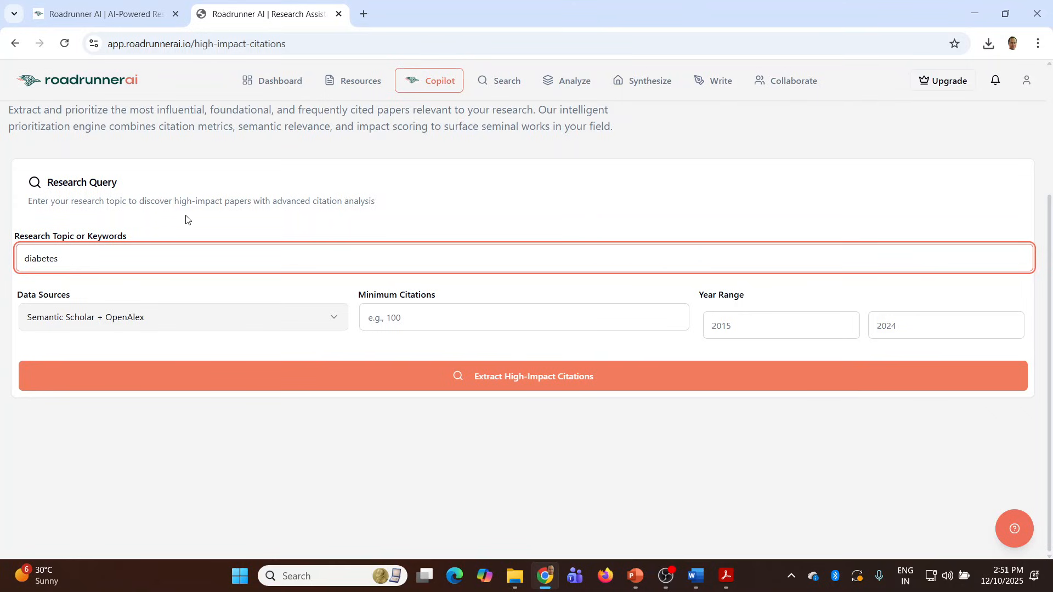
pyautogui.click(334, 321)
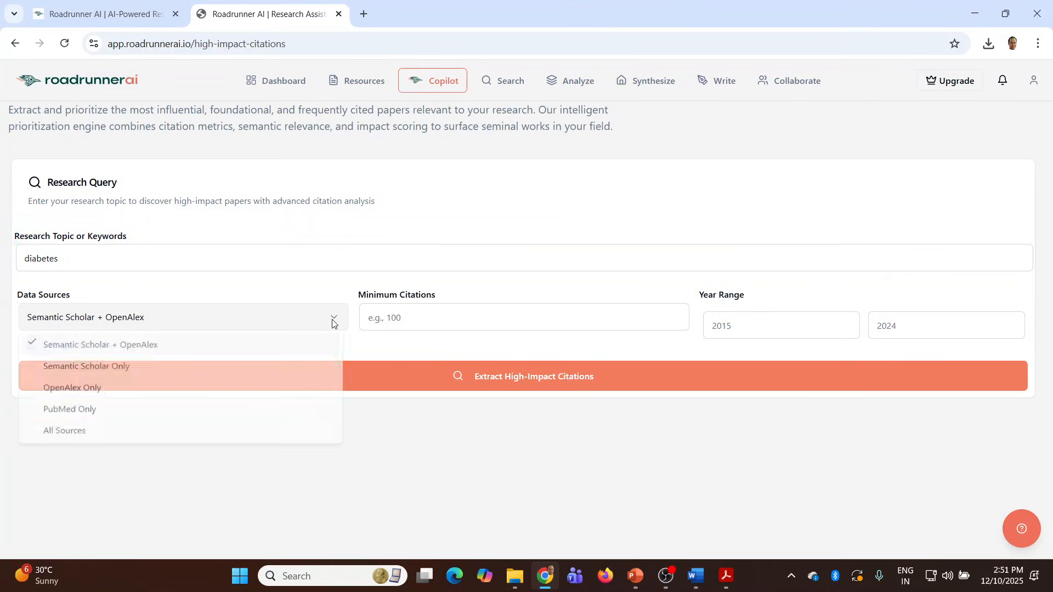
pyautogui.click(171, 373)
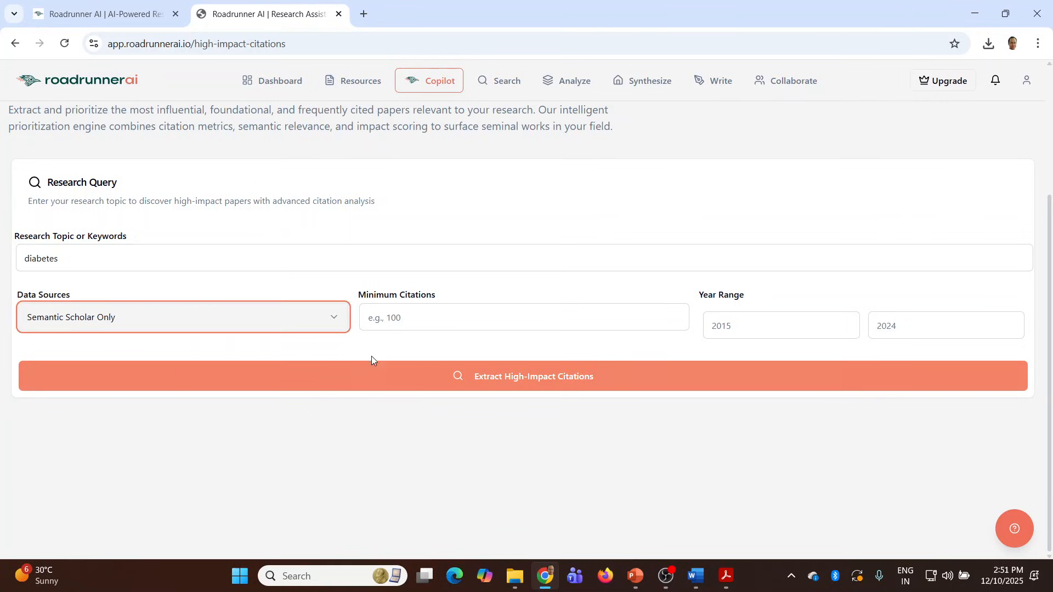
# Require at least 10 citations, limit the years to 2016 through 2024, and extract the high-impact citations.
pyautogui.click(411, 322)
pyautogui.write('1')
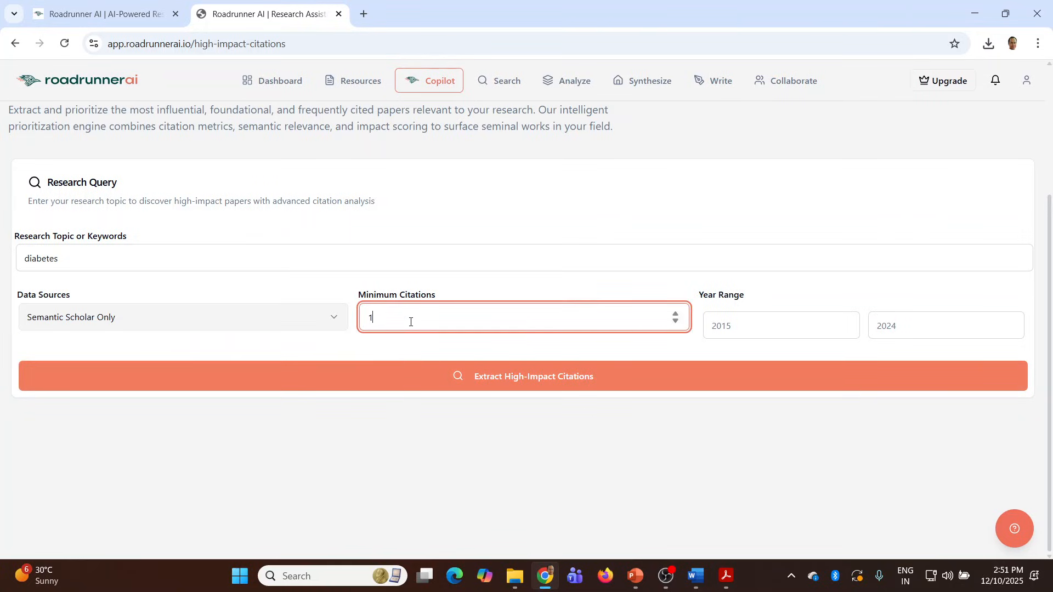
pyautogui.write('0')
pyautogui.click(745, 329)
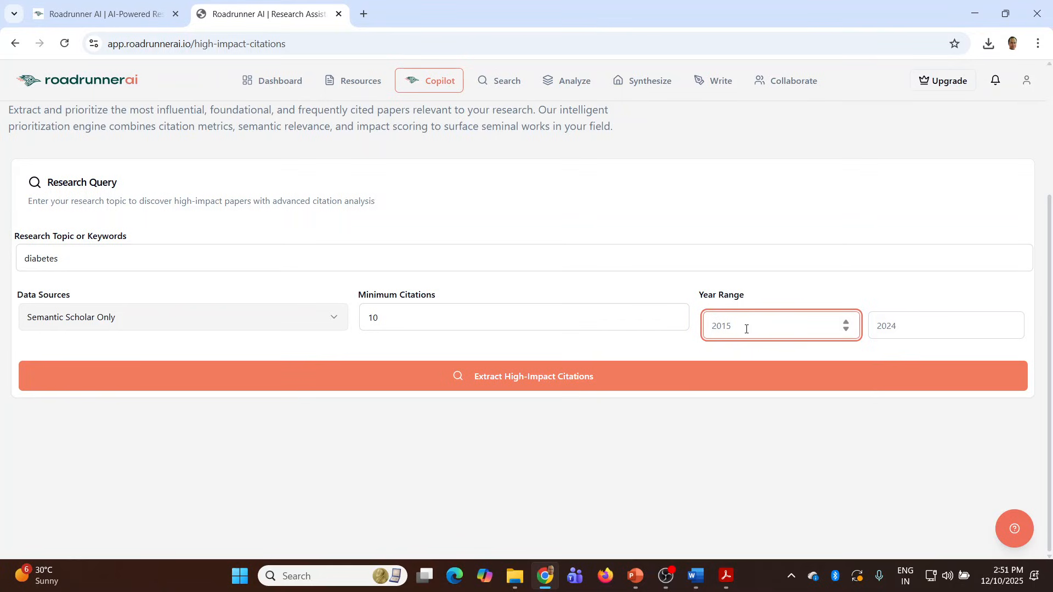
pyautogui.write('2016')
pyautogui.click(886, 328)
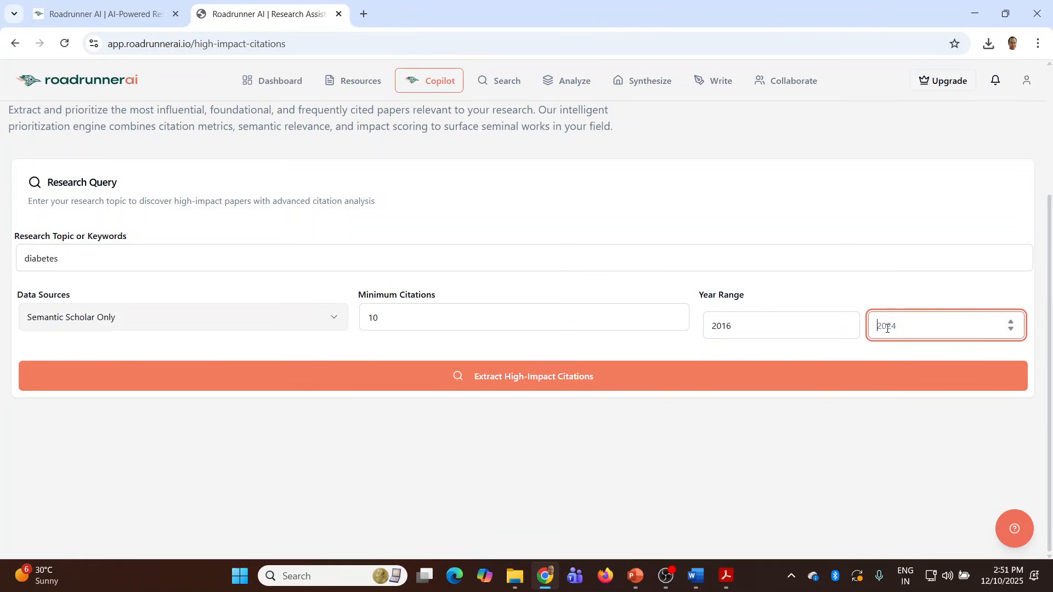
pyautogui.write('2024')
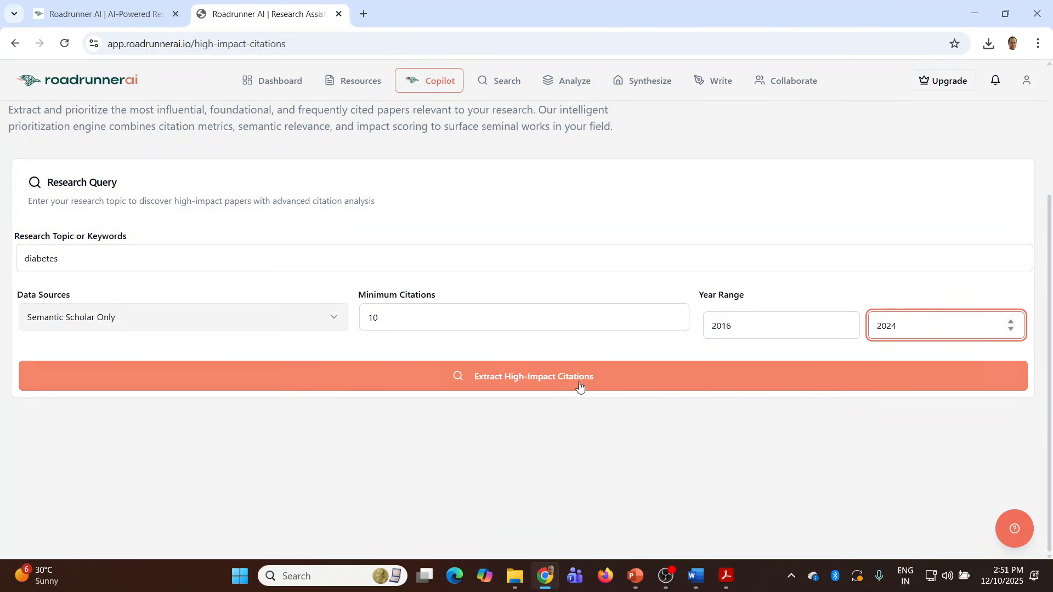
pyautogui.click(544, 378)
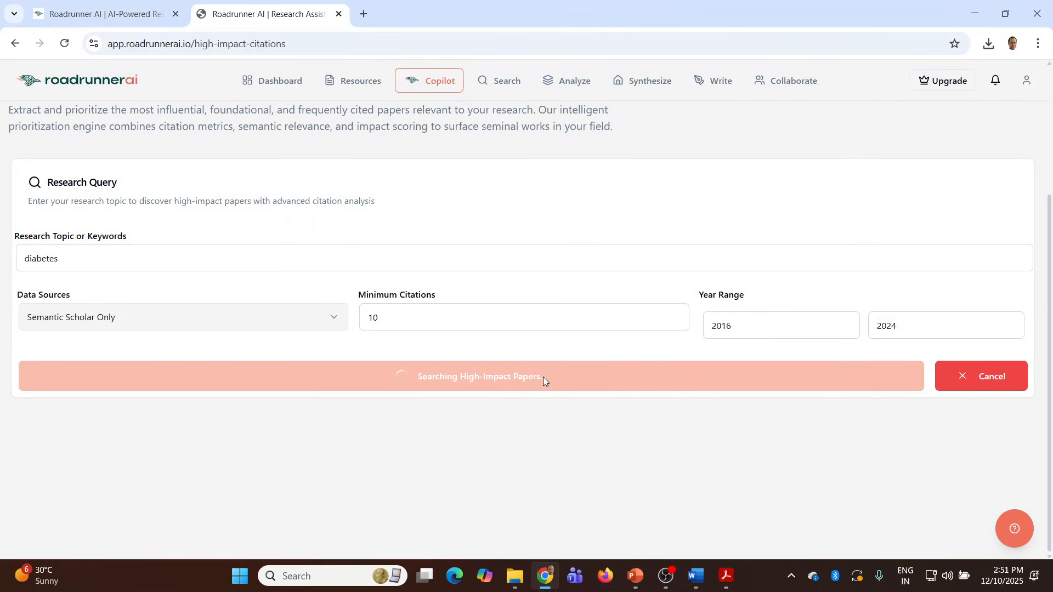
# Review the extracted diabetes papers, including their citations, velocity, AI relevance and key insights.
pyautogui.hotkey('ctrl', '0')
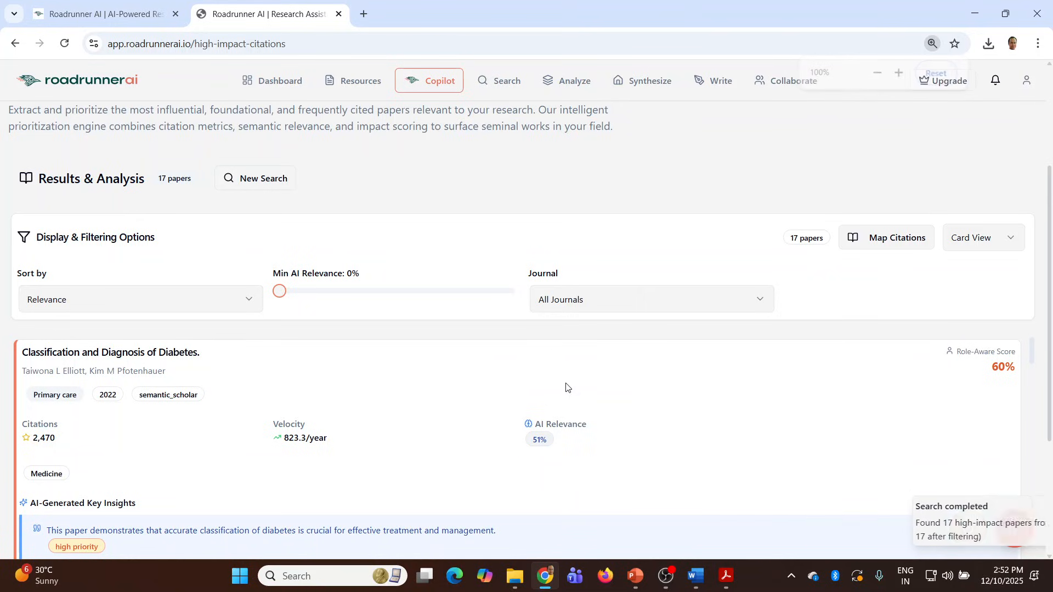
pyautogui.scroll(-4, 566, 387)
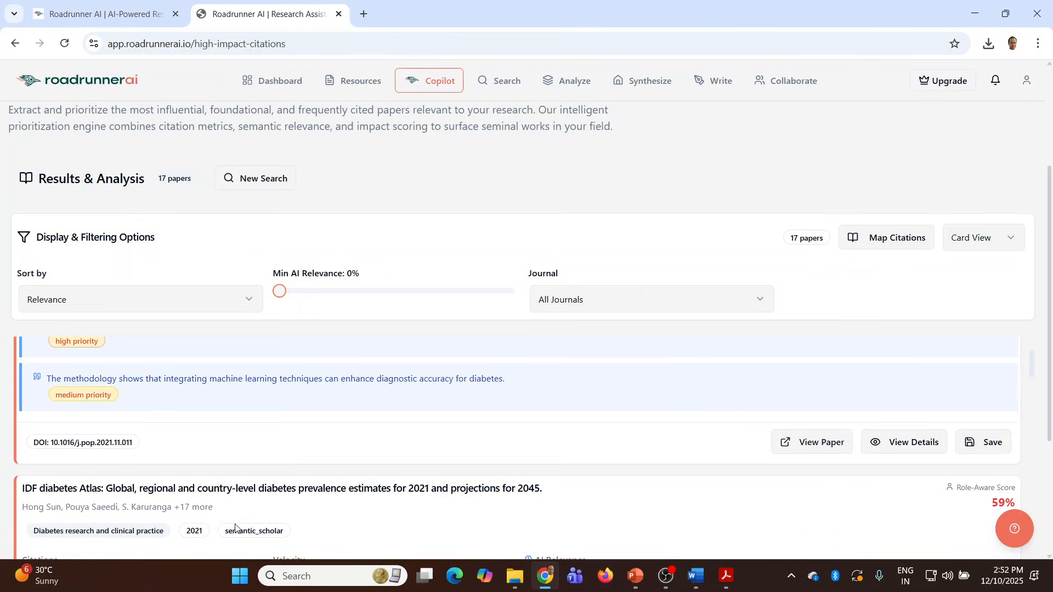
pyautogui.moveTo(1048, 392); pyautogui.dragTo(1051, 504)
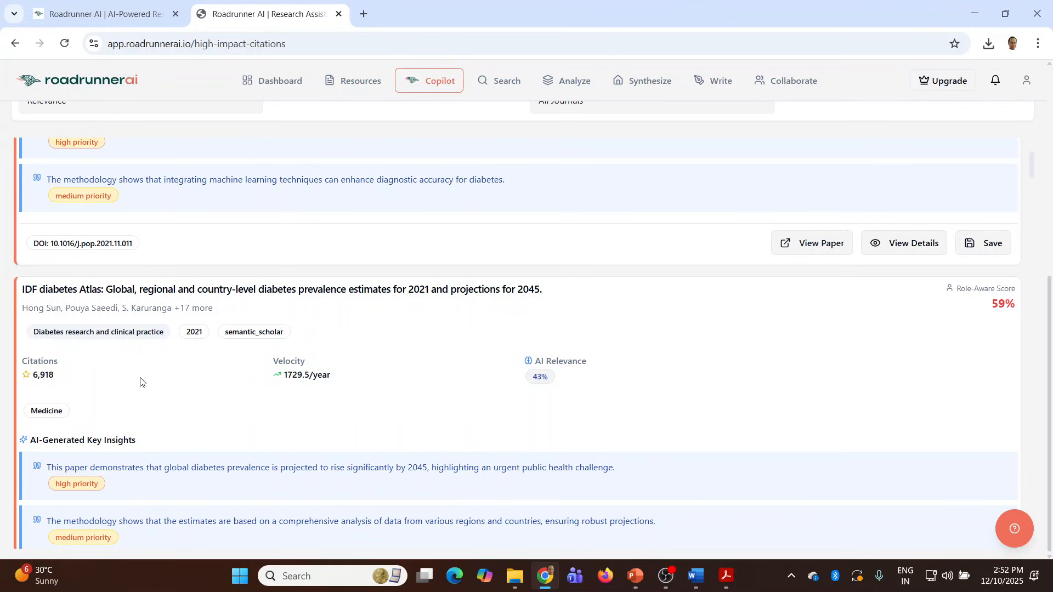
pyautogui.scroll(10, 492, 364)
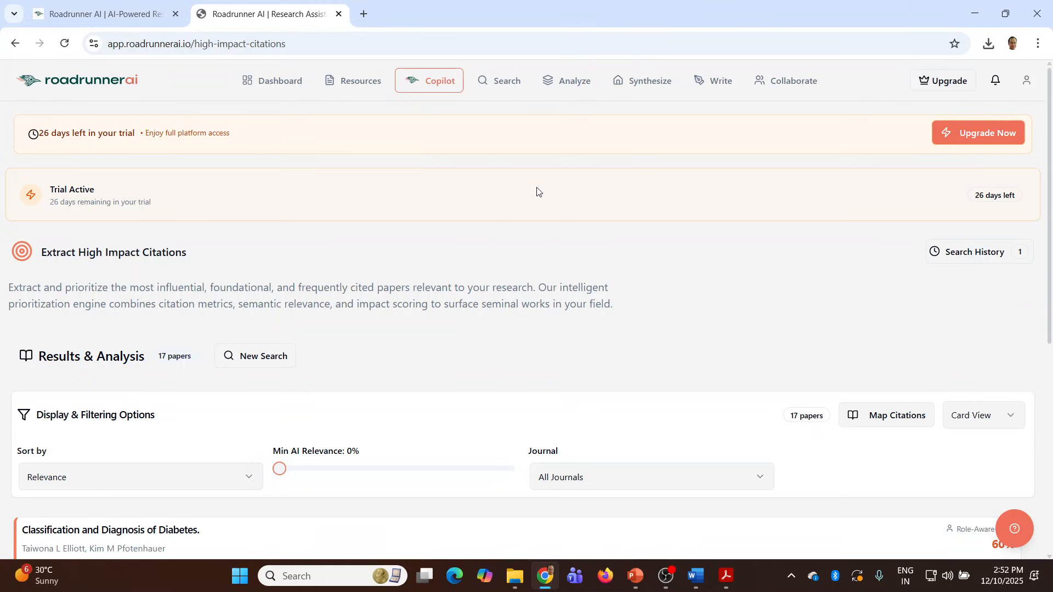
# Open the Create literature review table tool, select all visible library resources and generate the table.
pyautogui.click(572, 86)
pyautogui.scroll(-3, 685, 329)
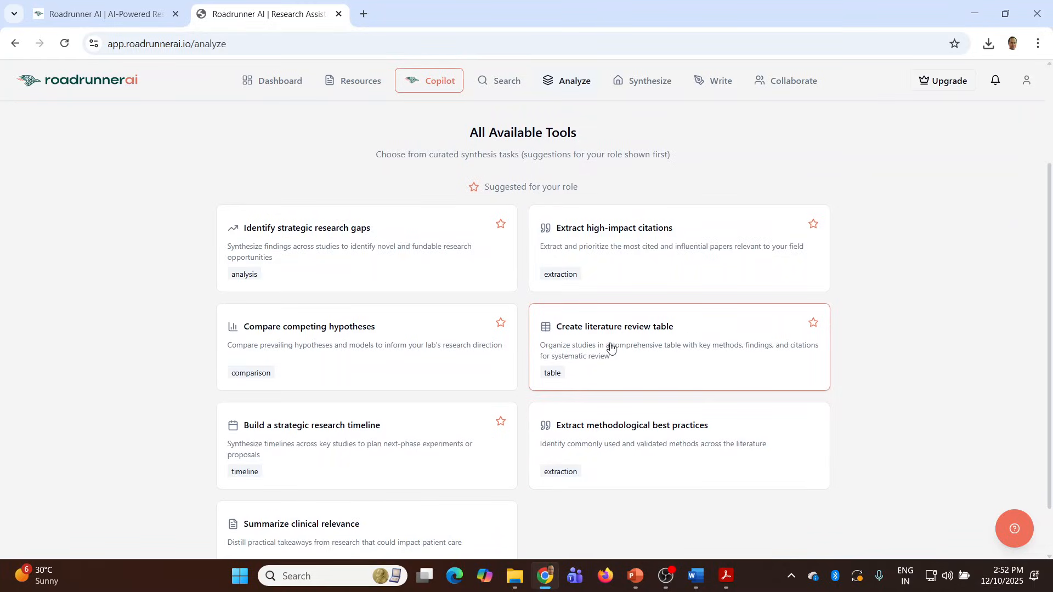
pyautogui.click(609, 336)
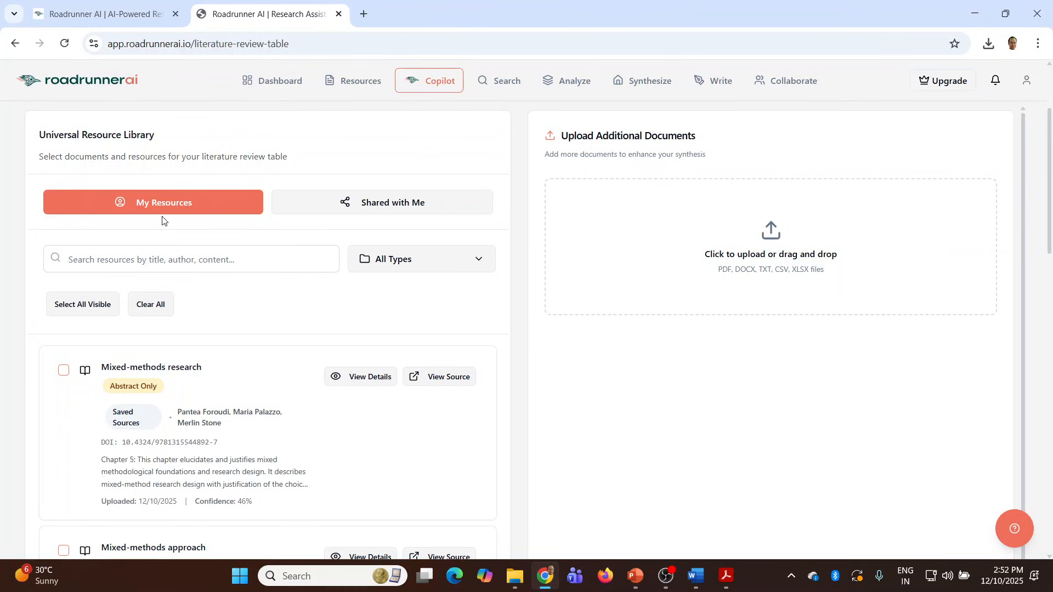
pyautogui.click(77, 312)
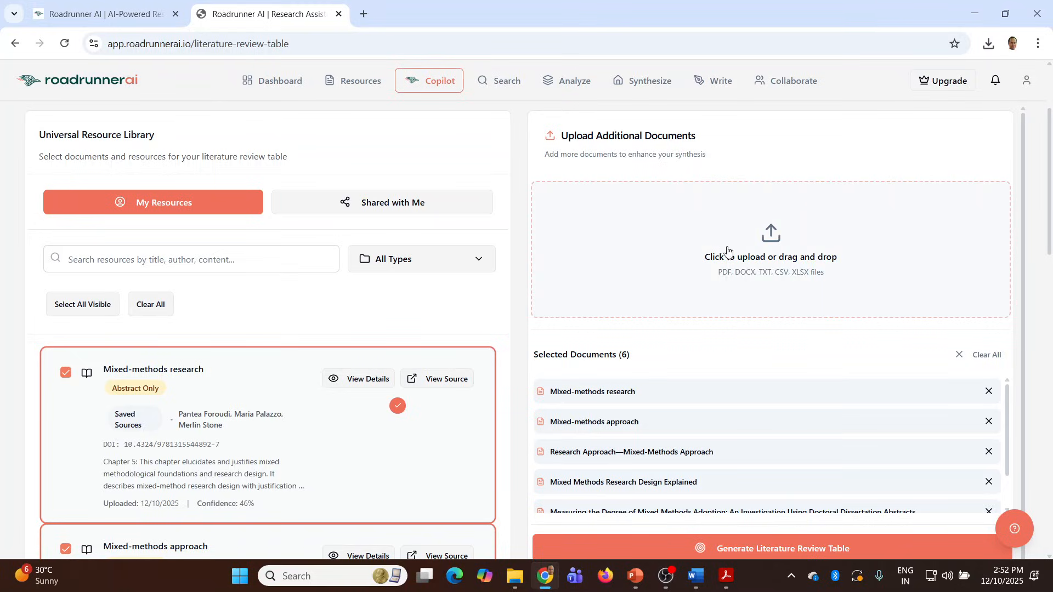
pyautogui.scroll(-1, 806, 329)
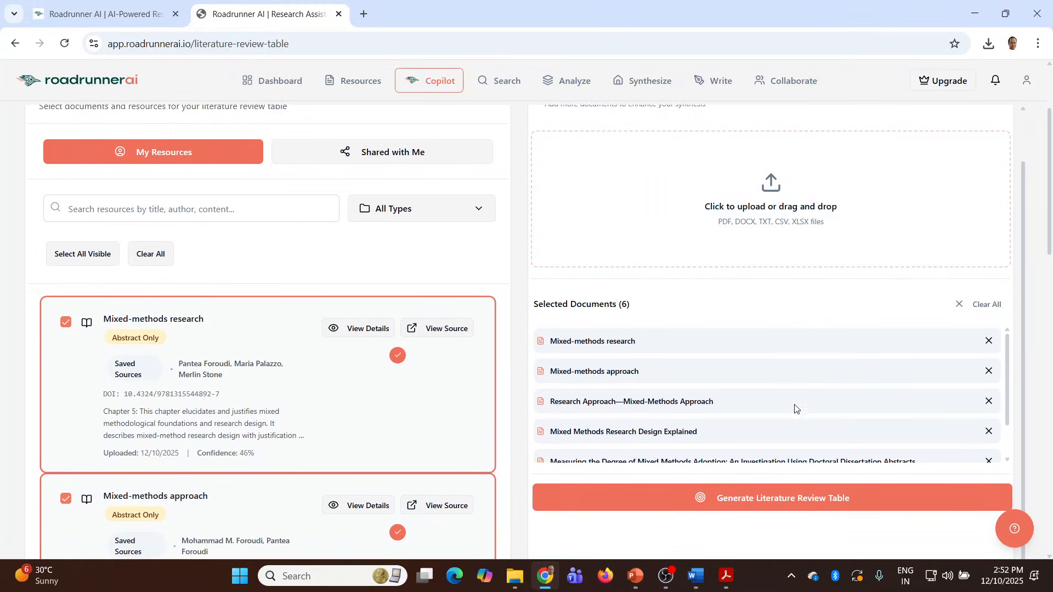
pyautogui.click(756, 503)
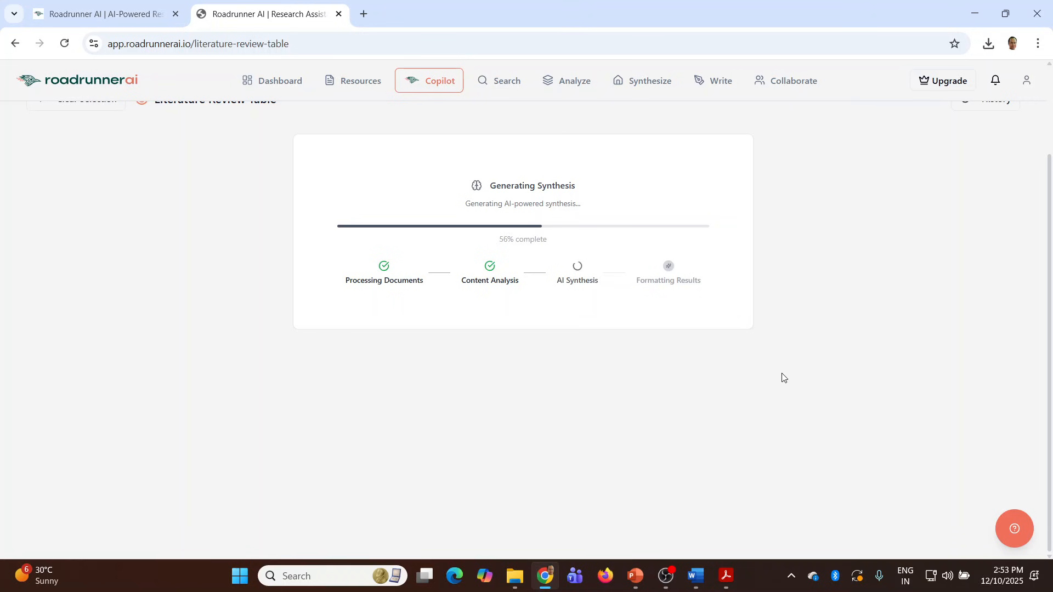
# Check the export options of the literature review table and activate the assistant's request field.
pyautogui.hotkey('ctrl', '-')
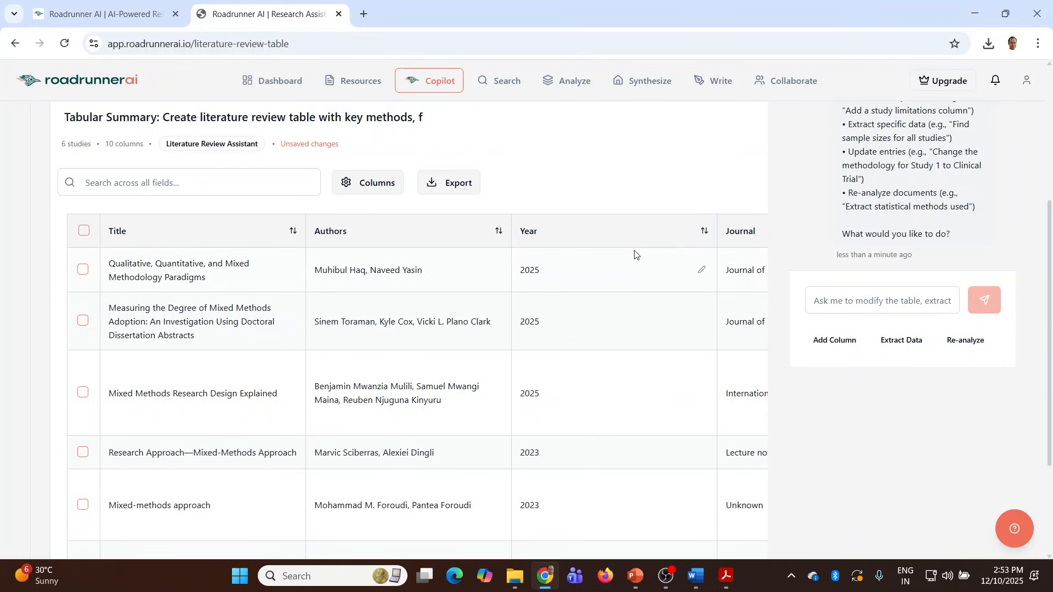
pyautogui.click(451, 188)
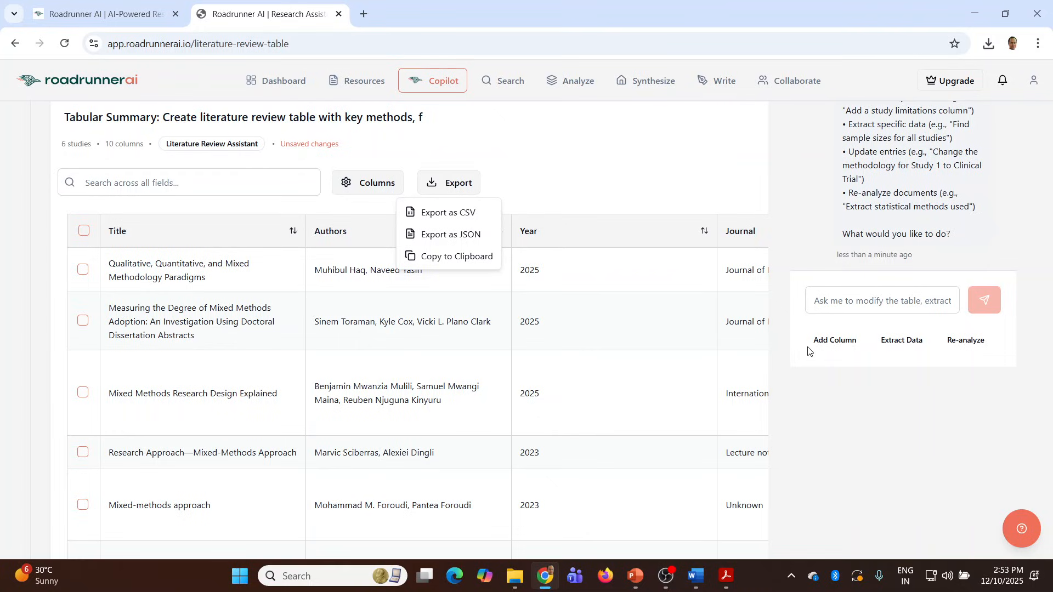
pyautogui.click(825, 301)
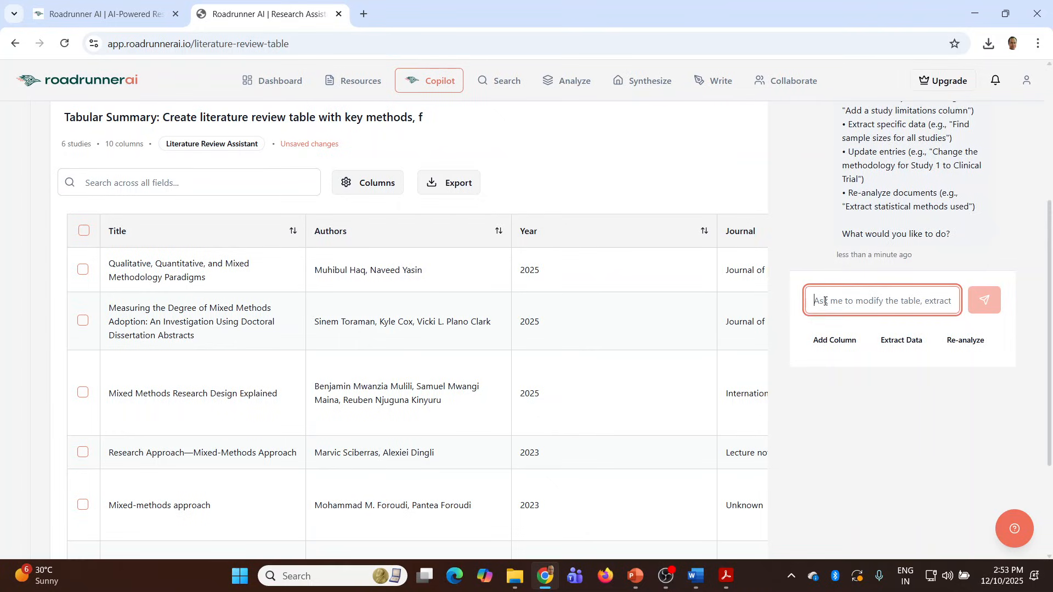
pyautogui.write('sa')
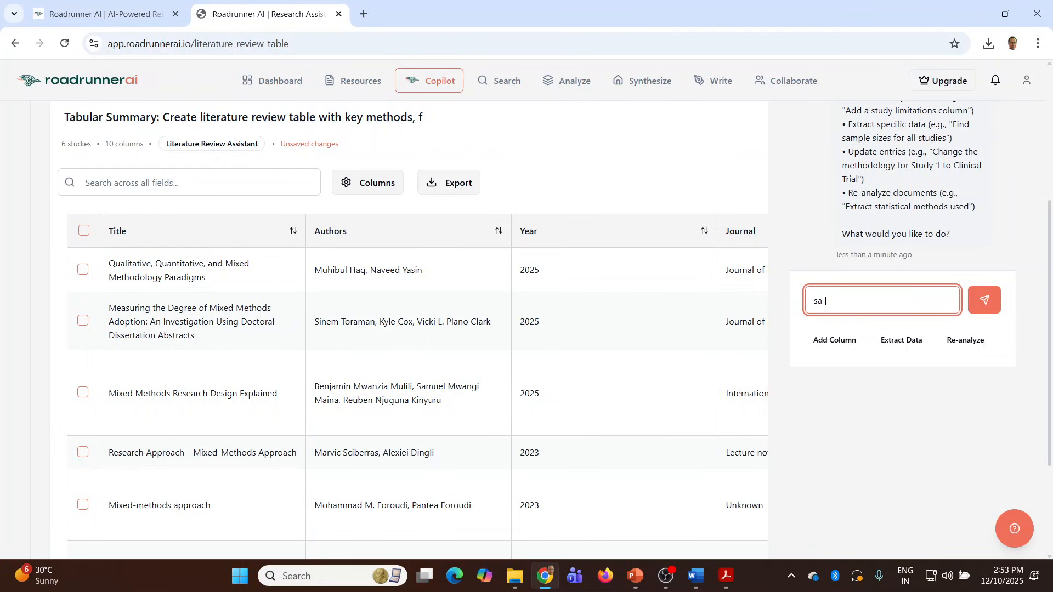
pyautogui.write('mple')
pyautogui.press('BackSpace')
pyautogui.press('BackSpace')
pyautogui.press('BackSpace')
pyautogui.press('BackSpace')
pyautogui.press('BackSpace')
pyautogui.press('BackSpace')
pyautogui.press('BackSpace')
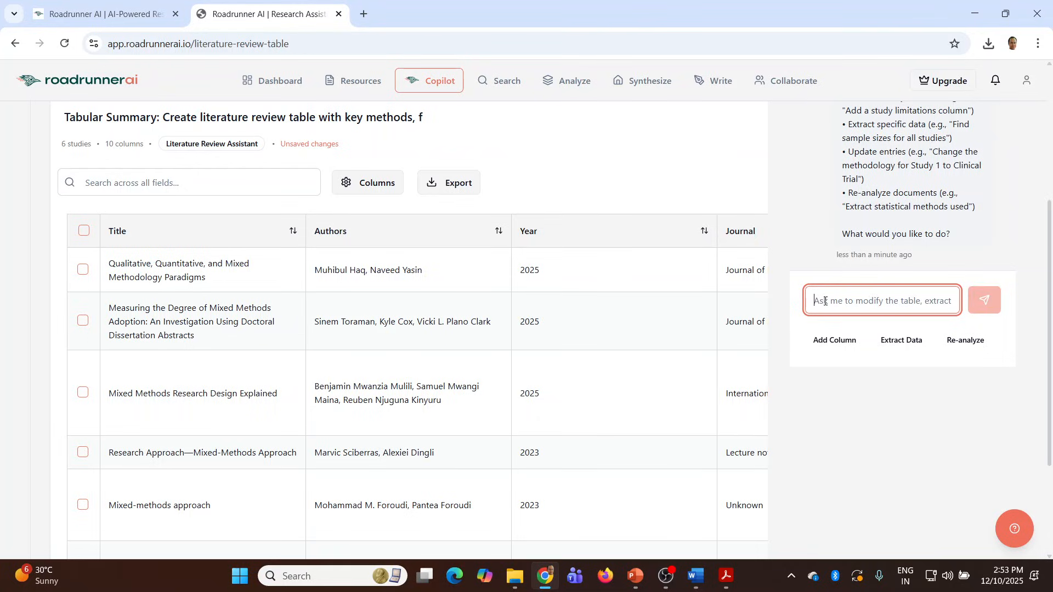
# Send the table assistant the request "conclusion".
pyautogui.write('conc')
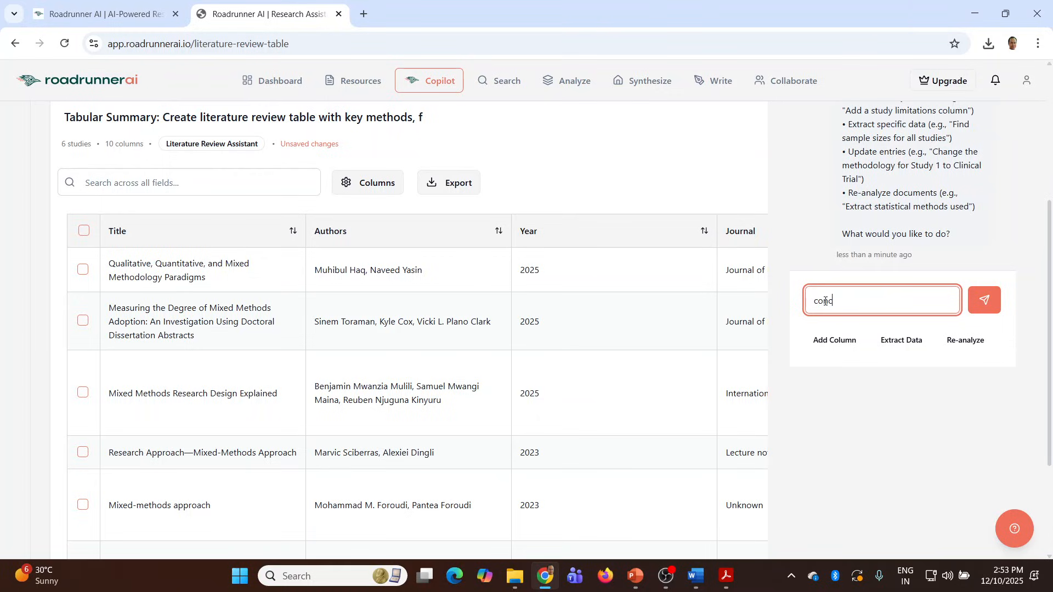
pyautogui.write('lusion')
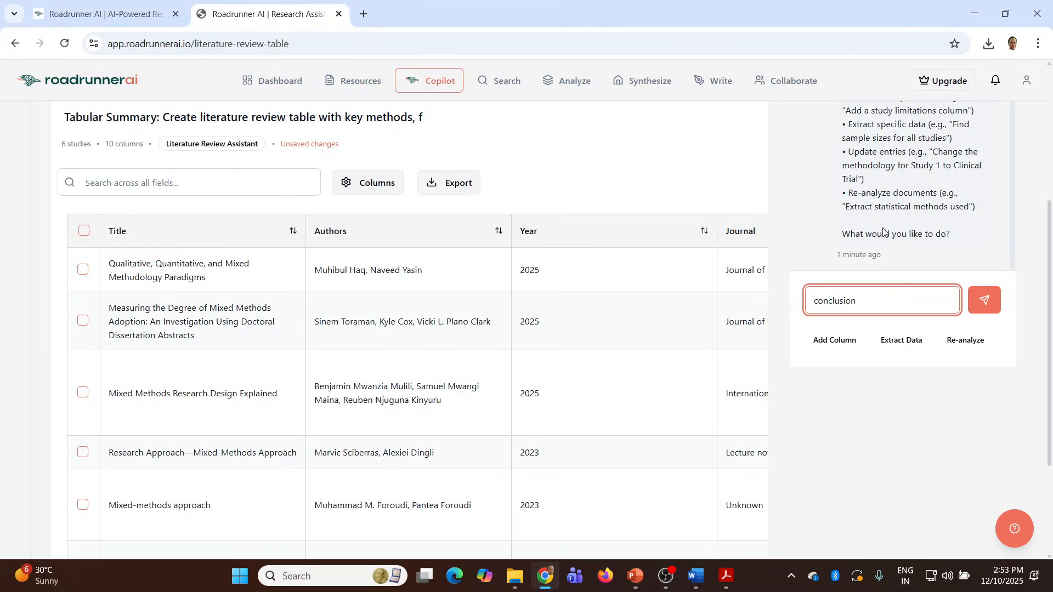
pyautogui.click(993, 307)
# Use the assistant's add-column prompt to compose the request "Add a column for conclusion" without sending it.
pyautogui.scroll(-3, 992, 297)
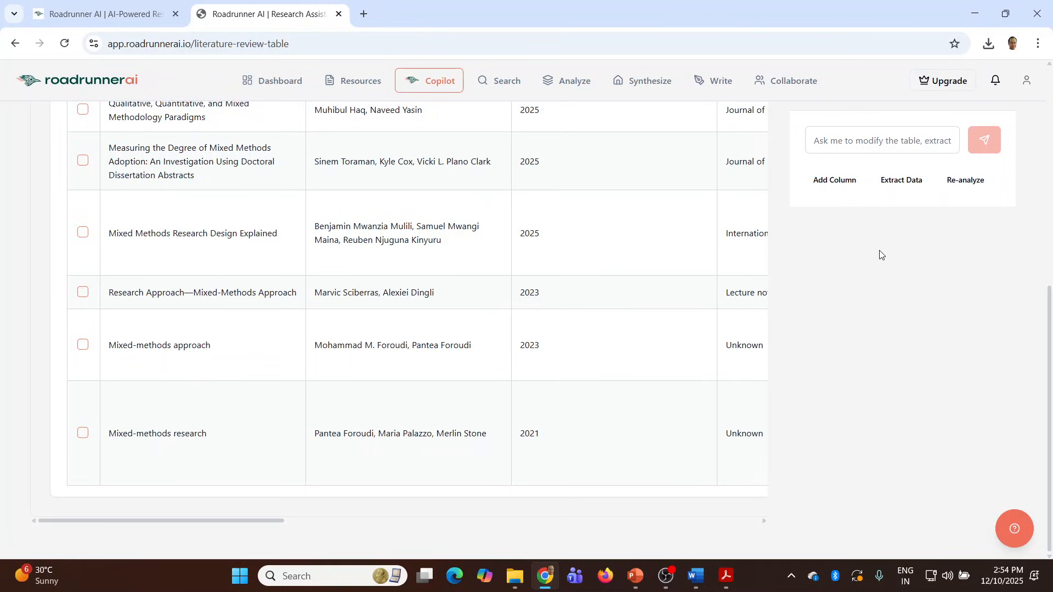
pyautogui.click(837, 187)
pyautogui.click(893, 146)
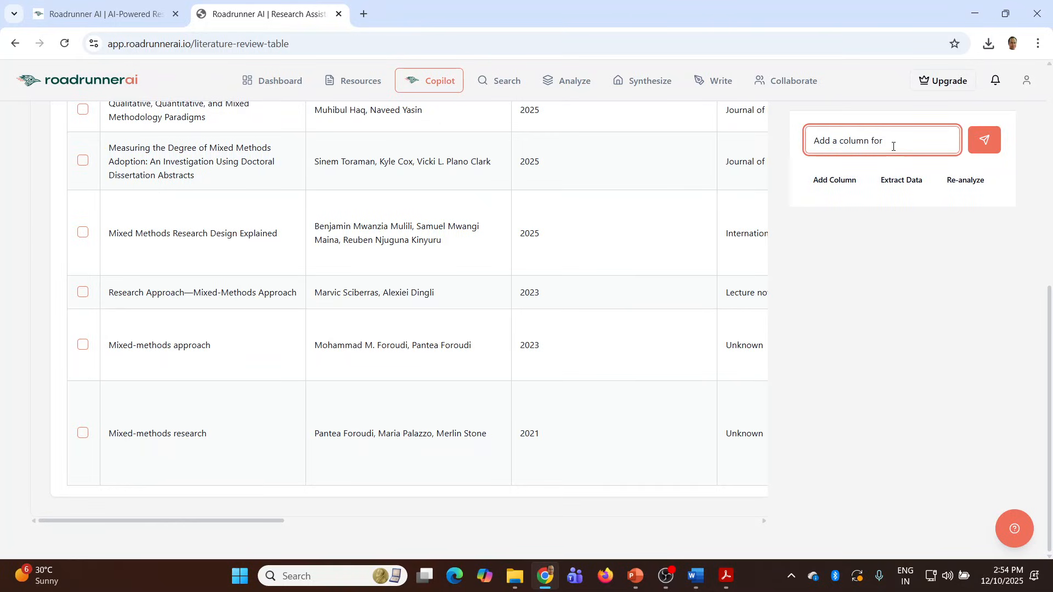
pyautogui.write('conclusion')
# Look through the available columns that can be shown in the literature review table.
pyautogui.scroll(5, 962, 263)
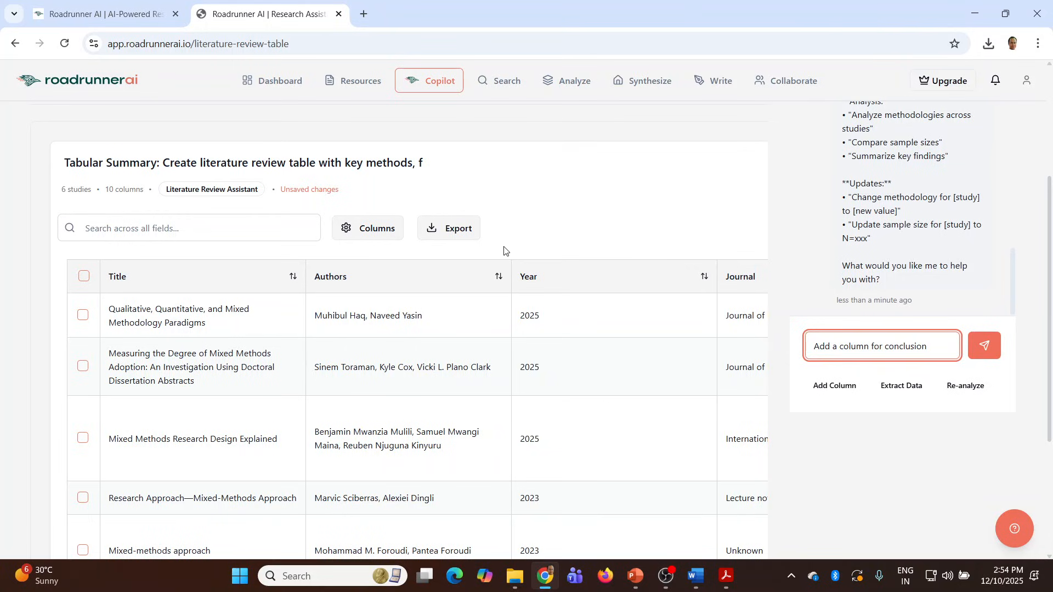
pyautogui.click(360, 236)
pyautogui.scroll(-1, 384, 420)
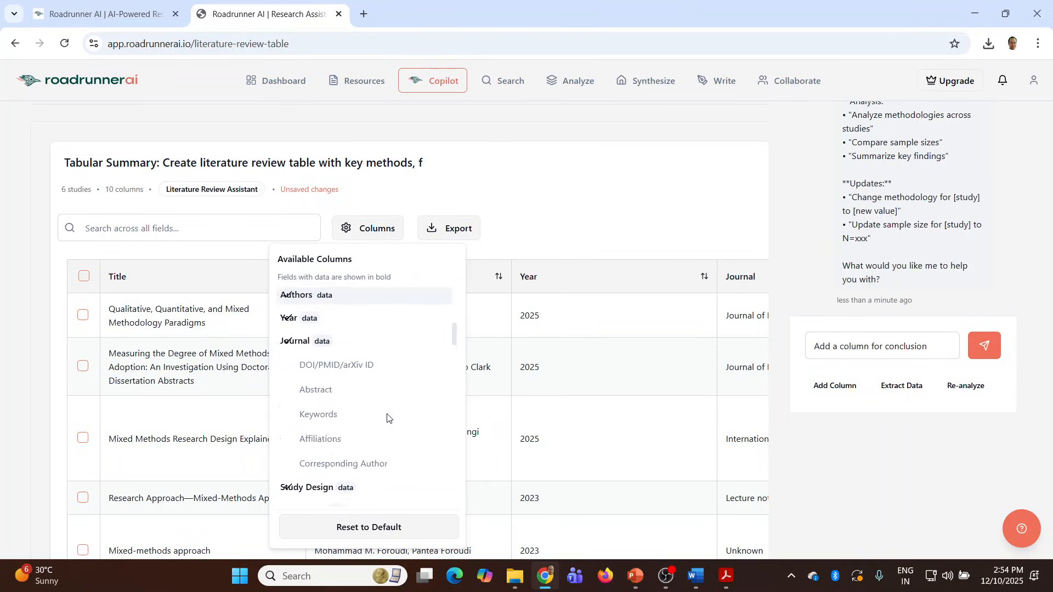
pyautogui.scroll(-6, 387, 418)
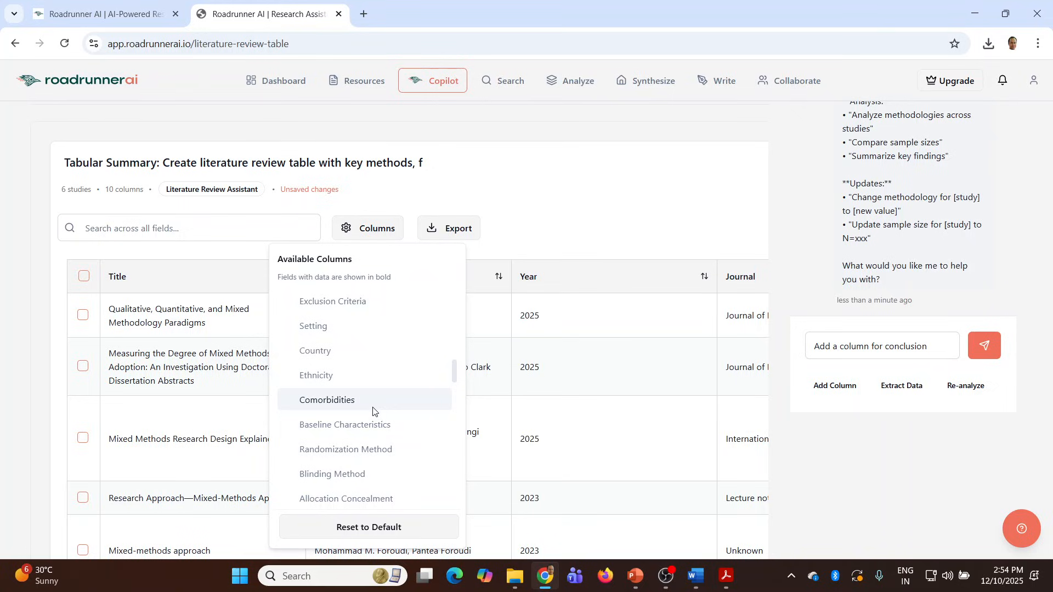
pyautogui.scroll(-3, 373, 411)
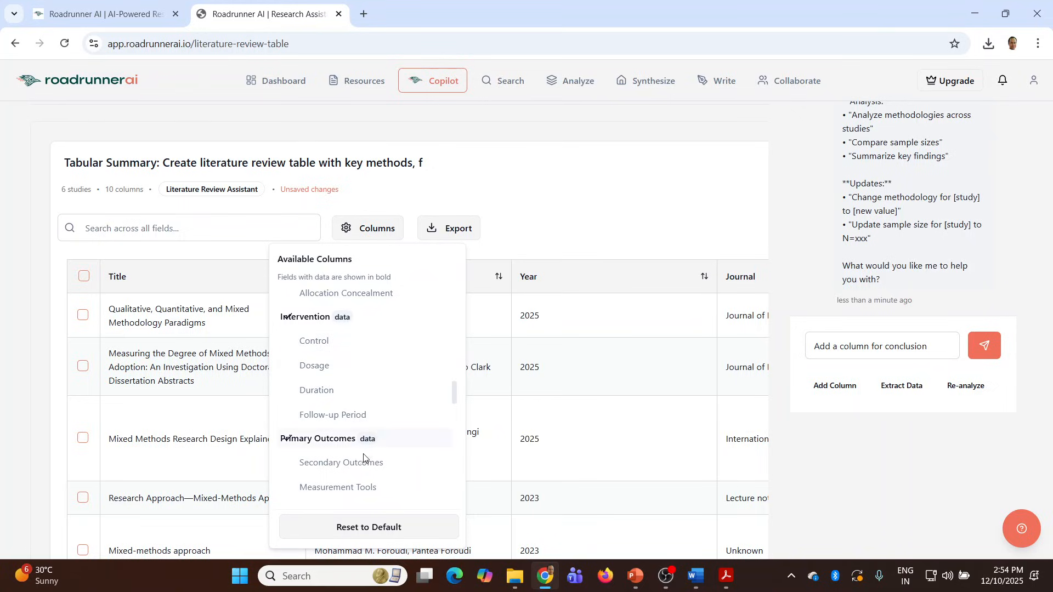
pyautogui.click(455, 239)
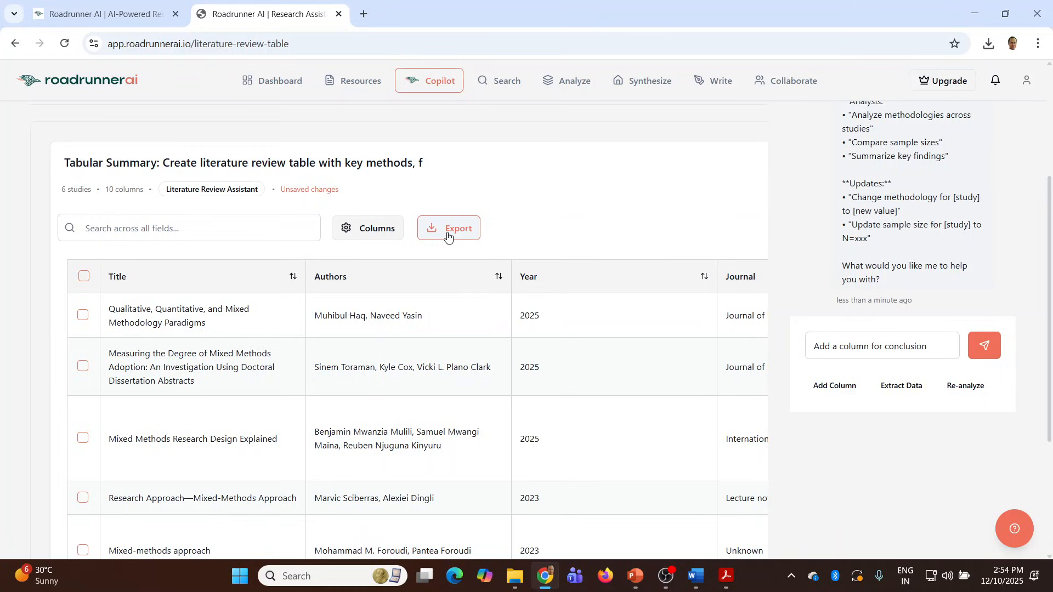
# Export the literature review table as CSV, view the downloaded file in Excel and return to the browser.
pyautogui.click(448, 234)
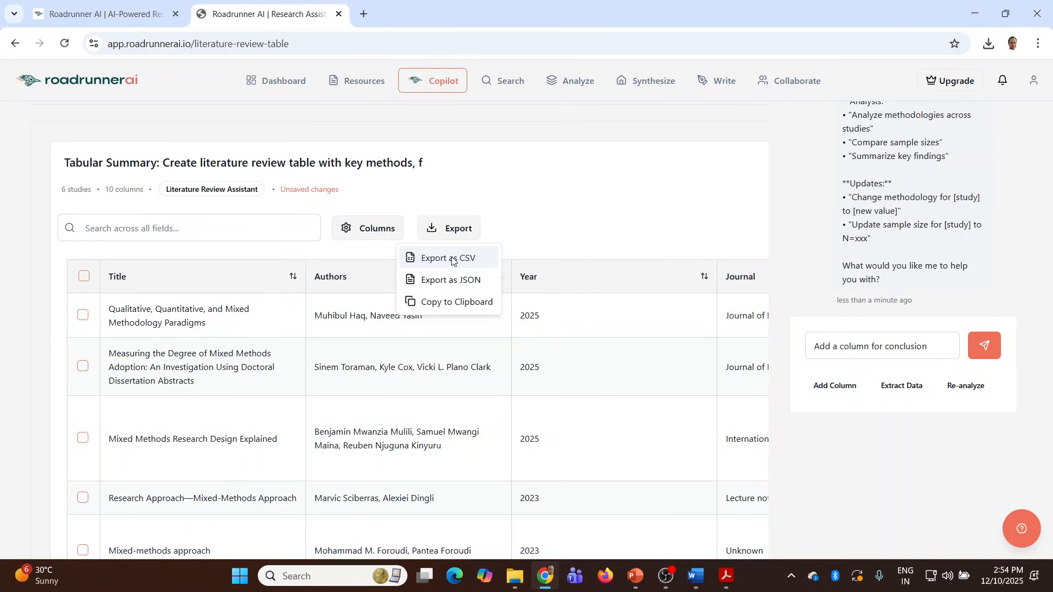
pyautogui.click(451, 260)
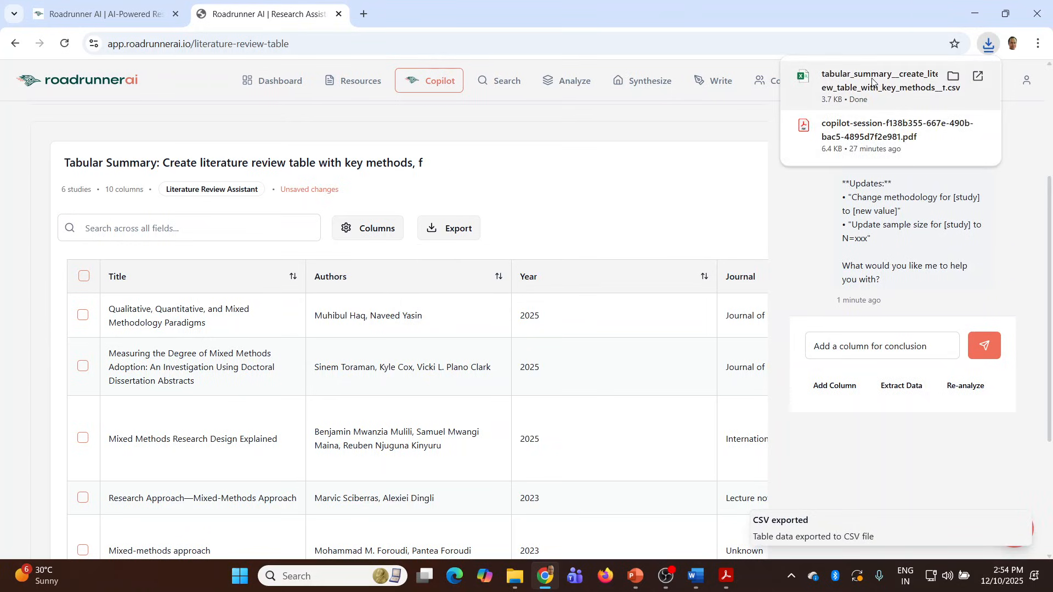
pyautogui.click(873, 82)
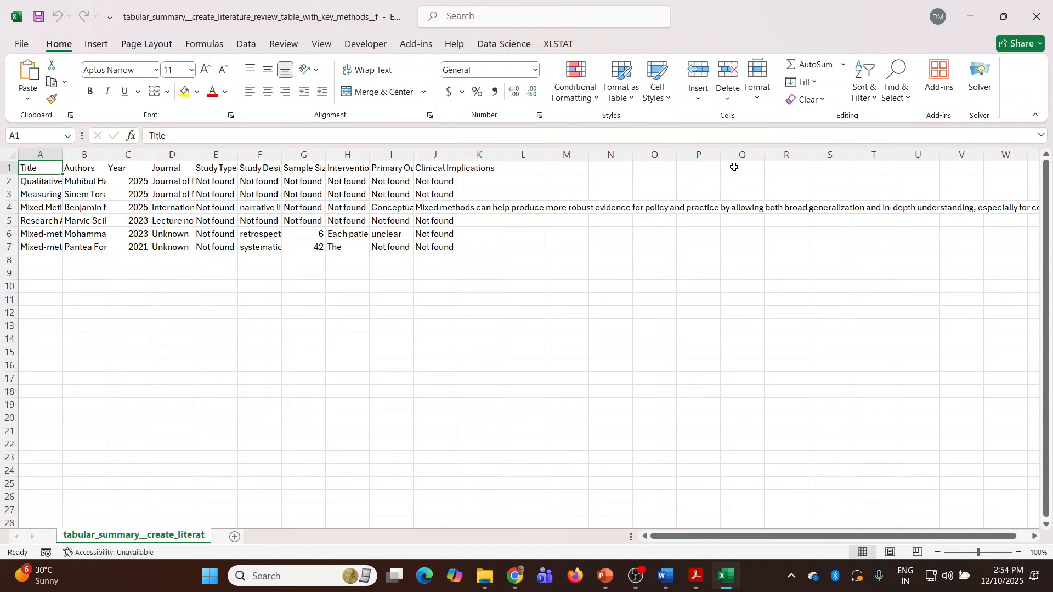
pyautogui.hotkey('alt', 'Tab')
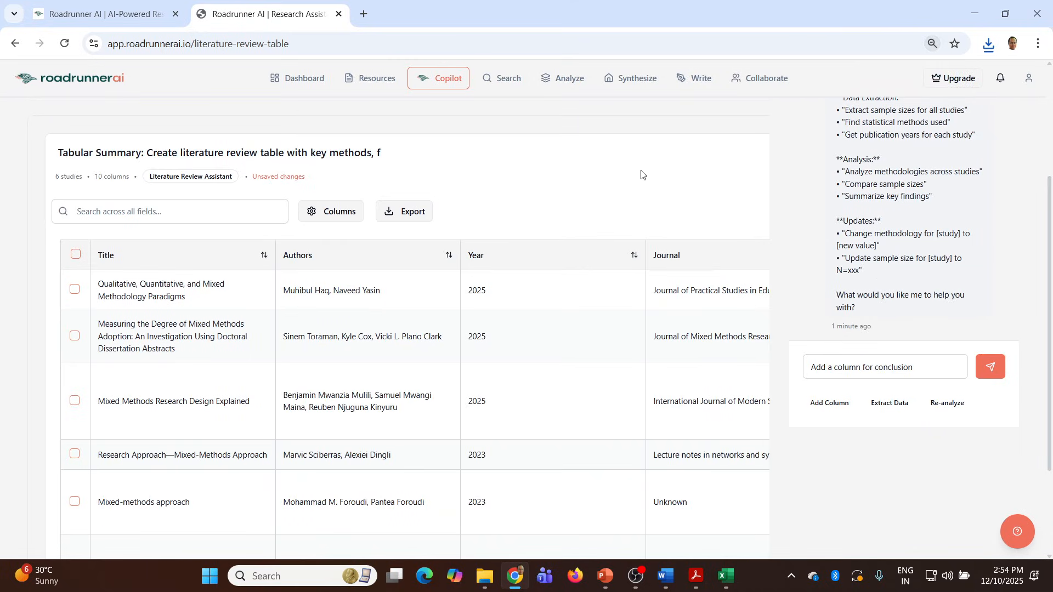
# Open the Extract methodological best practices tool, select all visible resources and extract their methodologies.
pyautogui.click(568, 81)
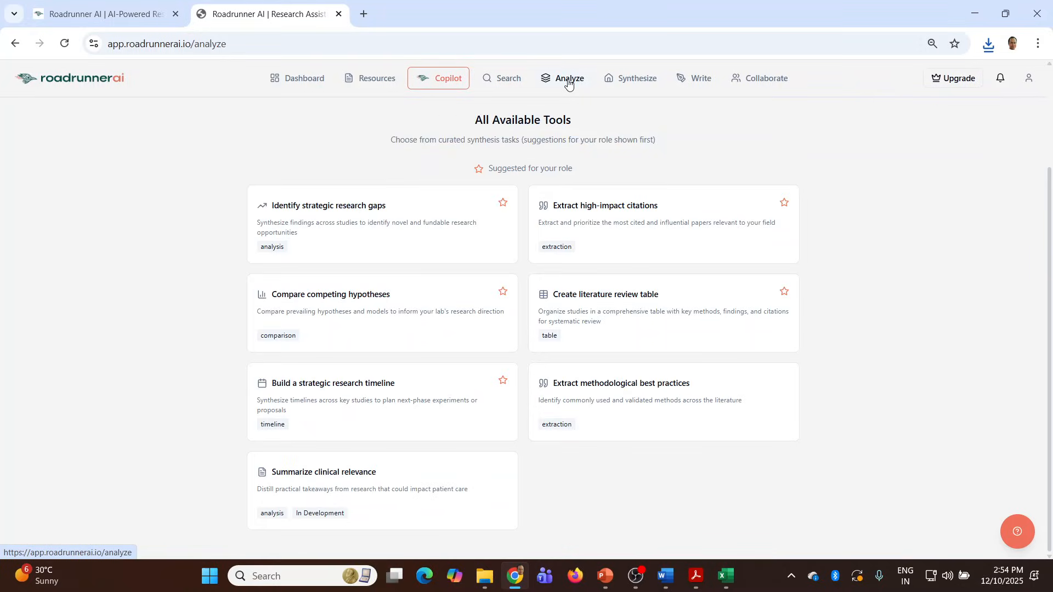
pyautogui.click(621, 392)
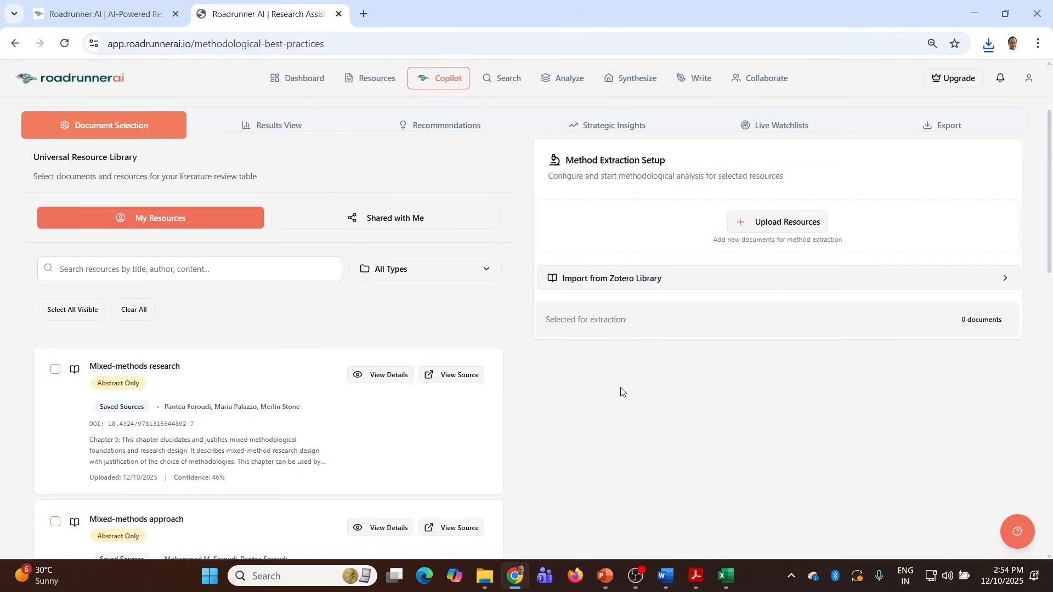
pyautogui.click(78, 320)
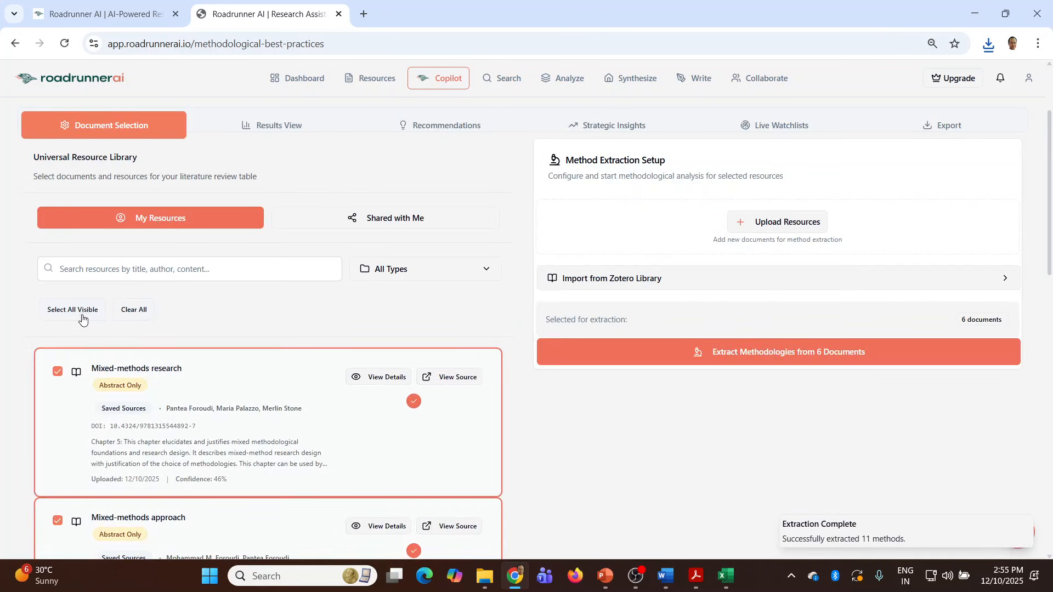
pyautogui.click(733, 358)
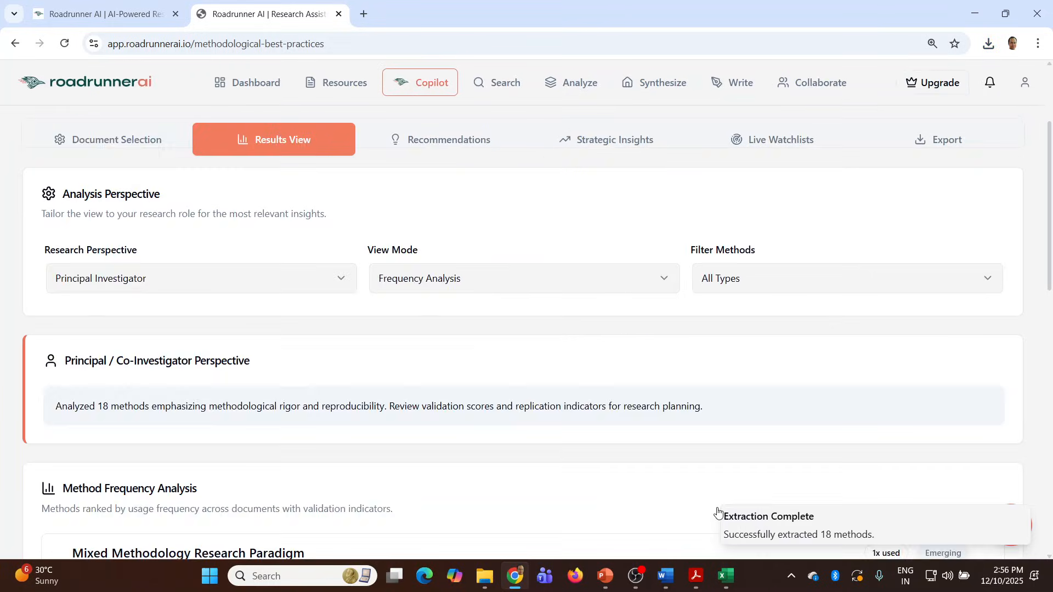
pyautogui.hotkey('ctrl', '0')
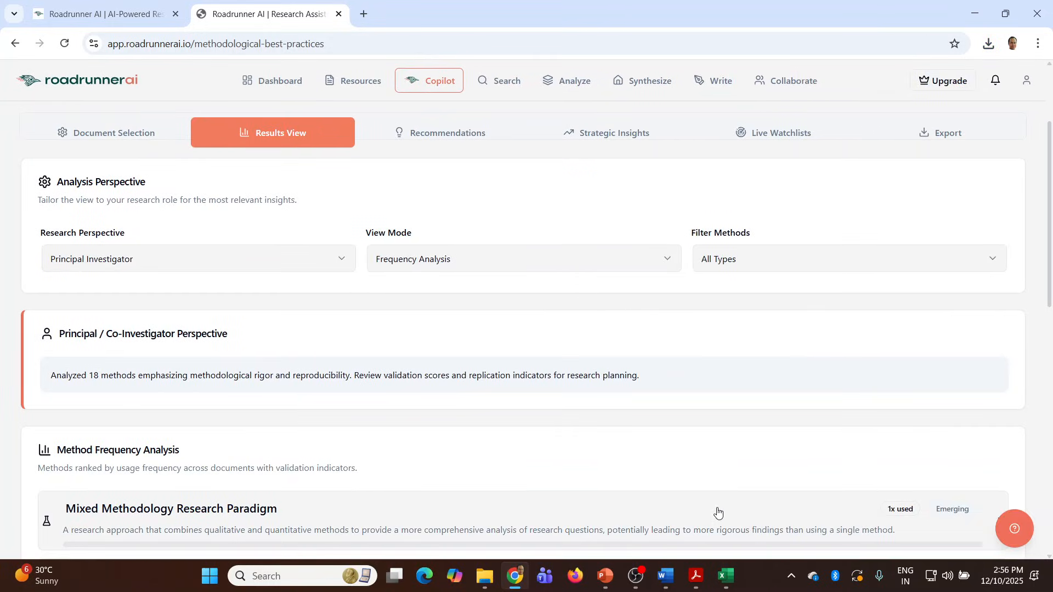
# Set the research perspective to PhD Student and check the Experimental Design group in the Method Clusters view.
pyautogui.click(341, 261)
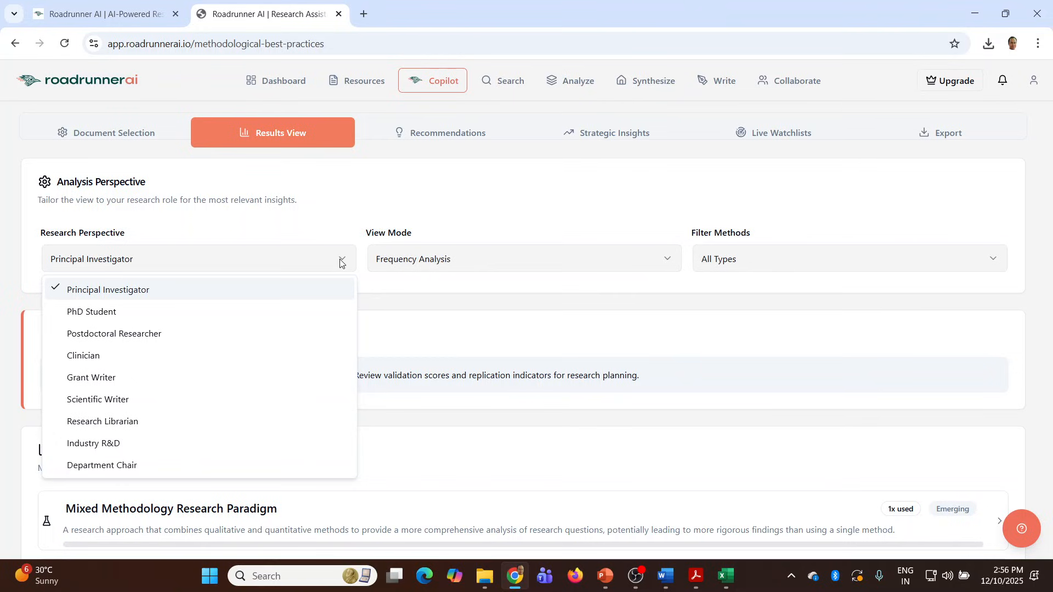
pyautogui.click(219, 312)
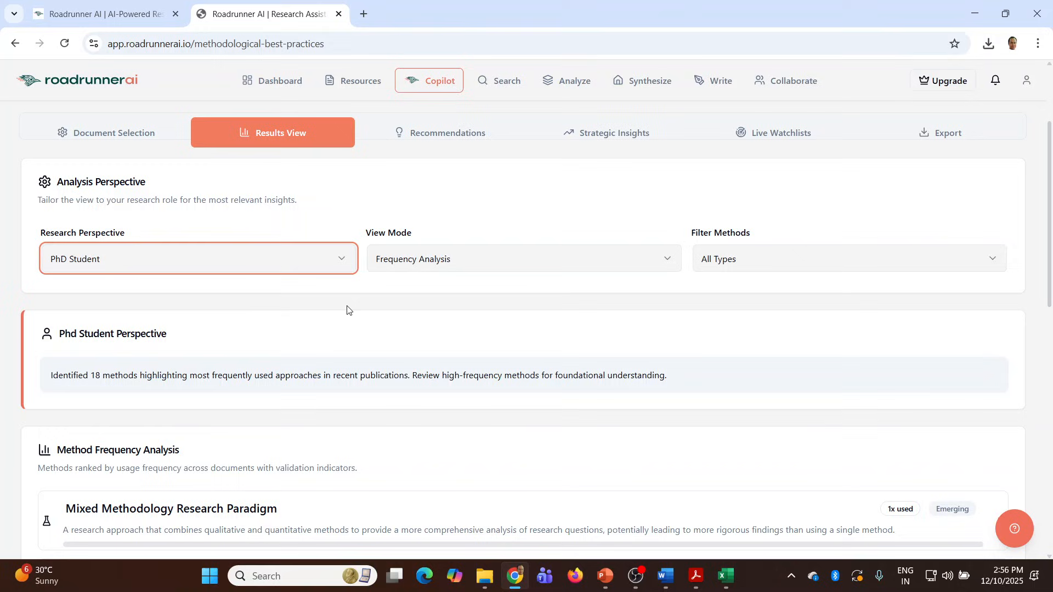
pyautogui.click(668, 262)
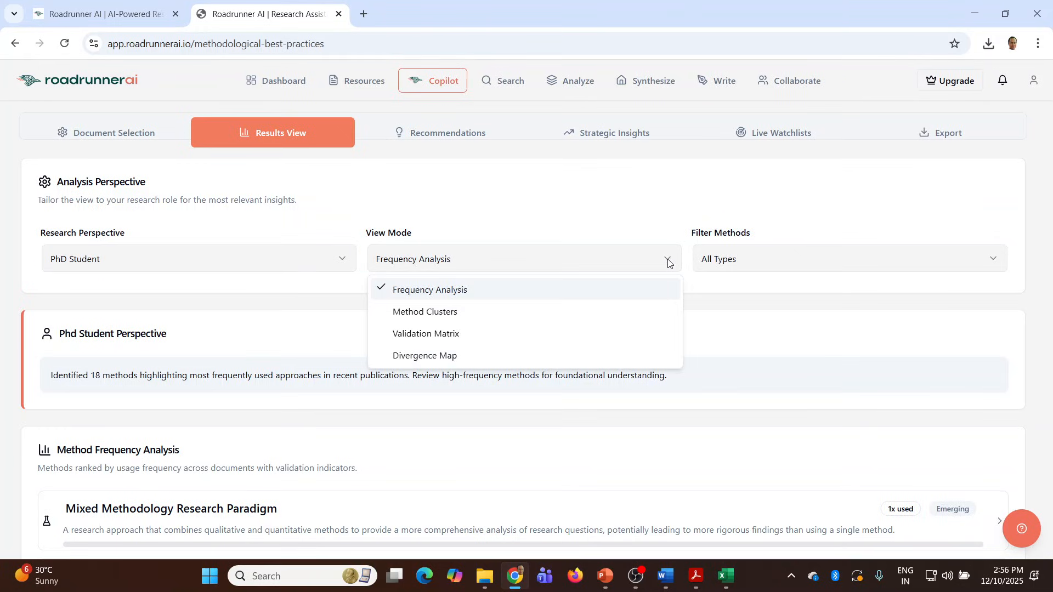
pyautogui.click(508, 312)
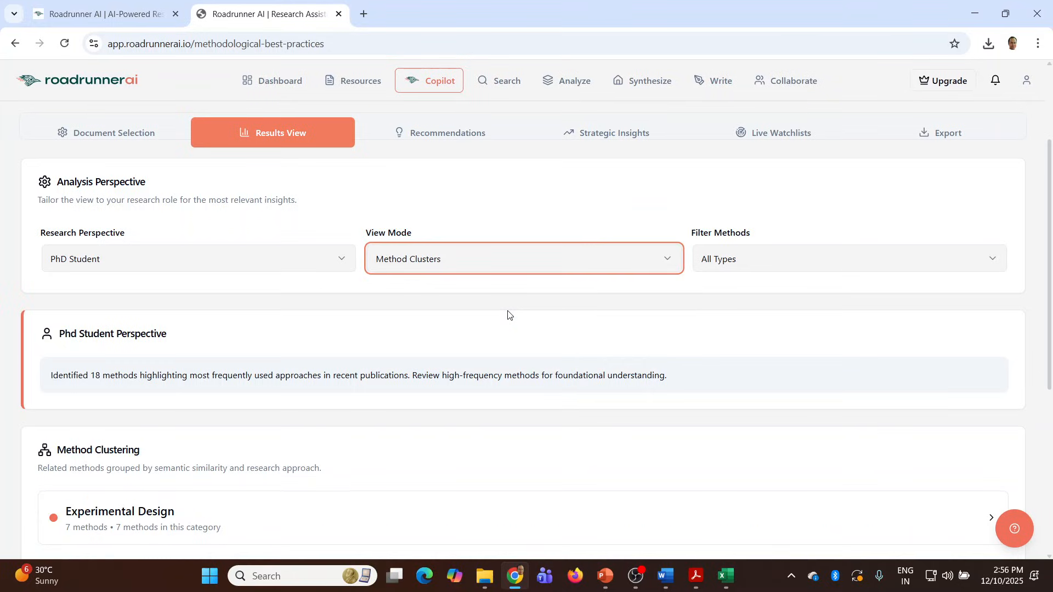
pyautogui.scroll(-5, 329, 493)
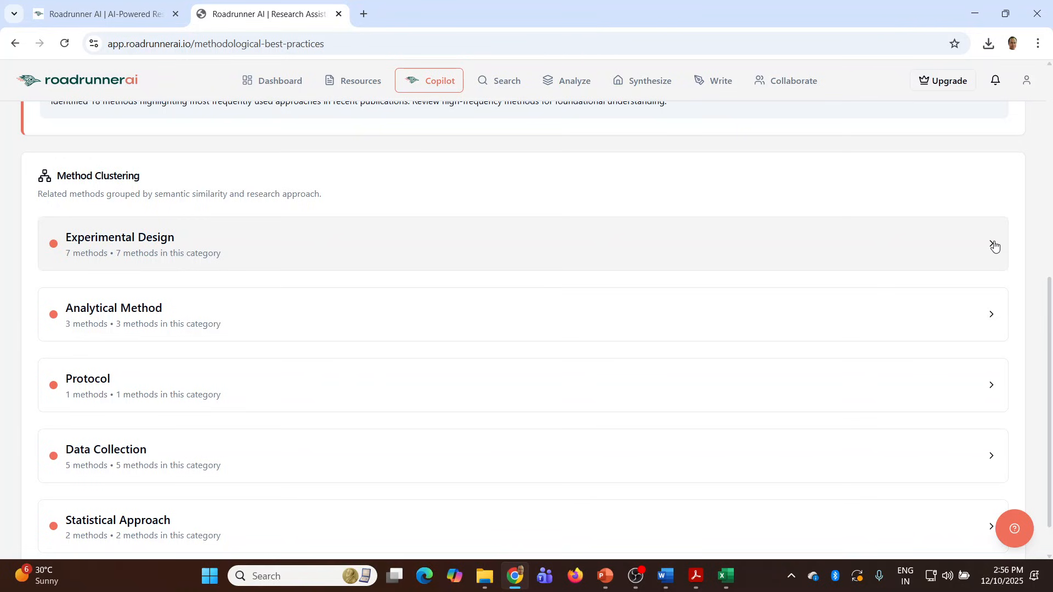
pyautogui.click(994, 246)
pyautogui.click(994, 245)
# Switch the view mode back to Frequency Analysis and look through the ranked methods.
pyautogui.scroll(3, 724, 256)
pyautogui.click(669, 143)
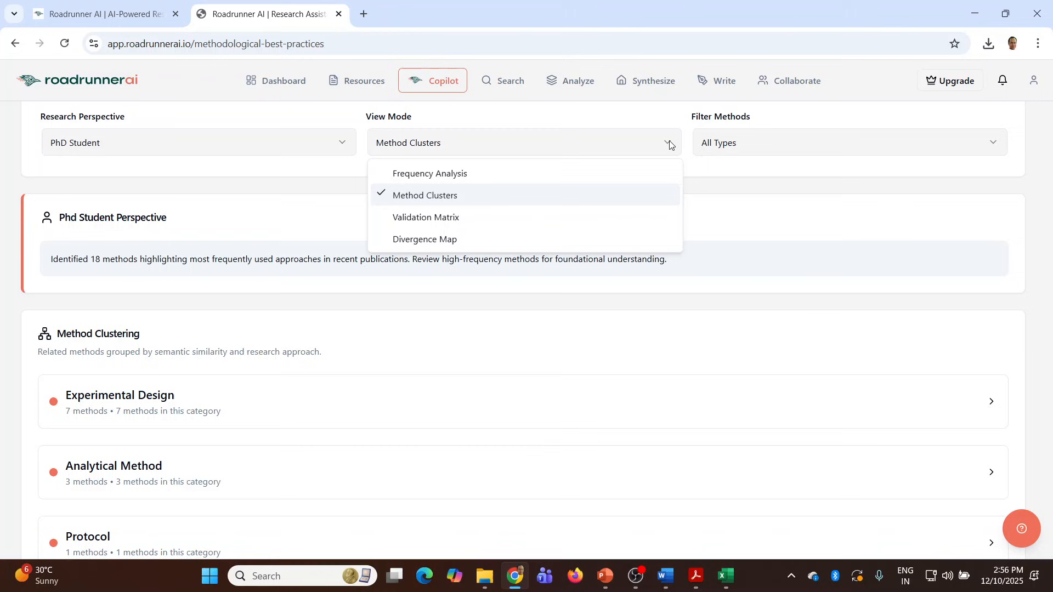
pyautogui.click(493, 179)
pyautogui.scroll(-8, 347, 364)
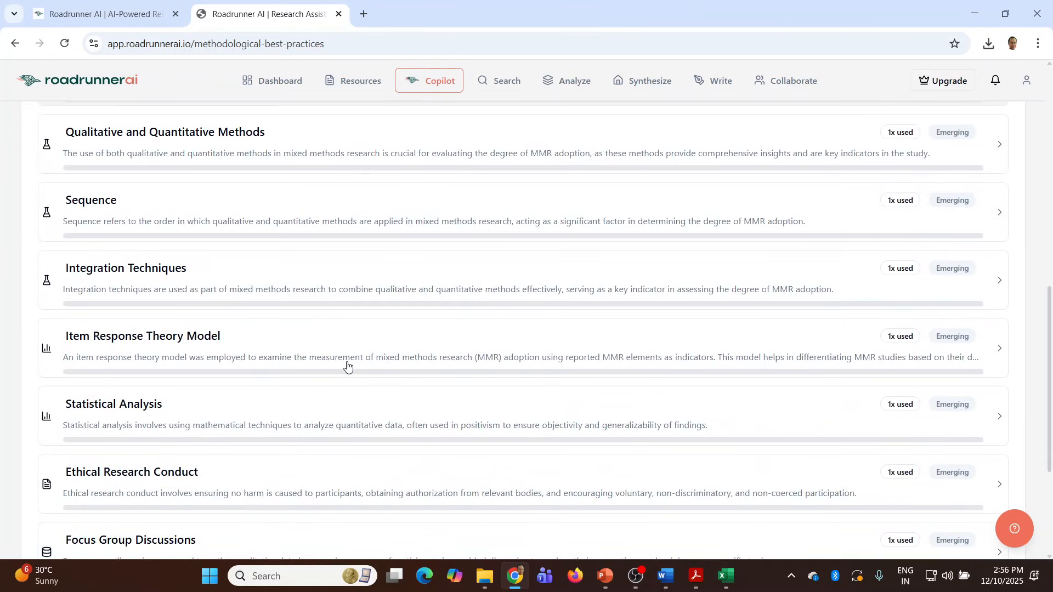
pyautogui.scroll(6, 347, 365)
pyautogui.scroll(4, 747, 380)
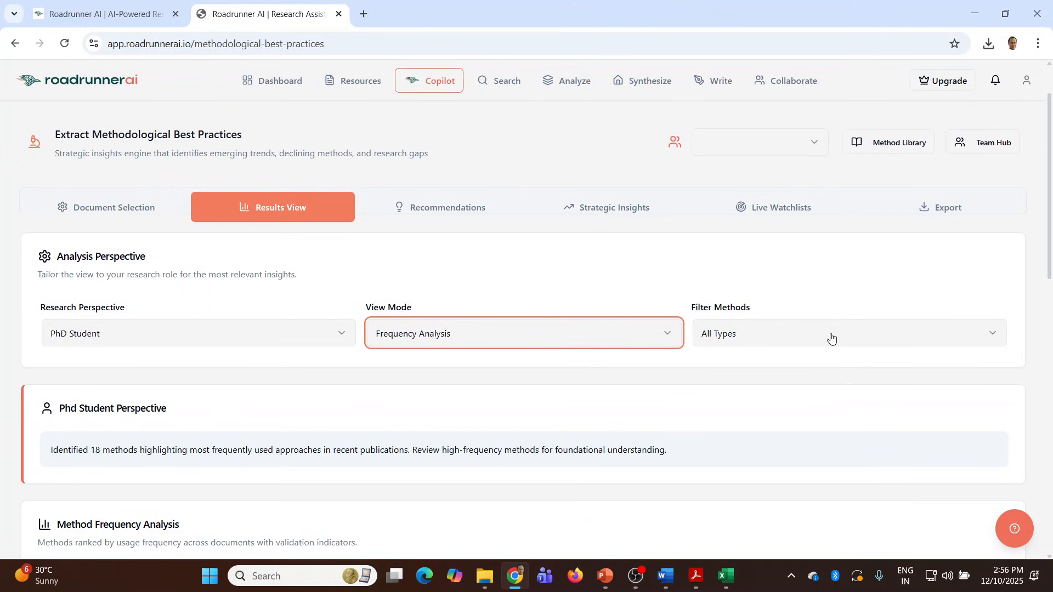
# Filter the extracted methods by Experimental Design and review the filtered list.
pyautogui.click(831, 337)
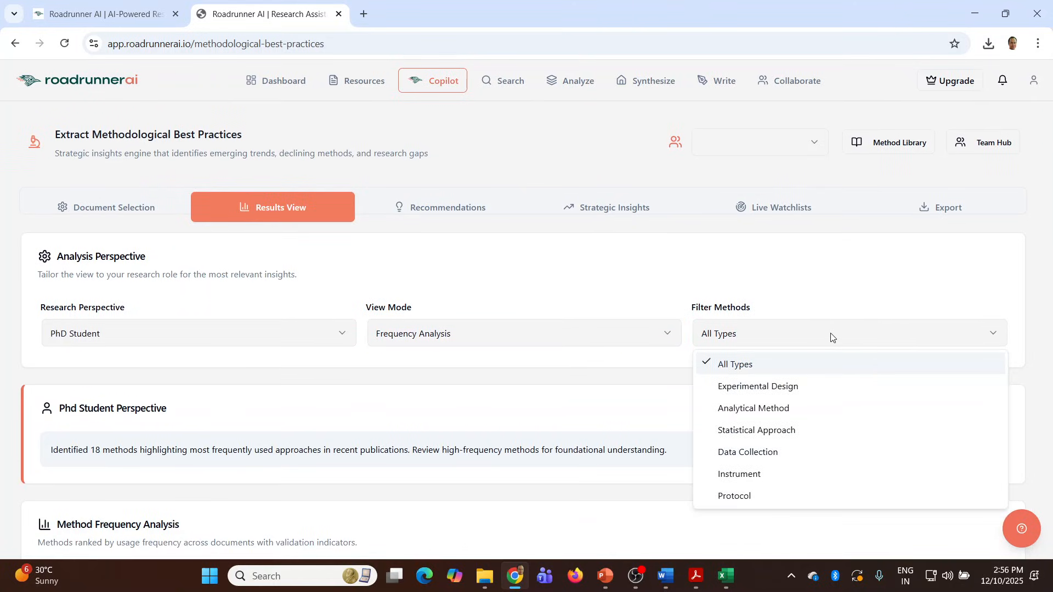
pyautogui.click(808, 392)
pyautogui.scroll(-7, 808, 392)
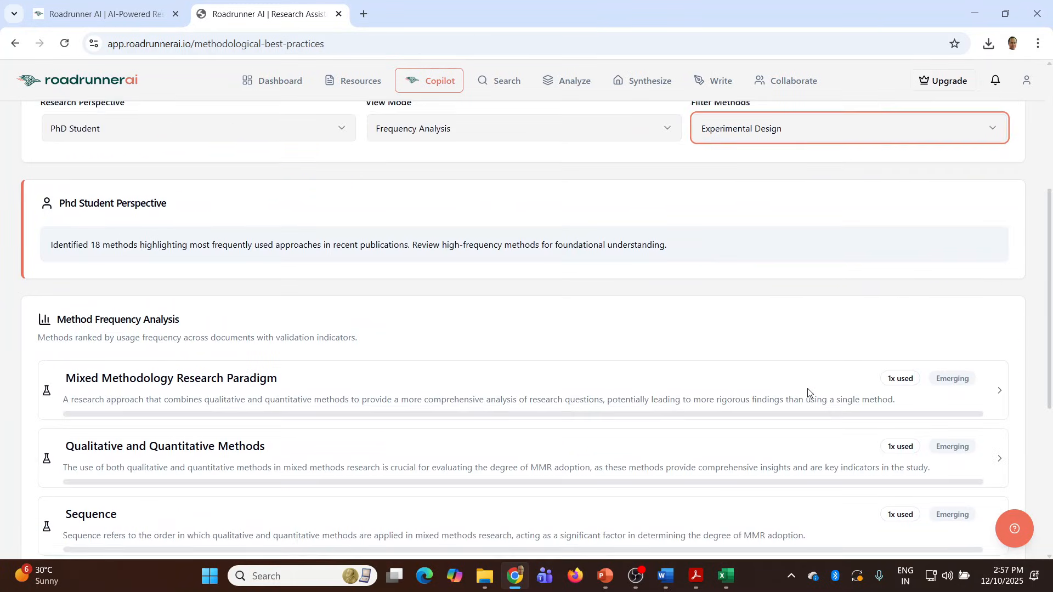
pyautogui.scroll(7, 808, 391)
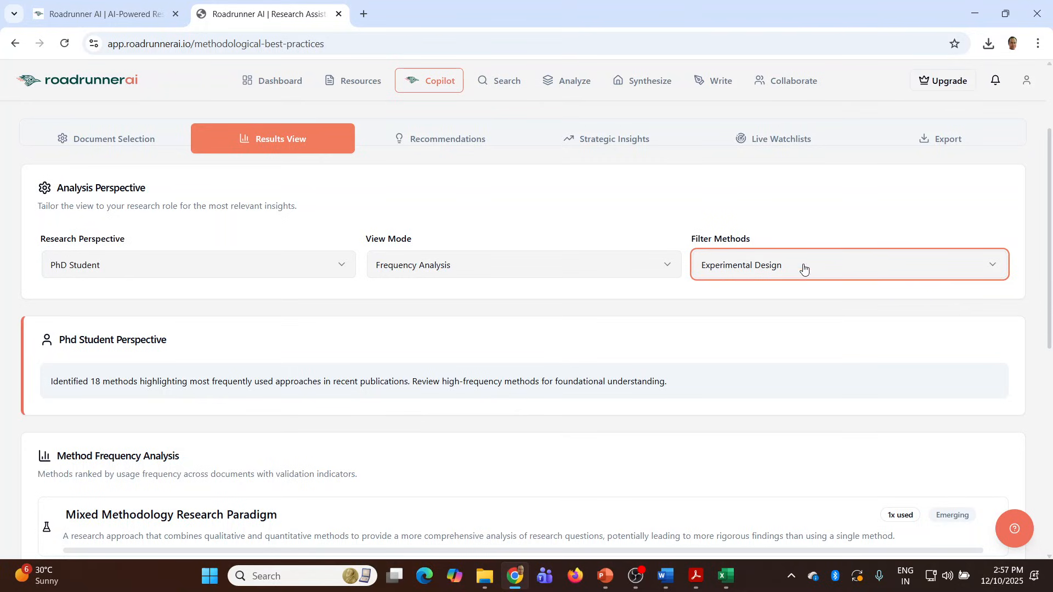
# Review the persona-adaptive recommendations and the strategic insights on emerging and declining methods.
pyautogui.click(433, 140)
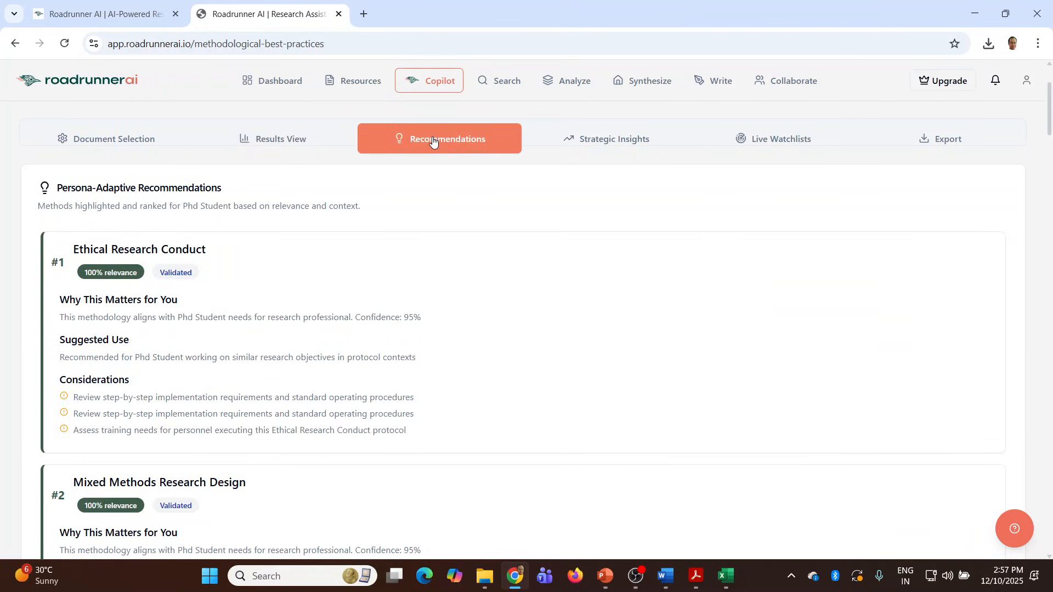
pyautogui.click(609, 136)
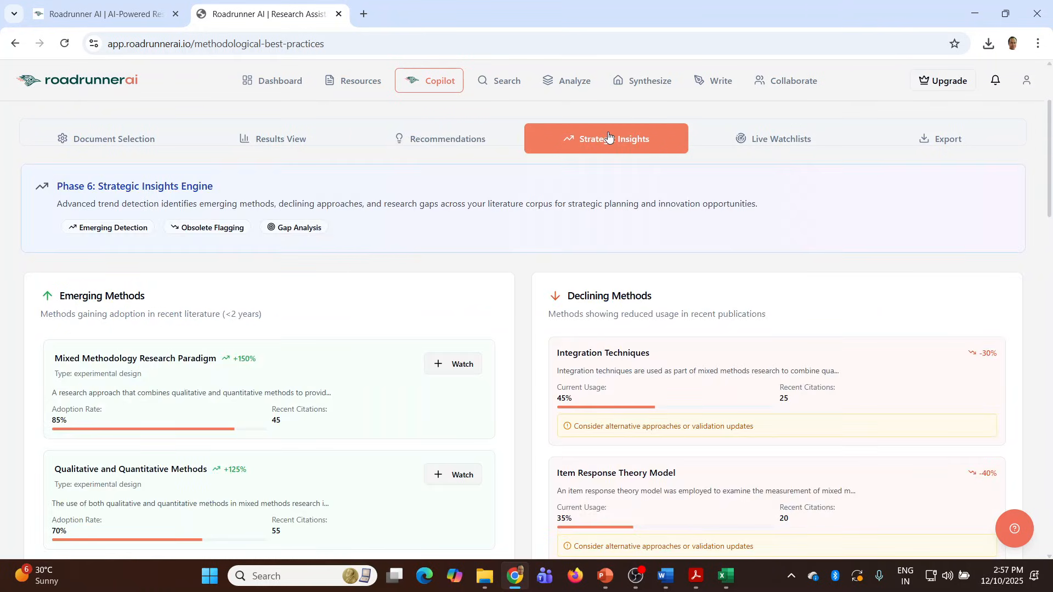
pyautogui.scroll(-6, 471, 308)
pyautogui.scroll(9, 490, 295)
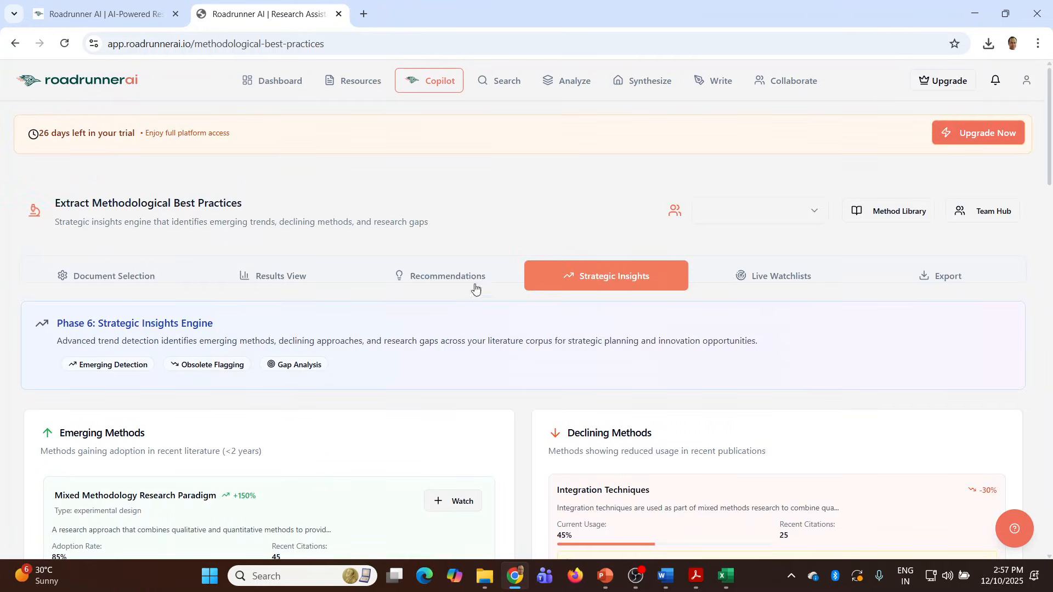
# Create a live method watchlist named "diabetes" without a description.
pyautogui.click(770, 281)
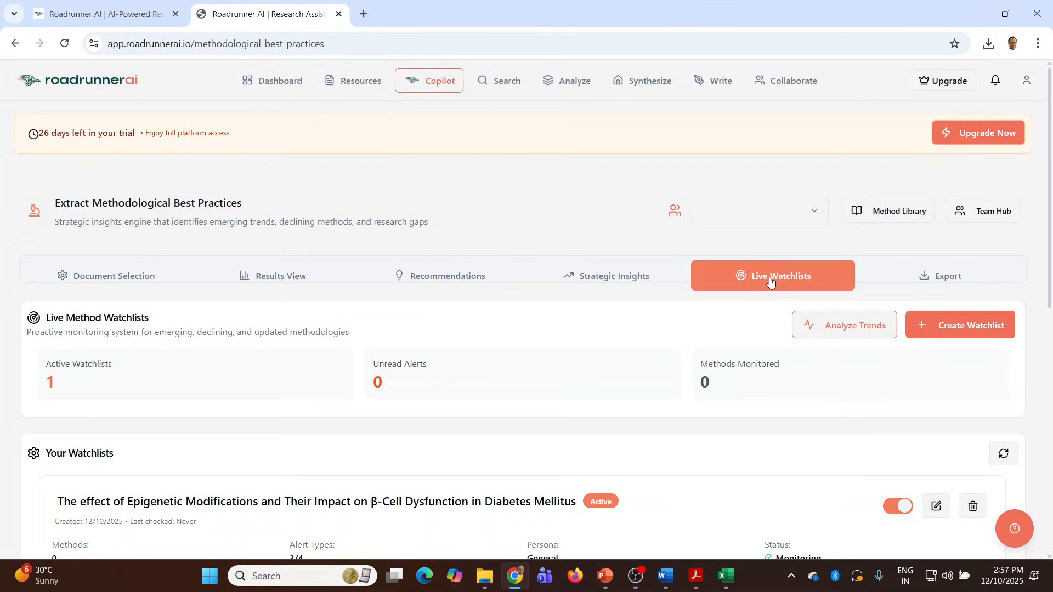
pyautogui.click(947, 333)
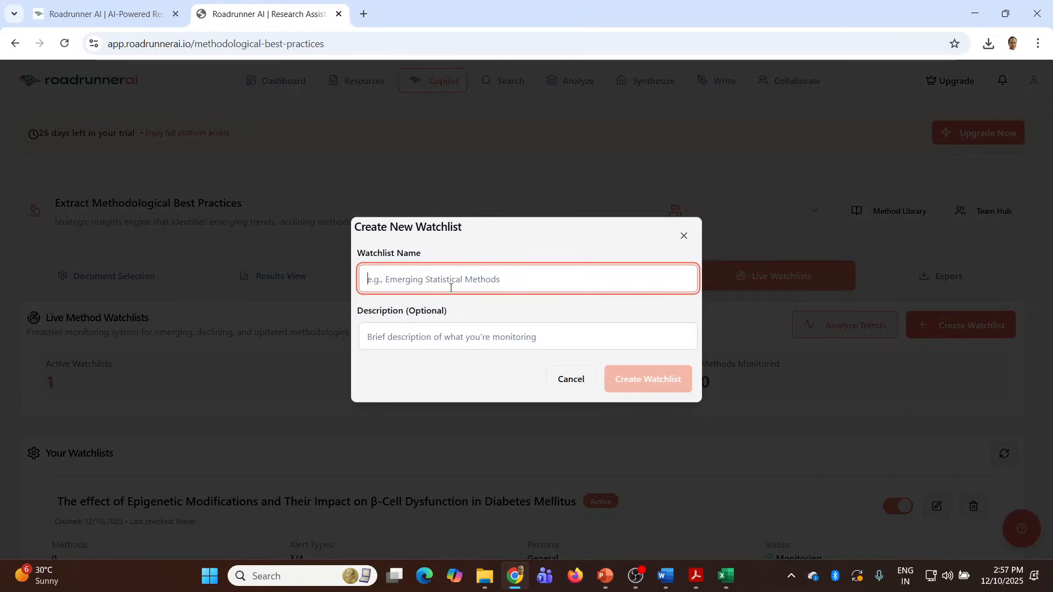
pyautogui.write('diabetes')
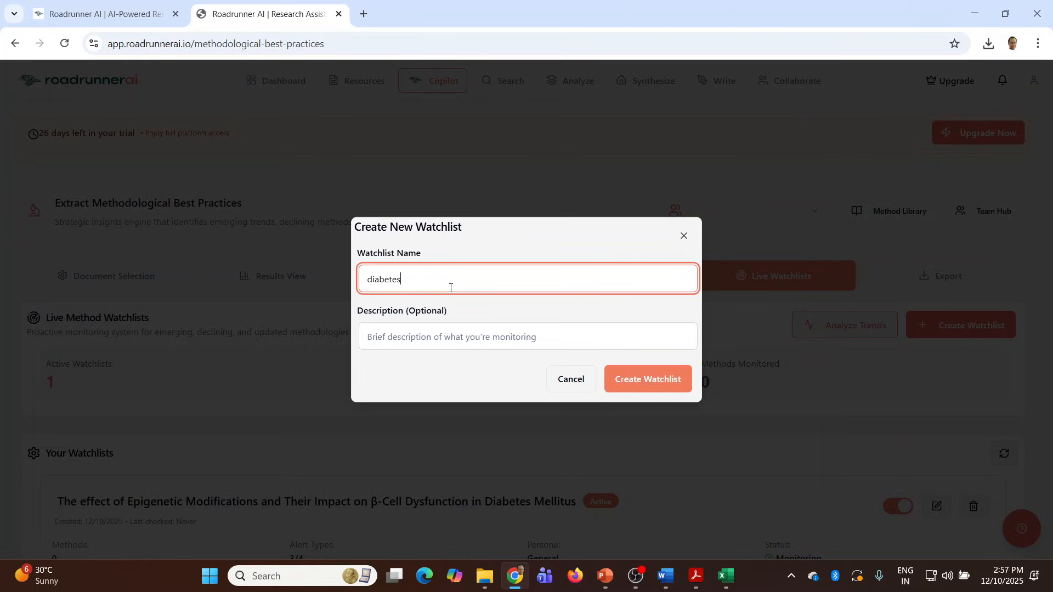
pyautogui.click(646, 382)
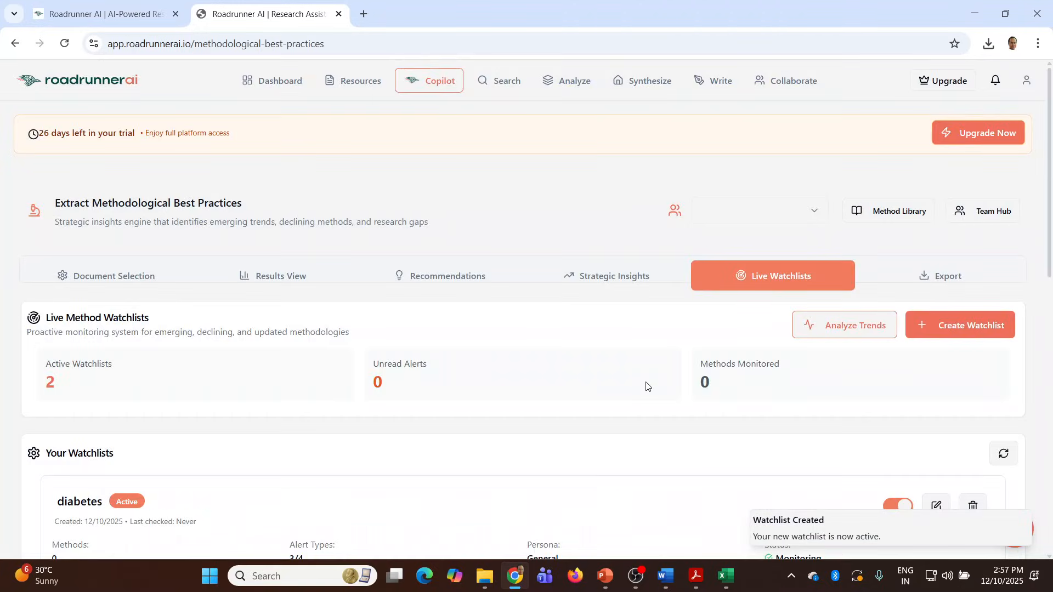
# Check the export and integration options for the methodology results and return to the list of analysis tools.
pyautogui.click(915, 282)
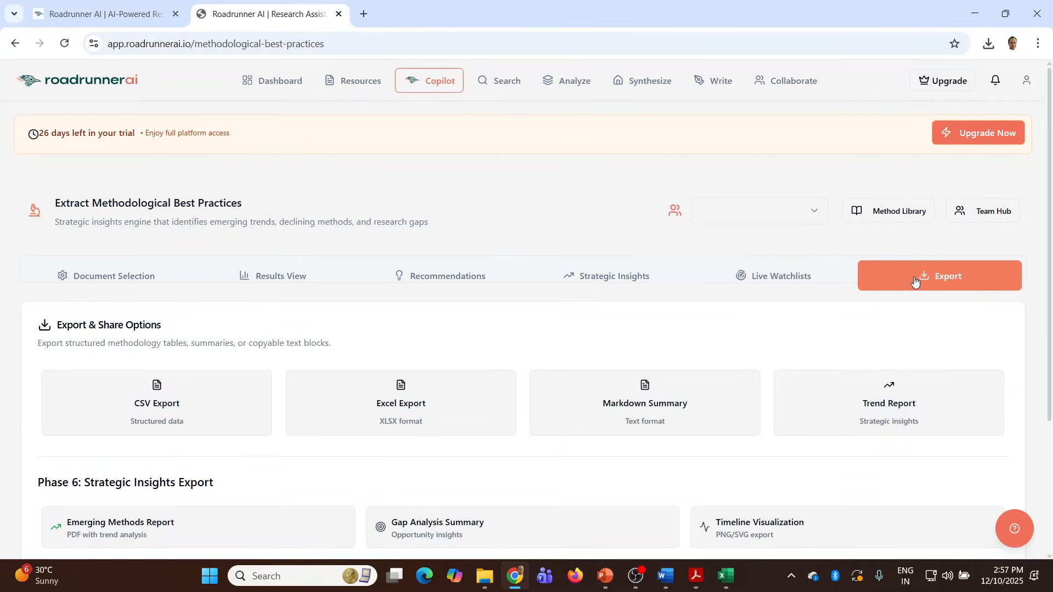
pyautogui.scroll(-3, 665, 312)
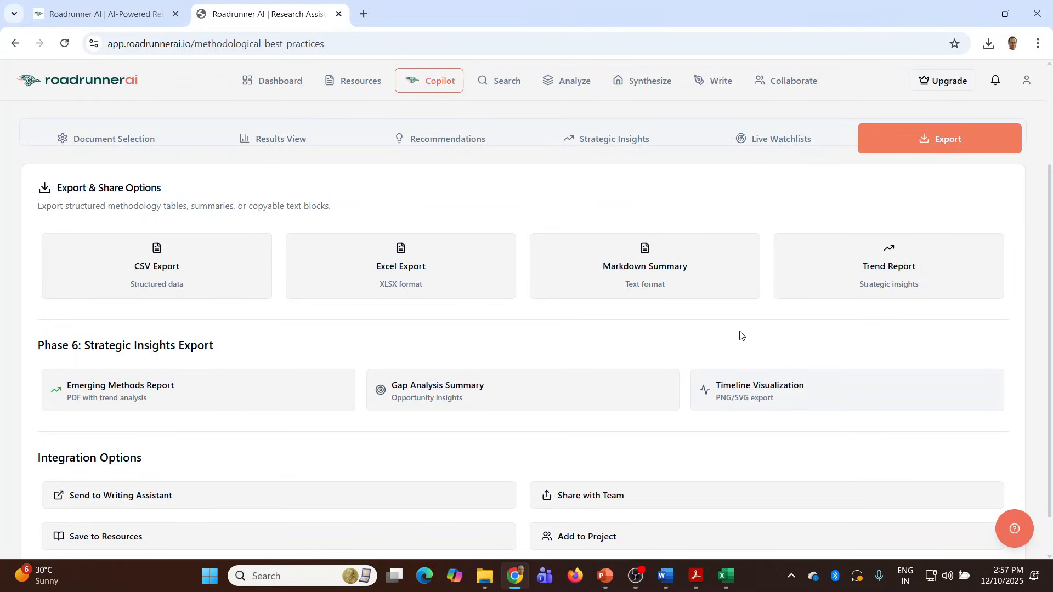
pyautogui.scroll(3, 738, 333)
pyautogui.click(574, 82)
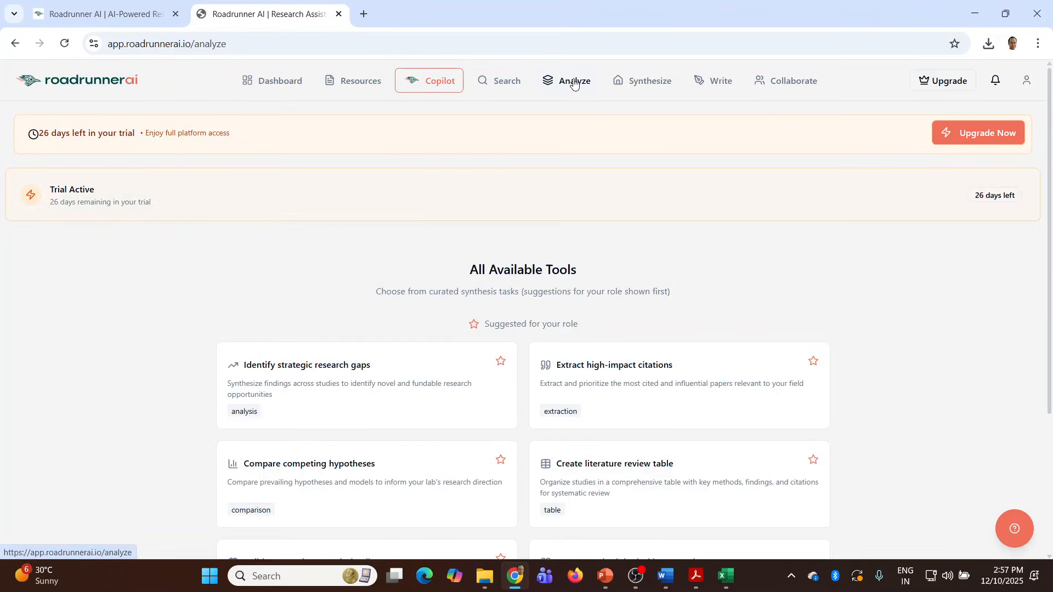
# Look over the remaining analysis tools, then open the Systematic Review workflow among the synthesis types.
pyautogui.scroll(-3, 644, 305)
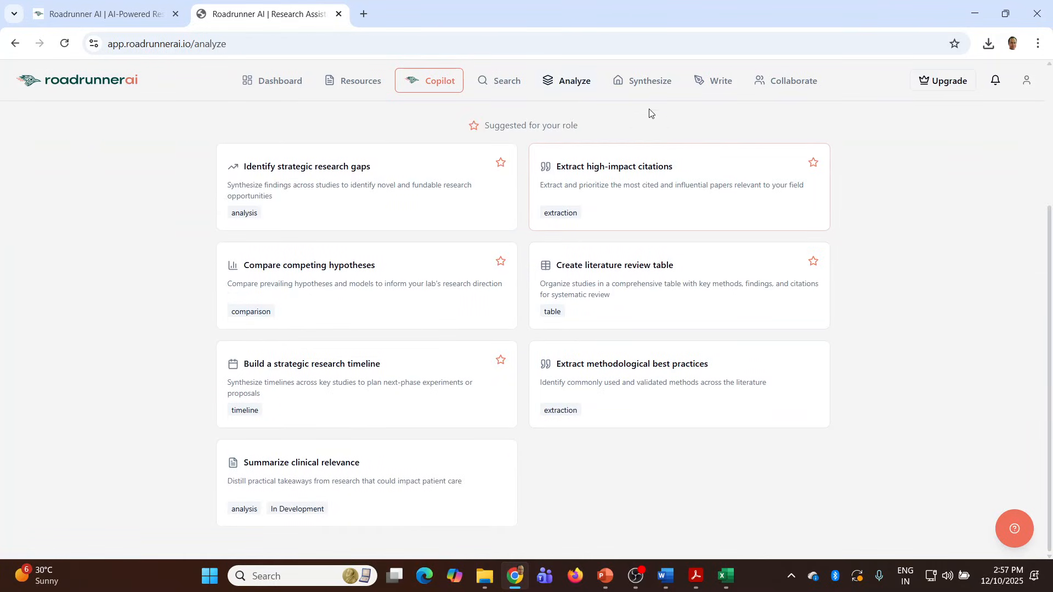
pyautogui.click(649, 85)
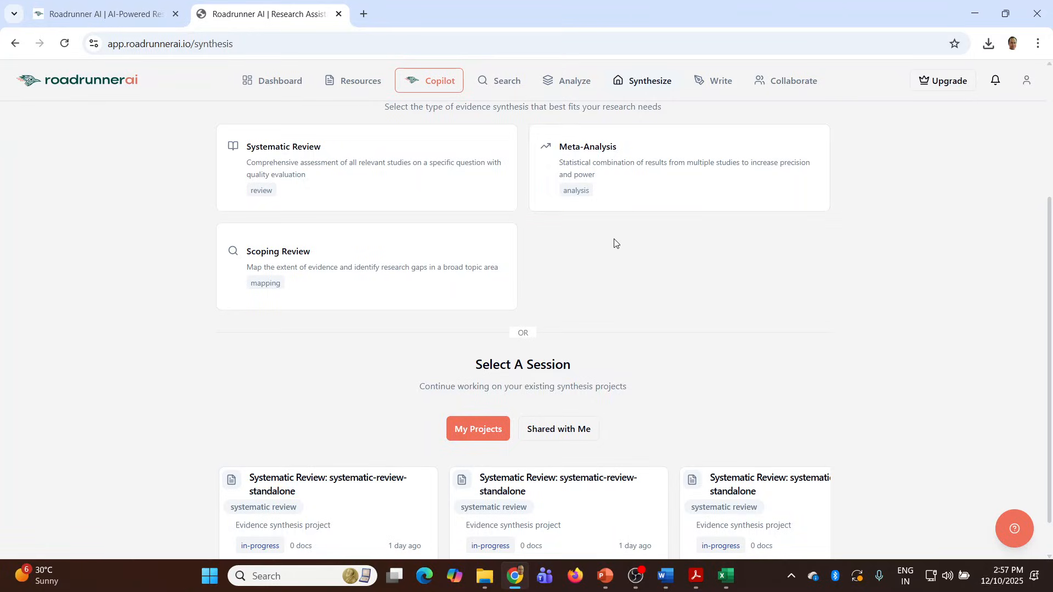
pyautogui.click(289, 156)
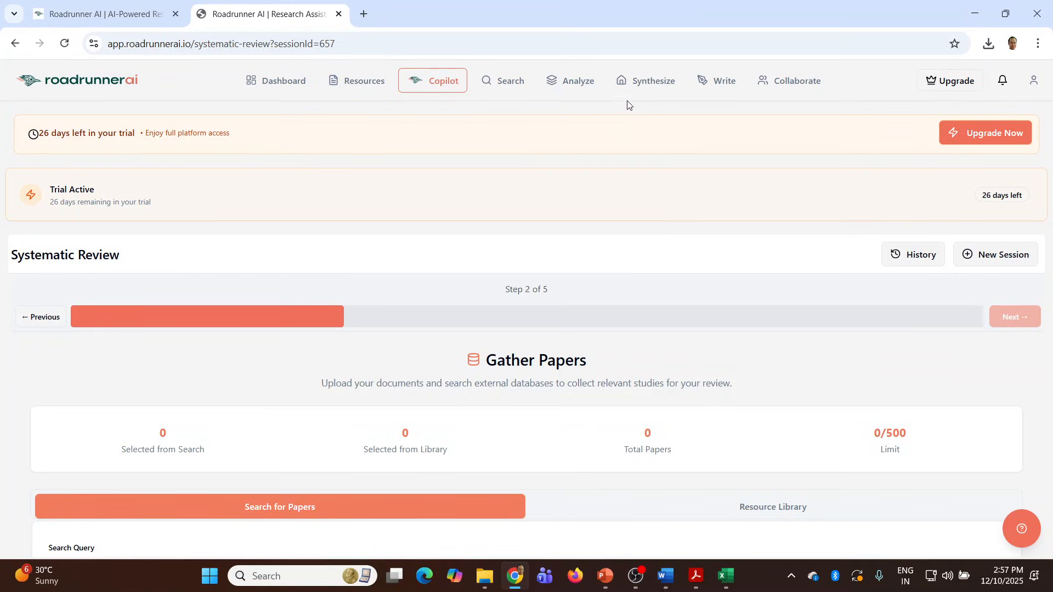
# Open the Scoping Review workflow from the synthesis types and examine its scope, research question and study parameter fields.
pyautogui.click(620, 80)
pyautogui.click(309, 450)
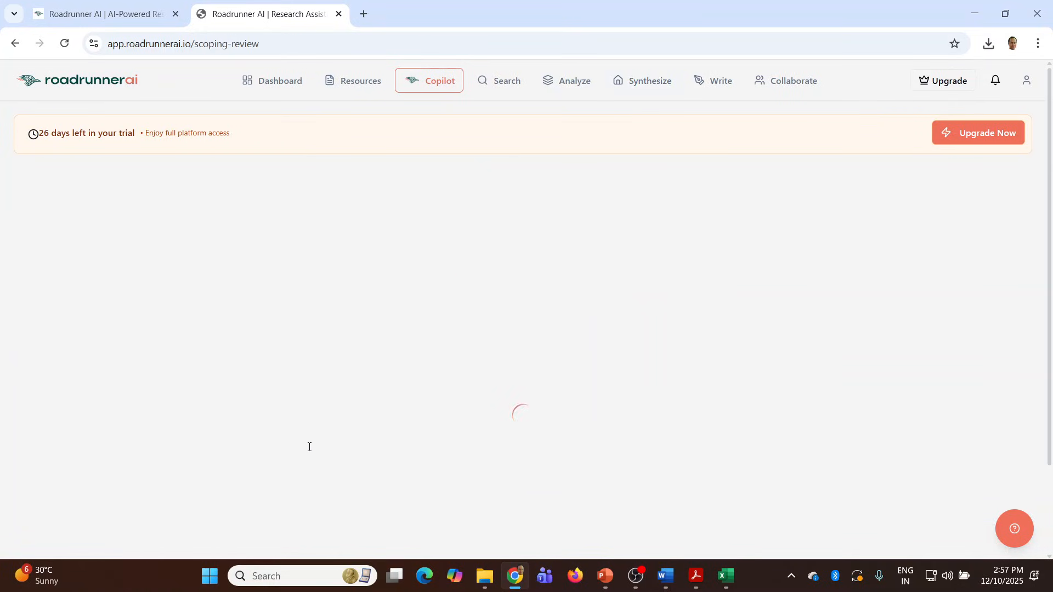
pyautogui.scroll(-4, 394, 393)
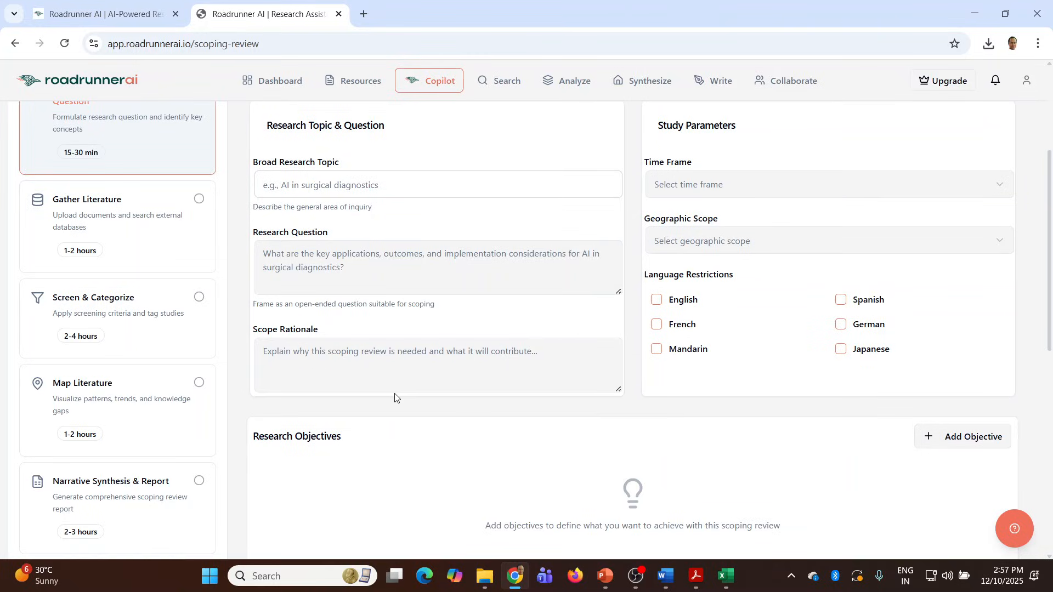
pyautogui.scroll(5, 395, 398)
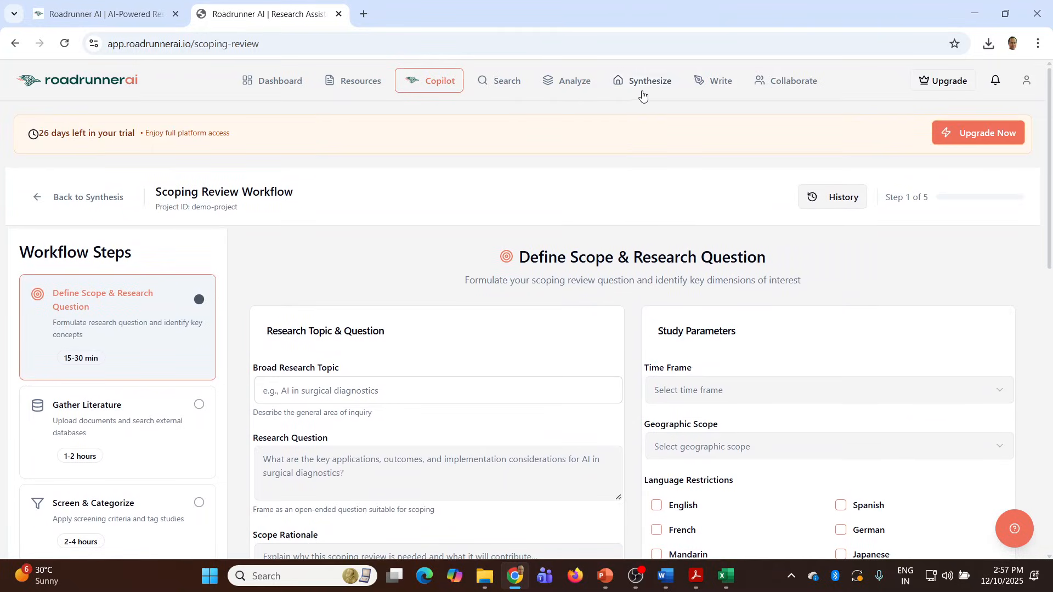
# Open the Meta-Analysis workflow and fill in the research question and scope fields with AI-Assist Objectives.
pyautogui.click(641, 85)
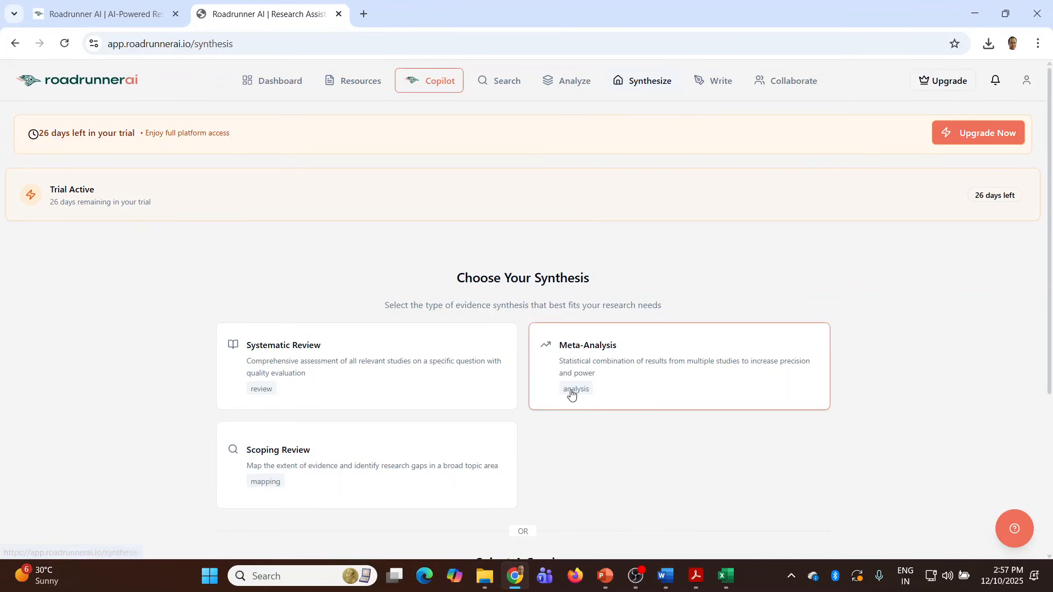
pyautogui.click(585, 360)
pyautogui.scroll(-5, 570, 353)
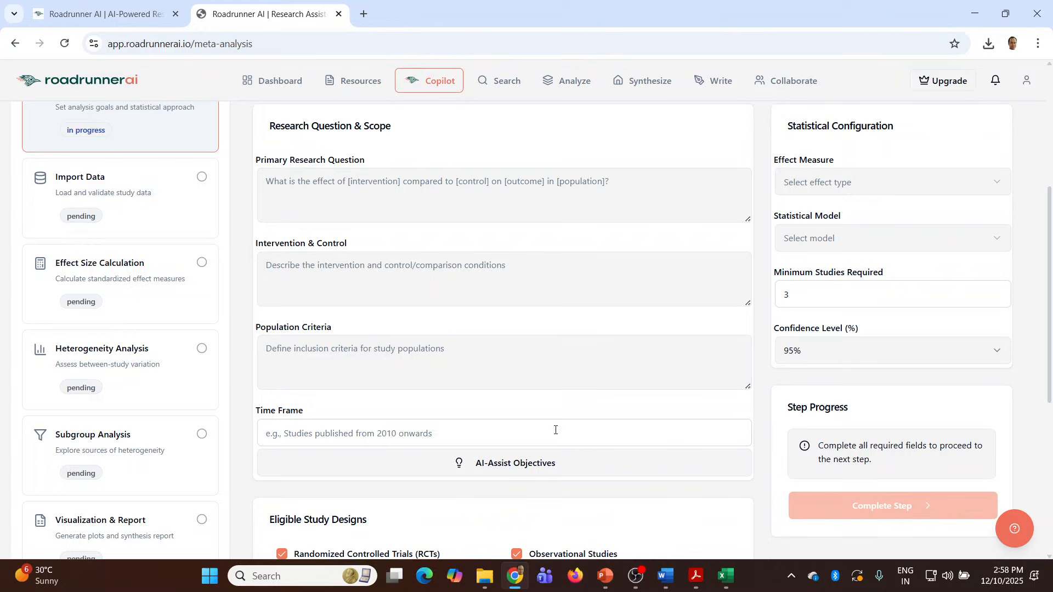
pyautogui.click(498, 466)
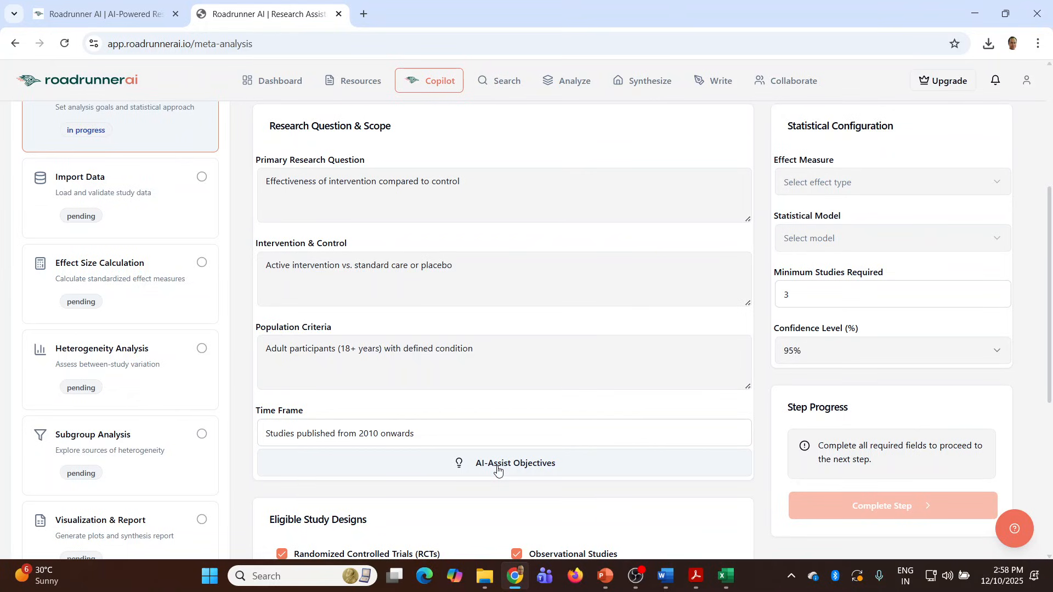
# Check the available effect measures and statistical models for the meta-analysis without choosing any.
pyautogui.click(996, 184)
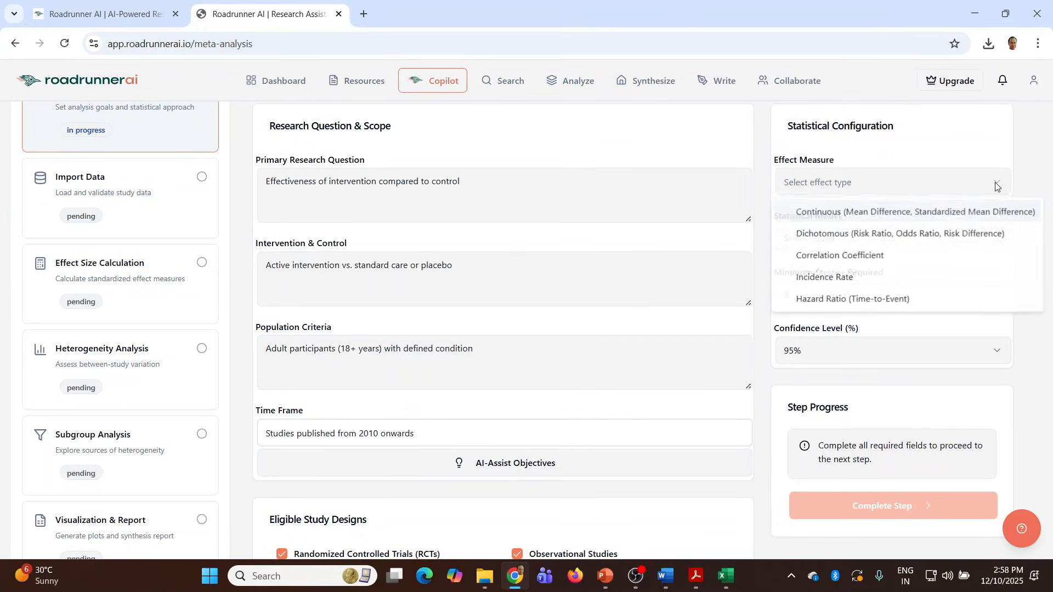
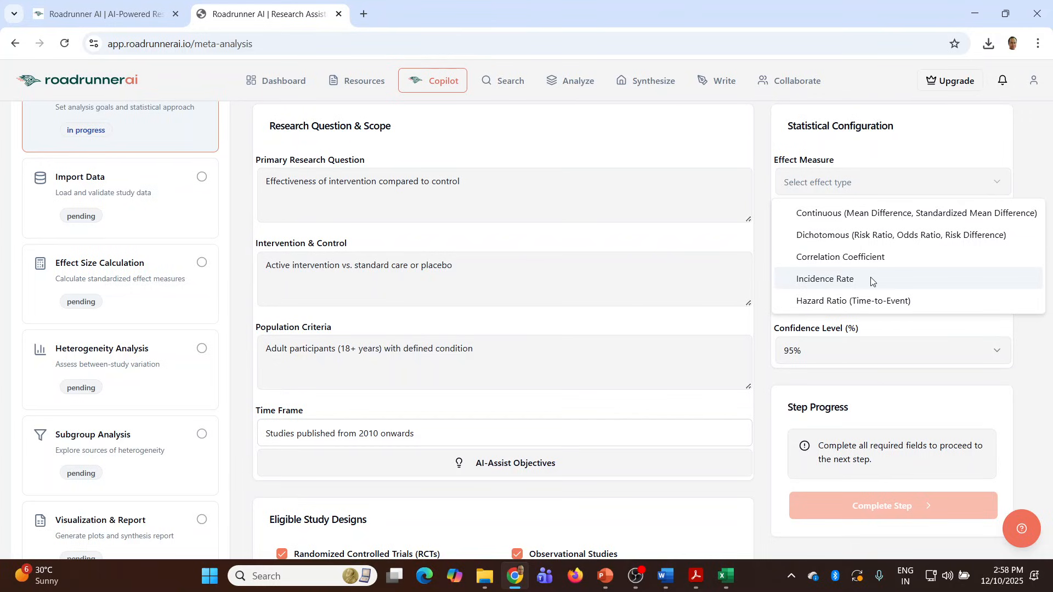
pyautogui.click(1038, 357)
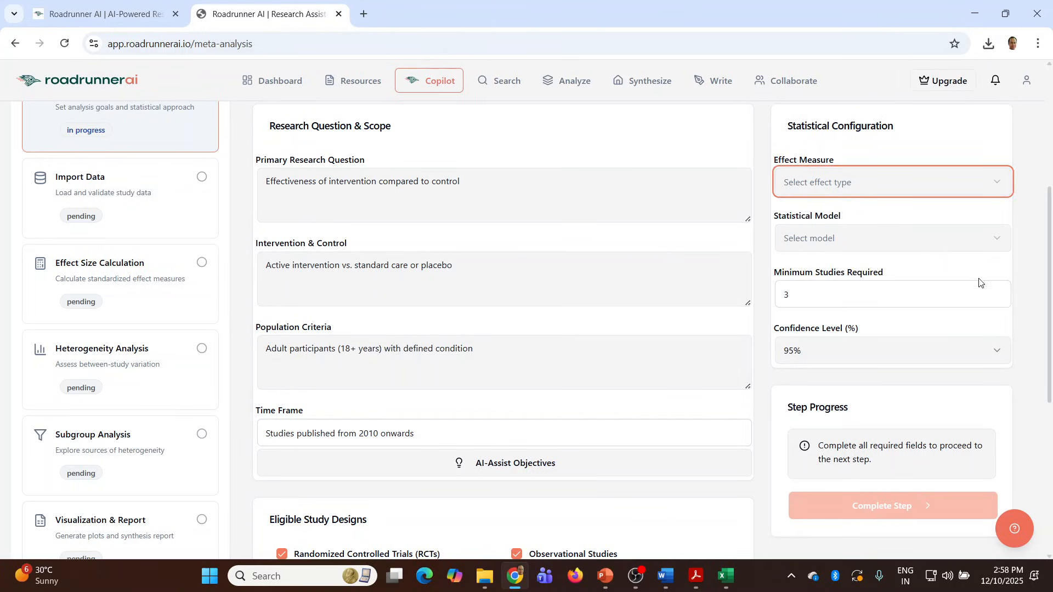
pyautogui.click(997, 241)
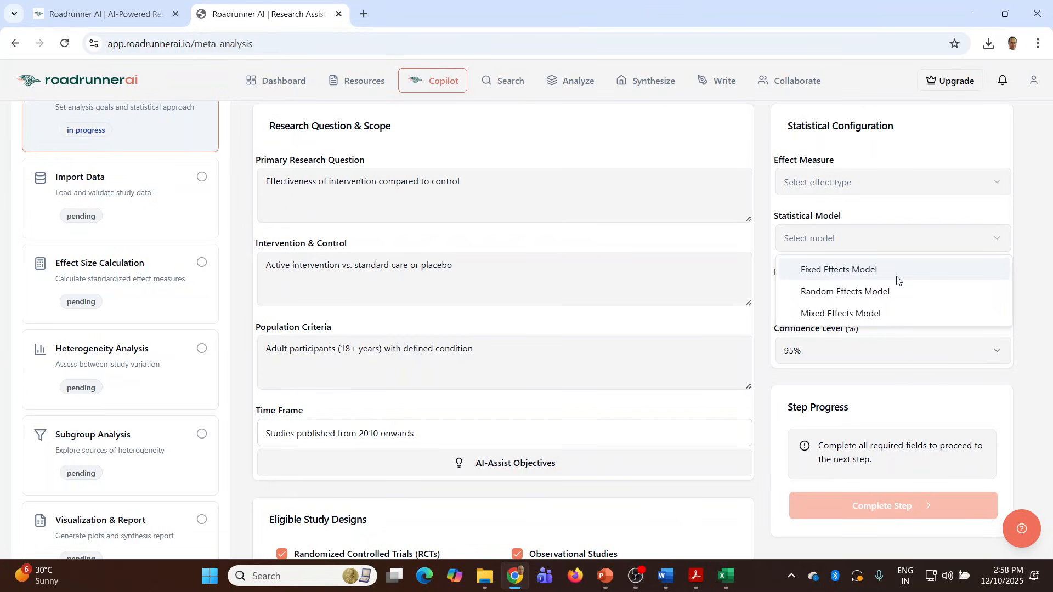
pyautogui.click(1037, 299)
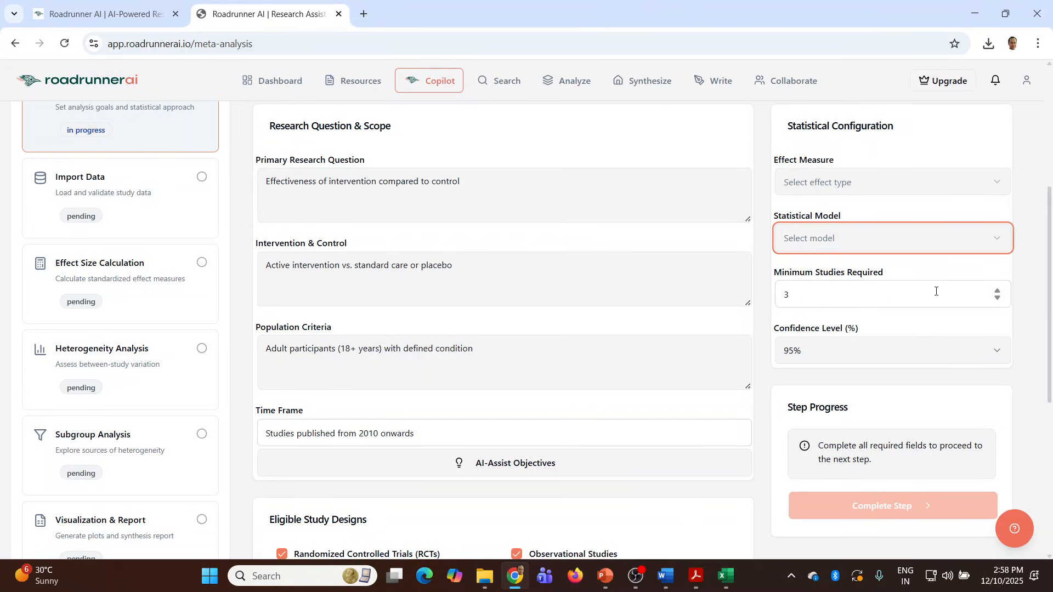
# Set the meta-analysis effect measure to Continuous (Mean Difference, Standardized Mean Difference) and review the eligible study designs.
pyautogui.click(994, 185)
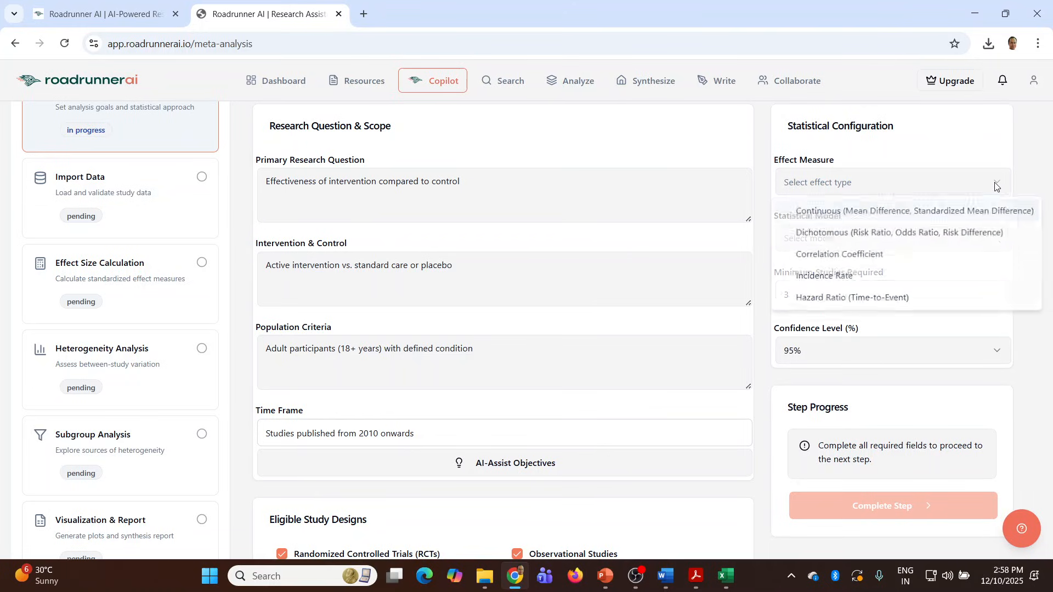
pyautogui.click(882, 213)
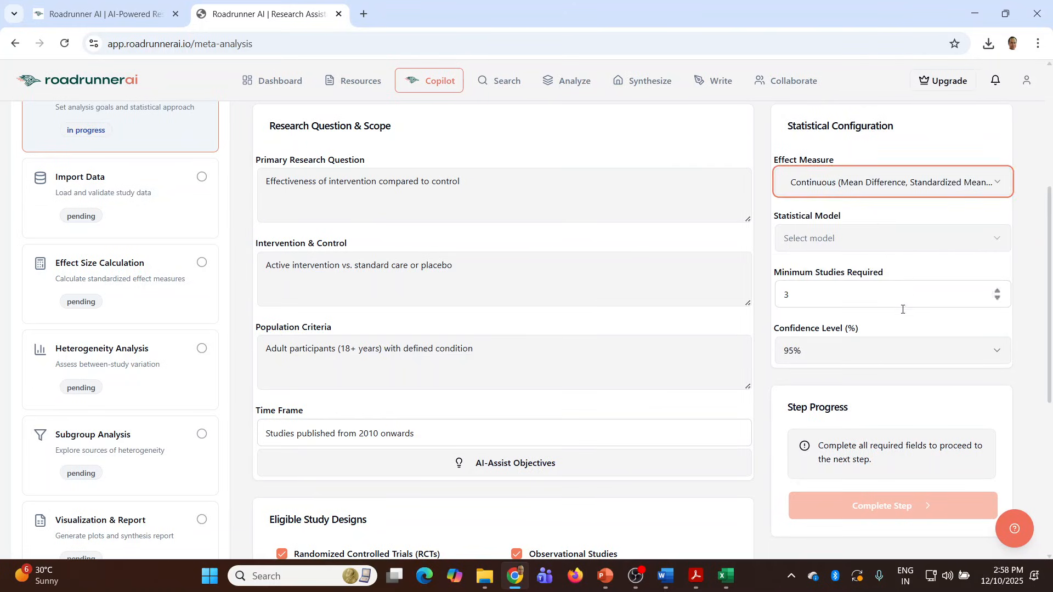
pyautogui.scroll(-3, 887, 359)
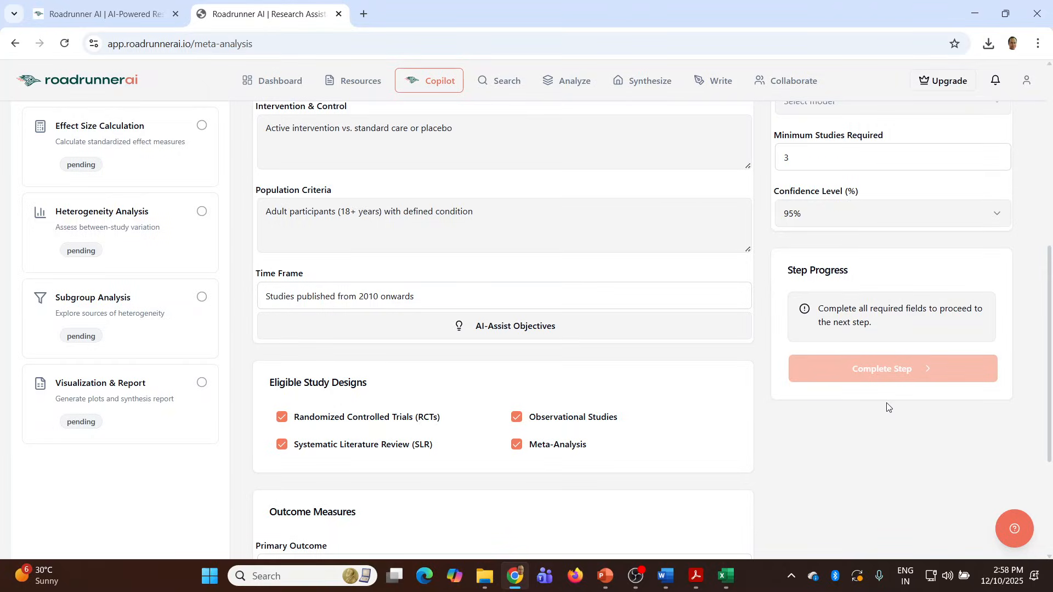
# Ask the document creation assistant to create a research proposal for the effect of Epigenetic Modifications and Their Impact on β-Cell Dysfunction in Diabetes Mellitus.
pyautogui.click(718, 85)
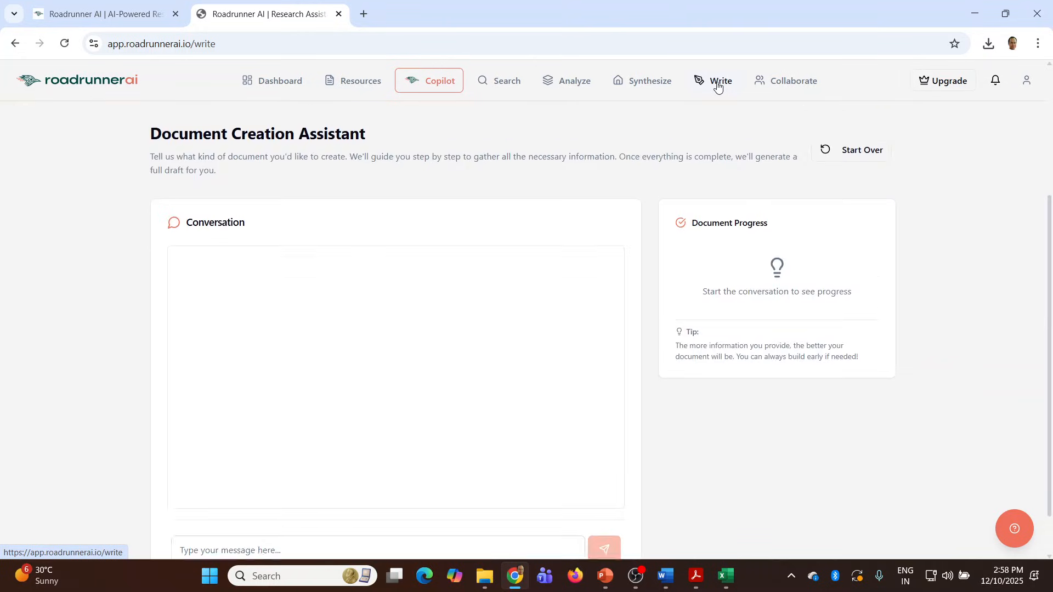
pyautogui.click(257, 496)
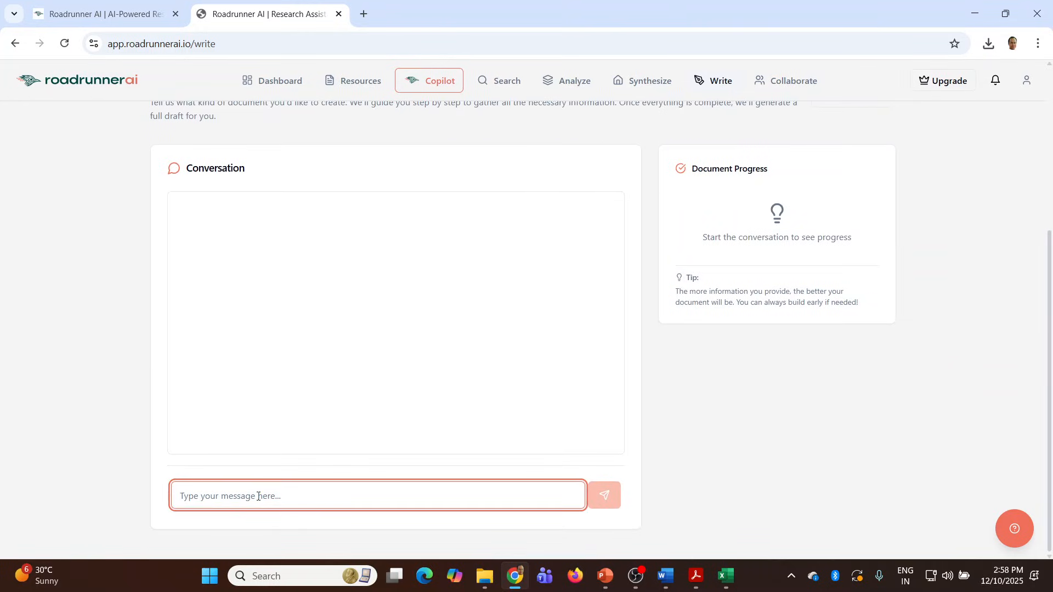
pyautogui.write('create a research')
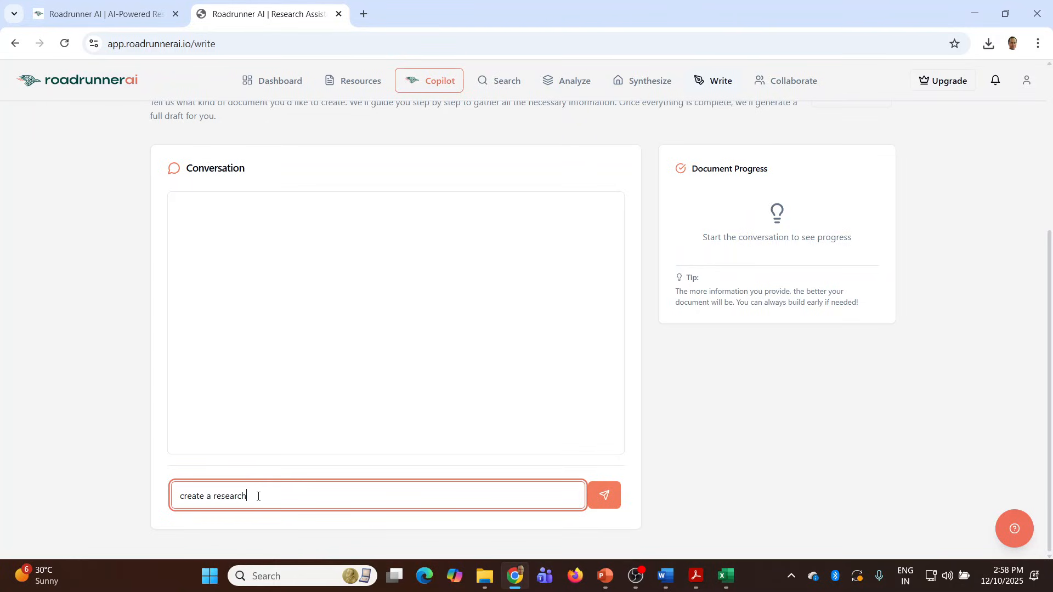
pyautogui.write(' proposal for')
pyautogui.write('the effect of Epigenetic Modifications and Their Impact on β-Cell Dysfunction in Diabetes Mellitus')
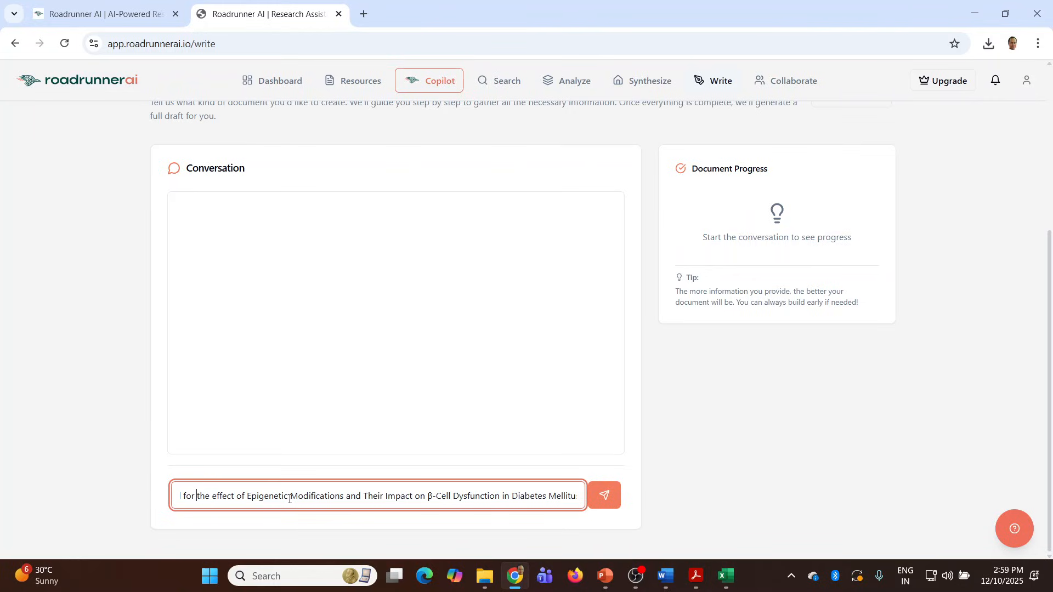
pyautogui.click(604, 497)
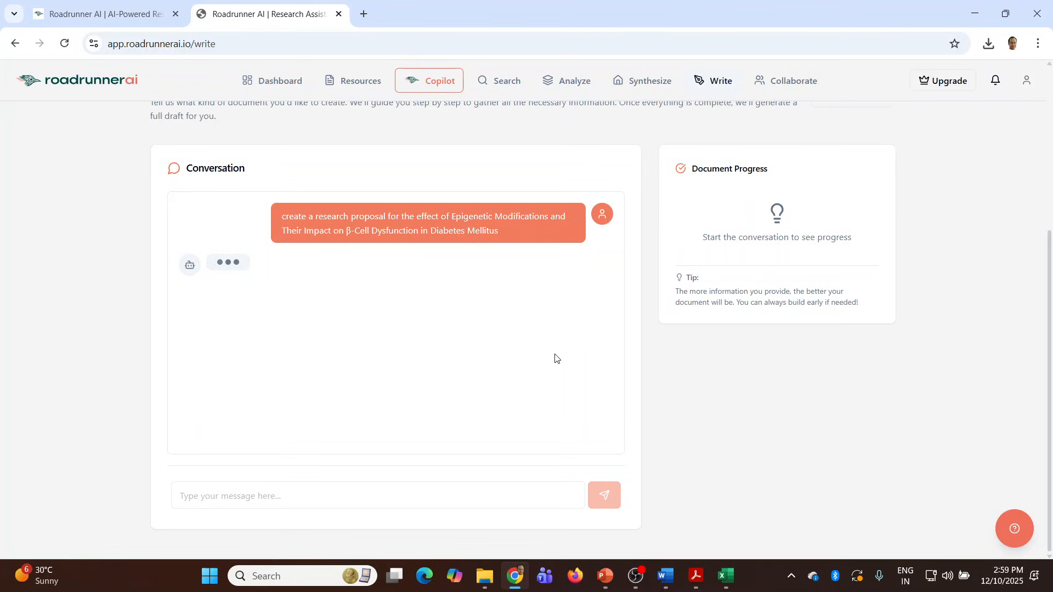
pyautogui.scroll(1, 555, 360)
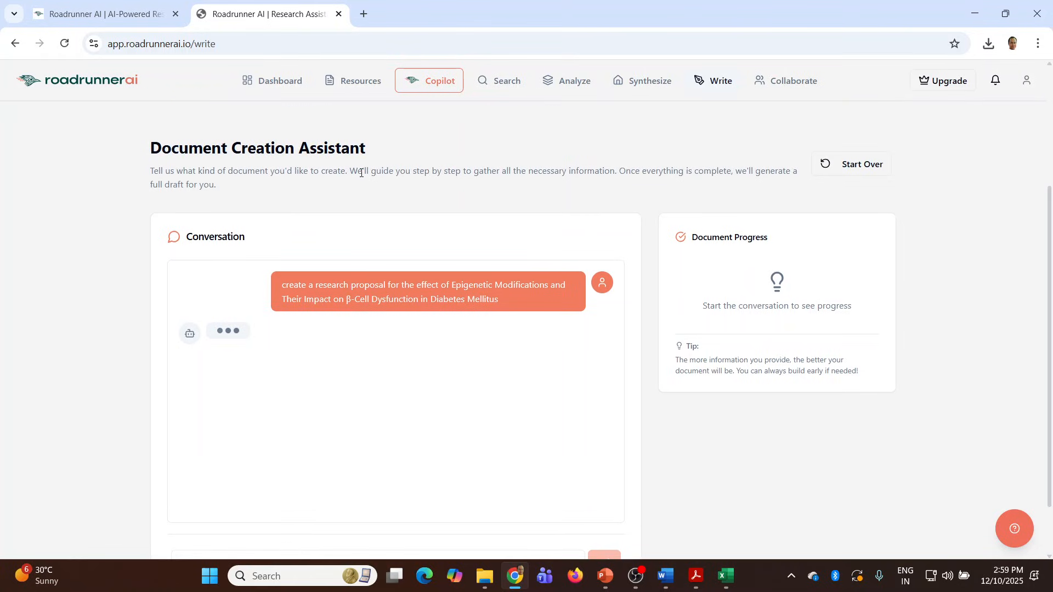
# Create a new collaborative project named "Diabetes" without a description, team or tags.
pyautogui.click(786, 82)
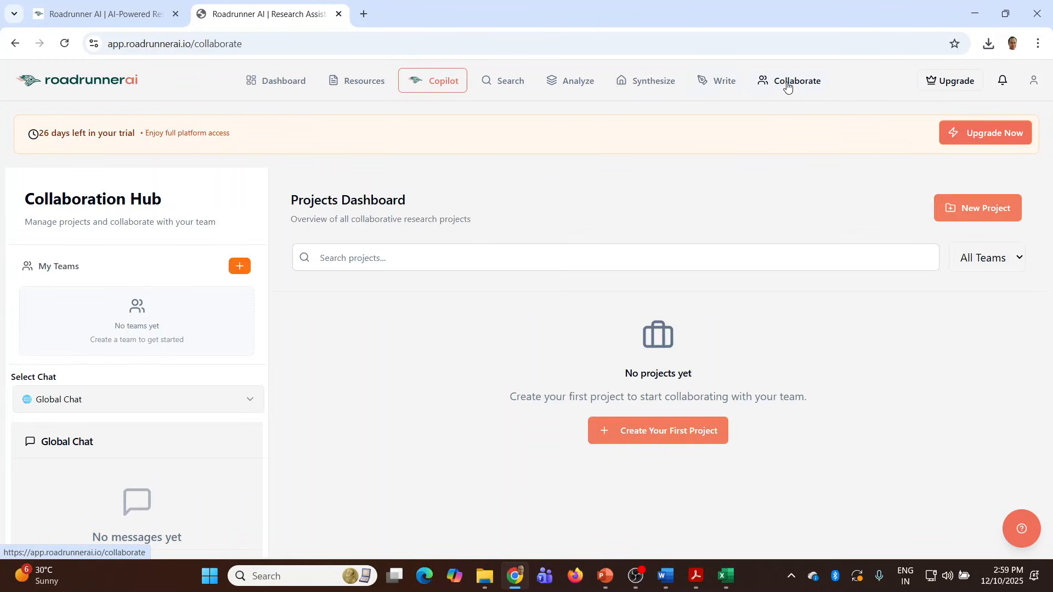
pyautogui.click(971, 213)
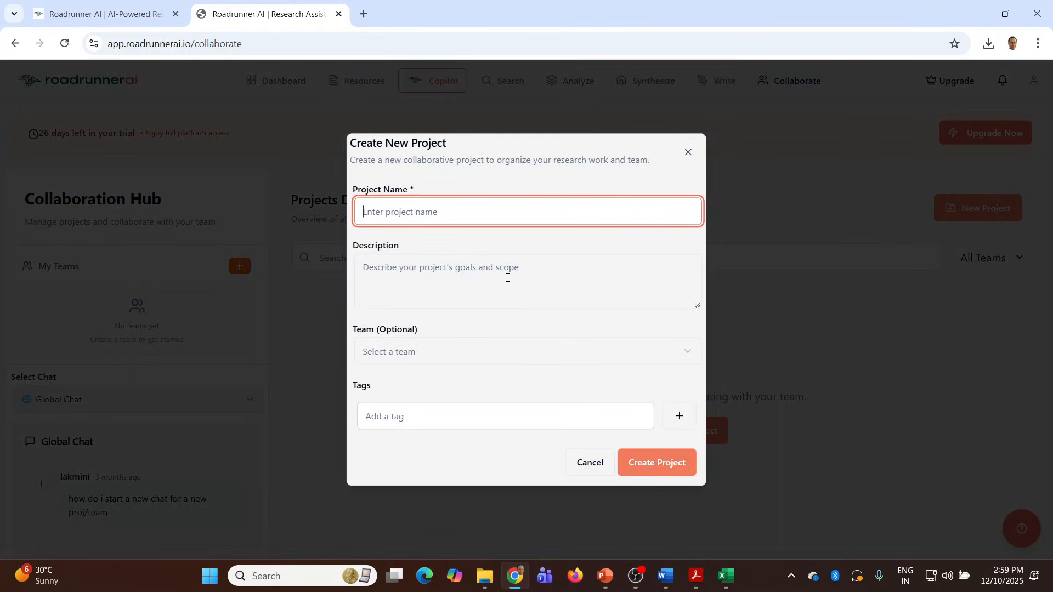
pyautogui.write('D')
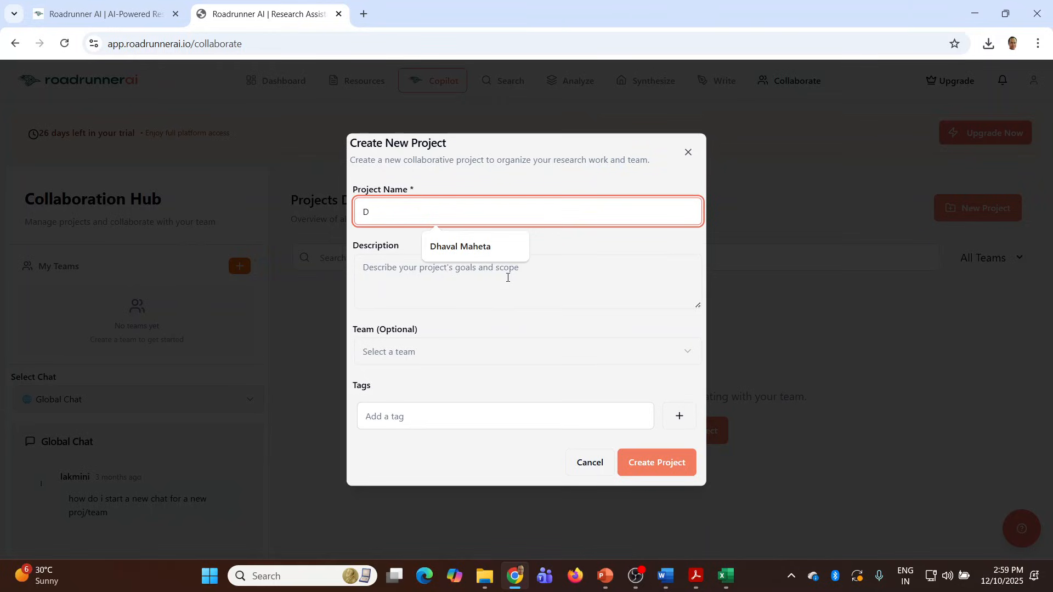
pyautogui.write('iabetes')
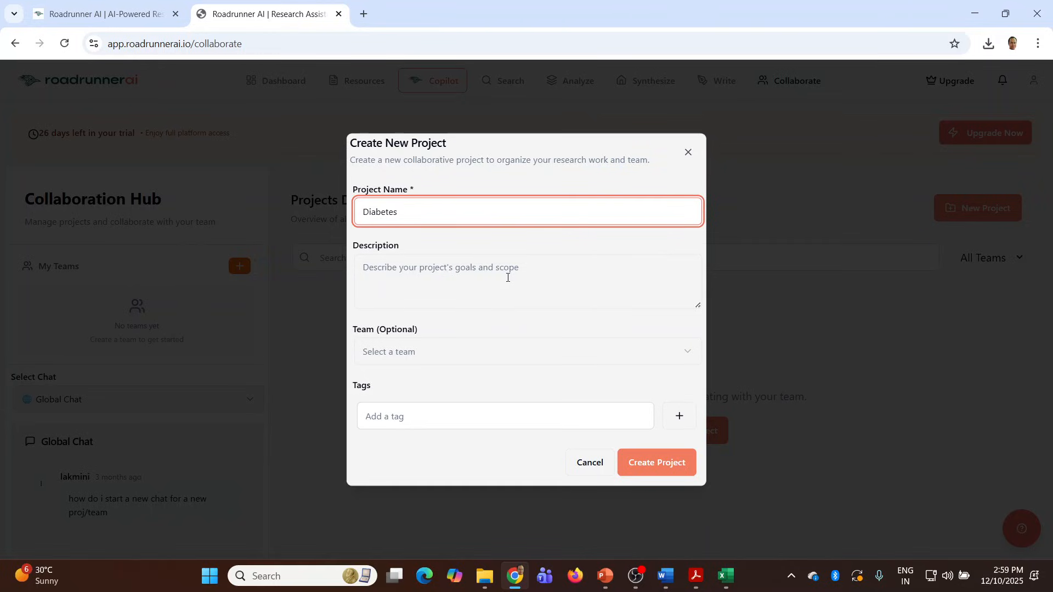
pyautogui.click(507, 278)
pyautogui.click(486, 356)
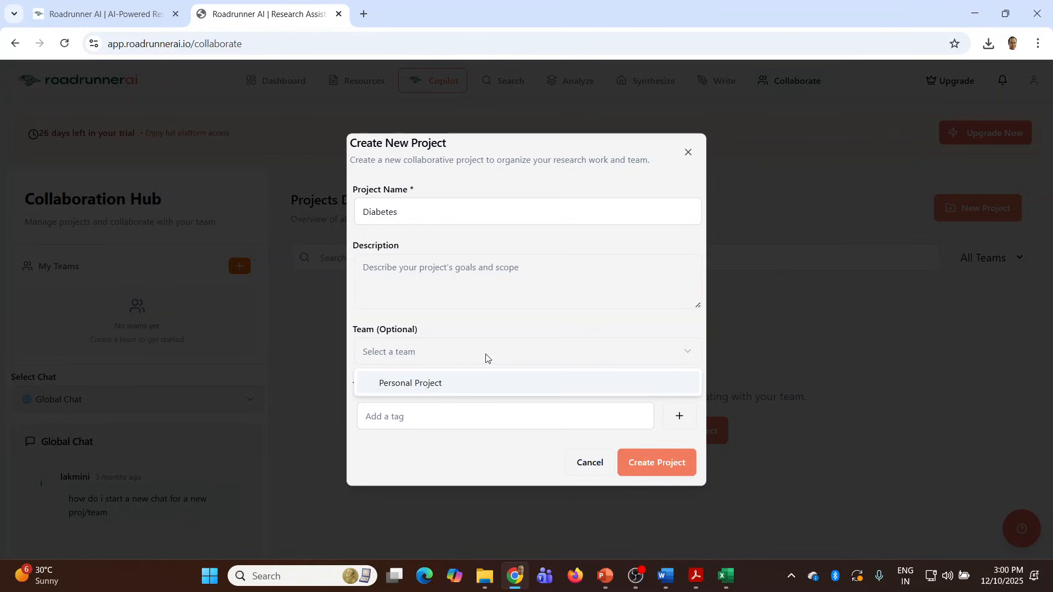
pyautogui.click(487, 325)
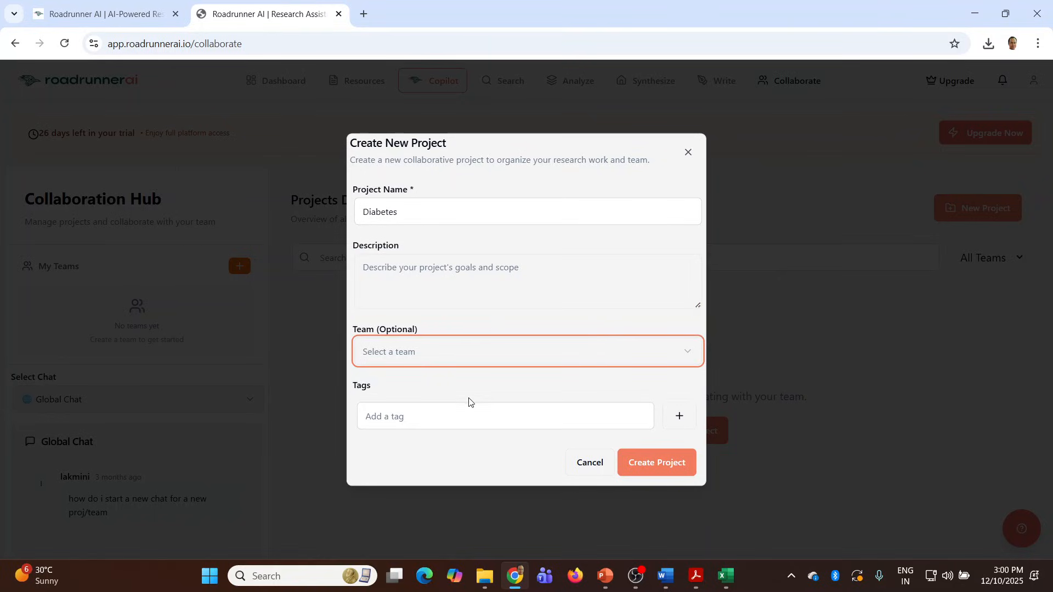
pyautogui.click(662, 464)
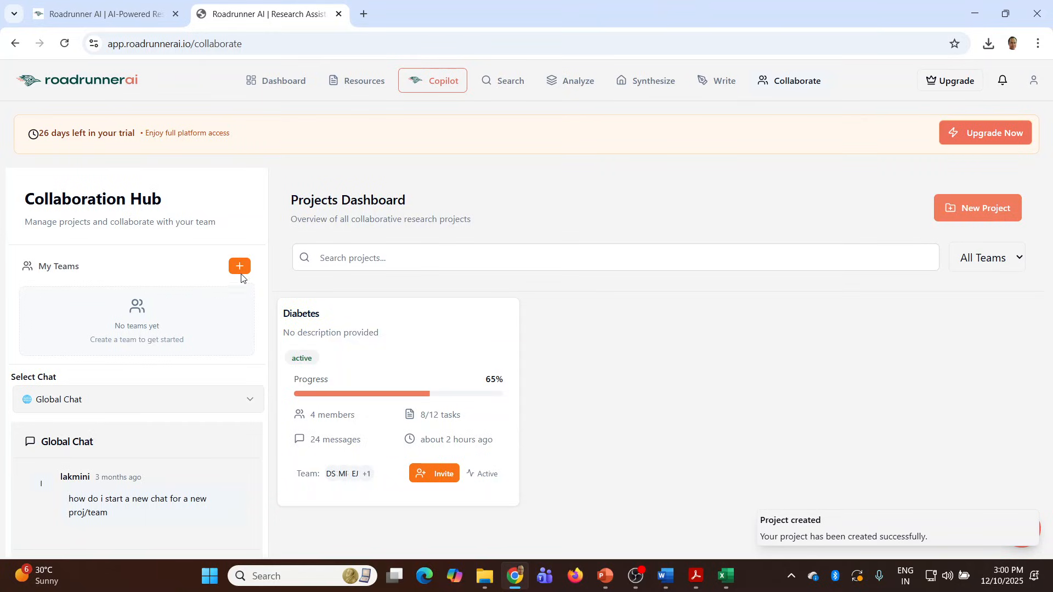
# Check the fields of the new team form and close it without creating a team.
pyautogui.click(240, 267)
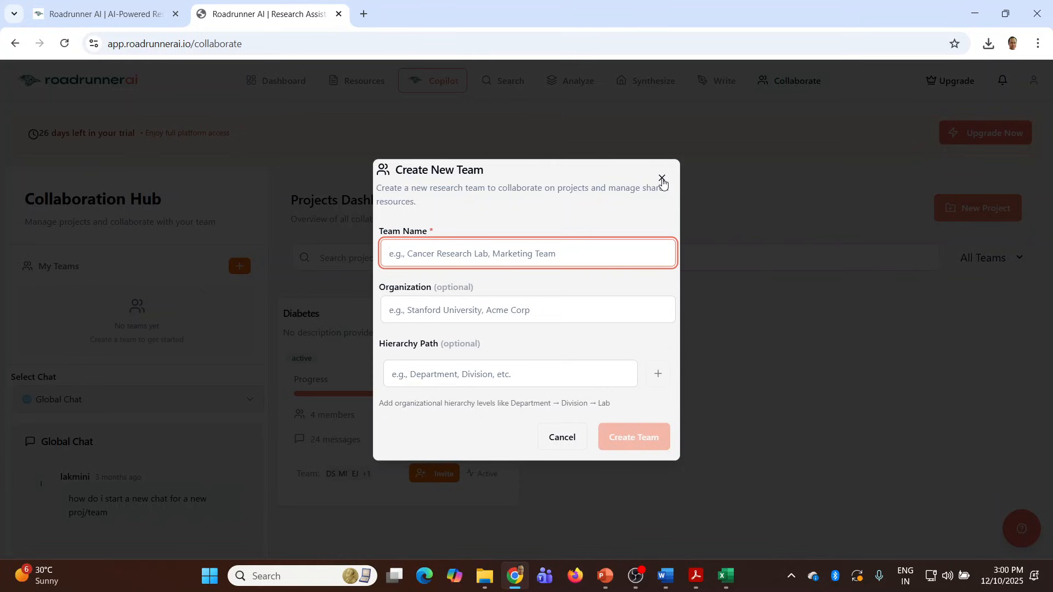
pyautogui.click(662, 178)
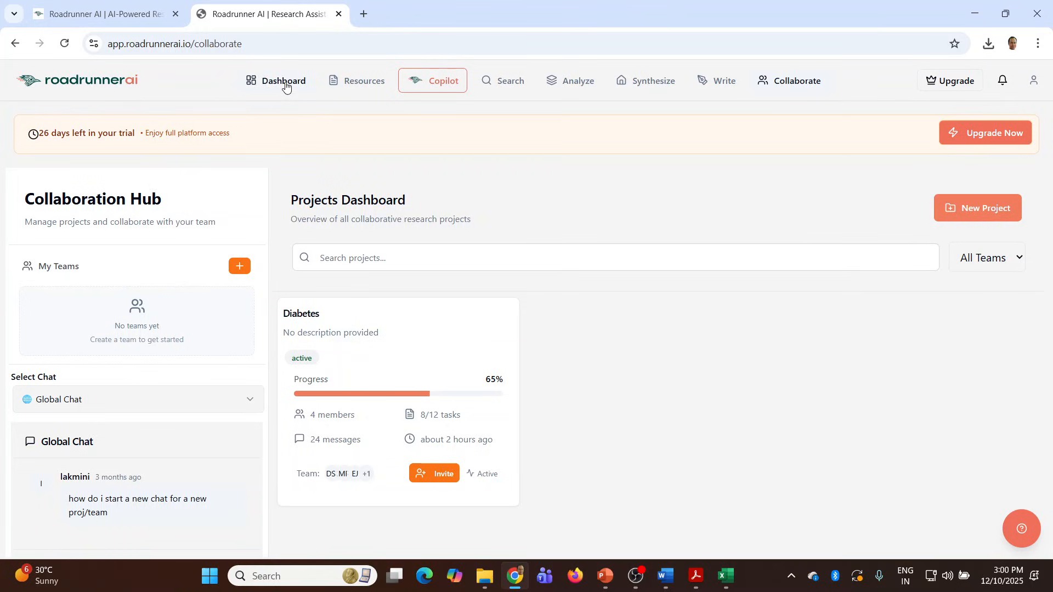
# Open the personalized dashboard and review the recent tasks, Grant Opportunities Radar and Research Trend Forecast.
pyautogui.click(285, 87)
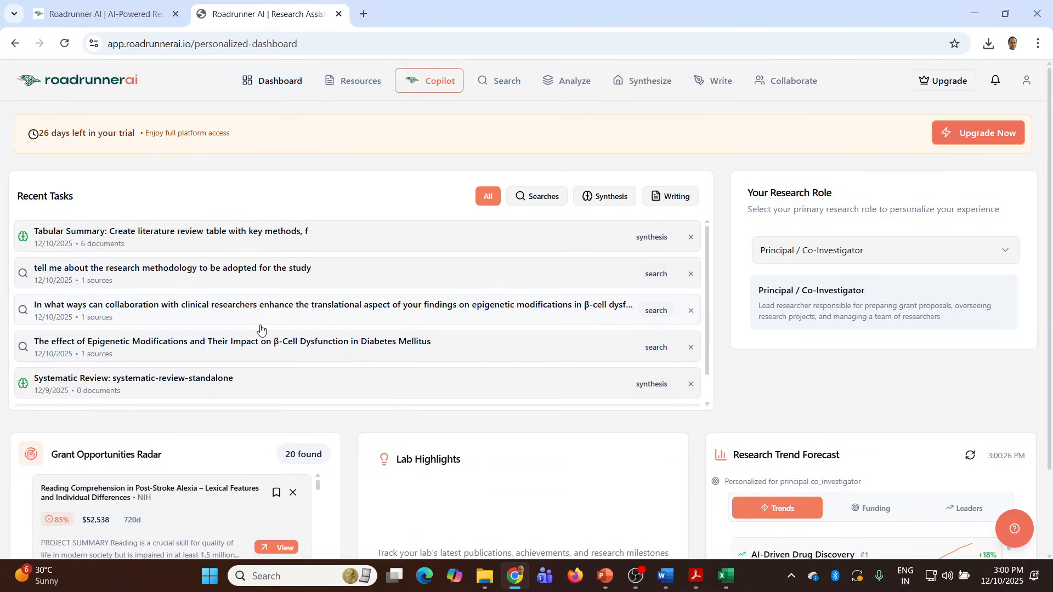
pyautogui.scroll(-1, 187, 370)
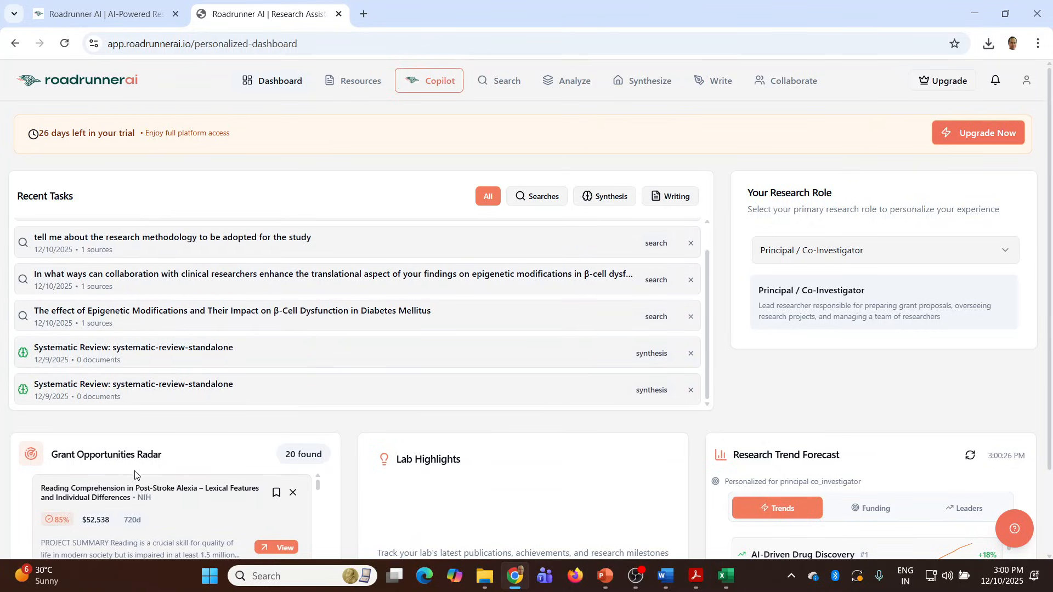
pyautogui.moveTo(1049, 318); pyautogui.dragTo(1047, 393)
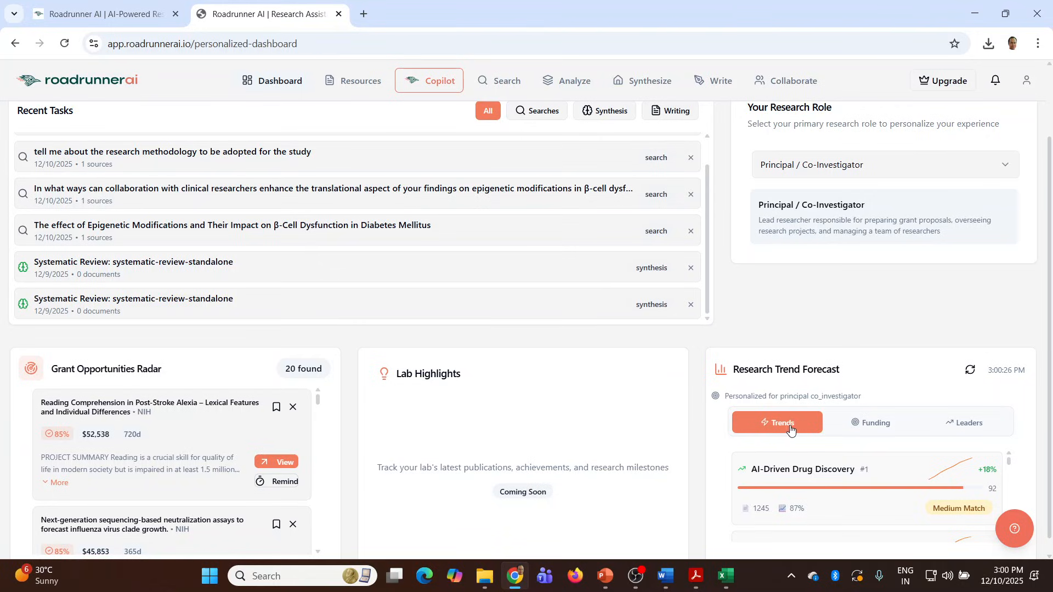
# Review the Funding and Leaders views of the Research Trend Forecast on the dashboard.
pyautogui.click(880, 426)
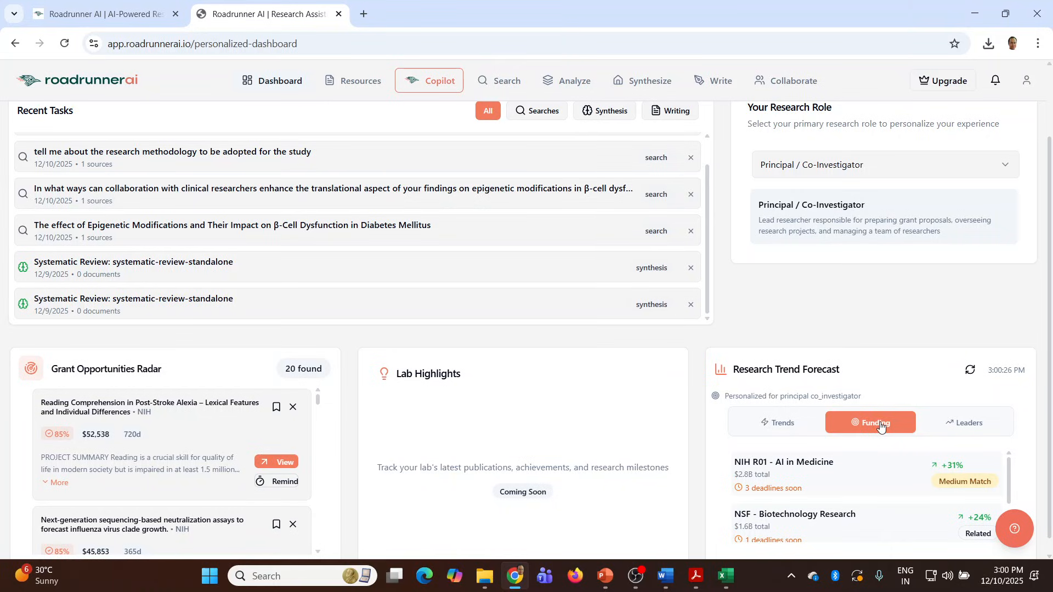
pyautogui.click(975, 428)
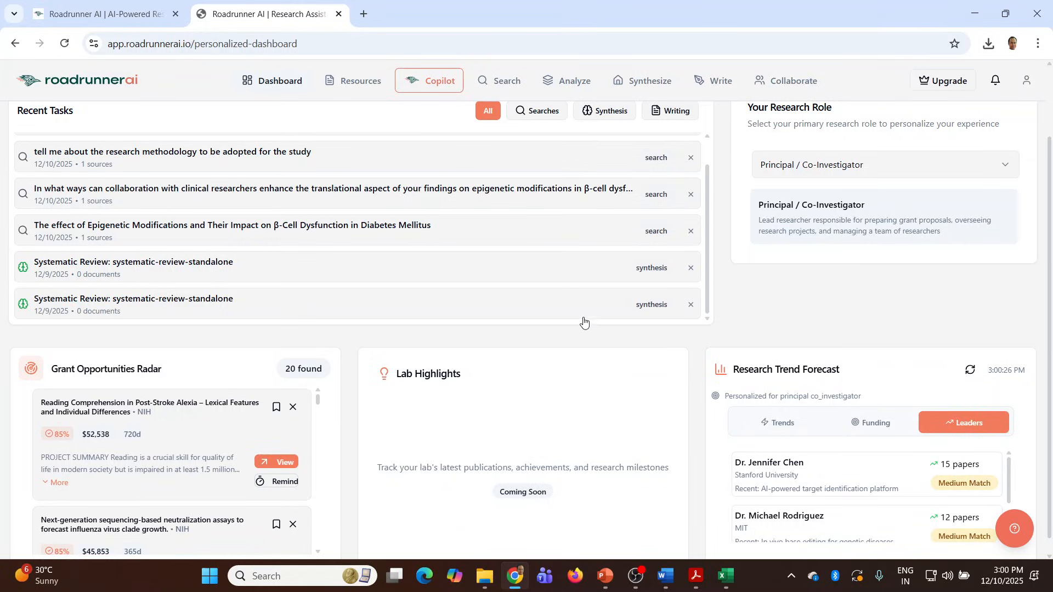
pyautogui.scroll(2, 1049, 324)
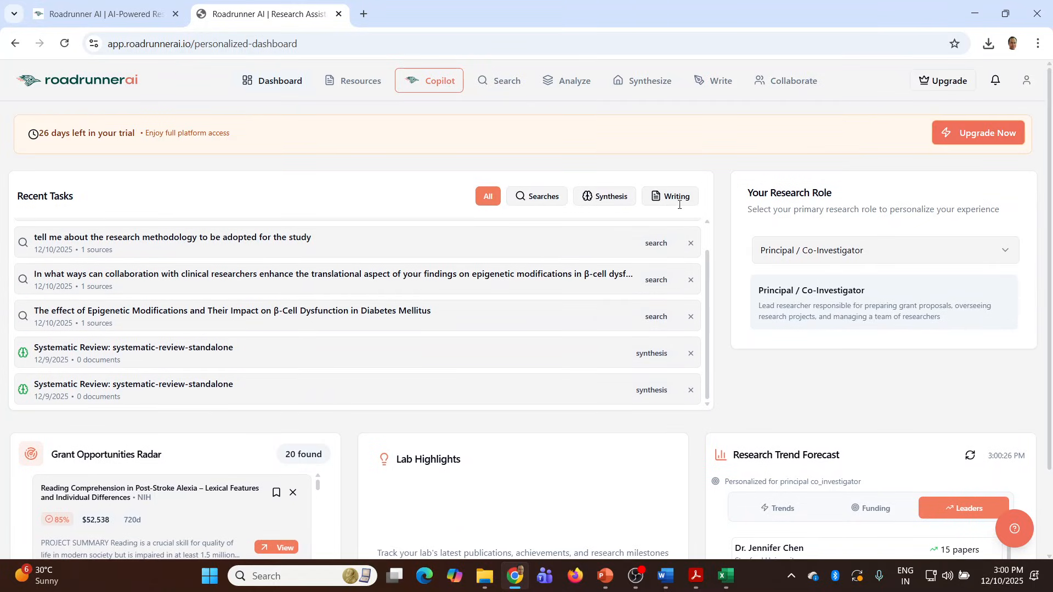
# Open the Resources library and look through all resources, the saved searches, the saved sources and the Zotero imports.
pyautogui.click(356, 87)
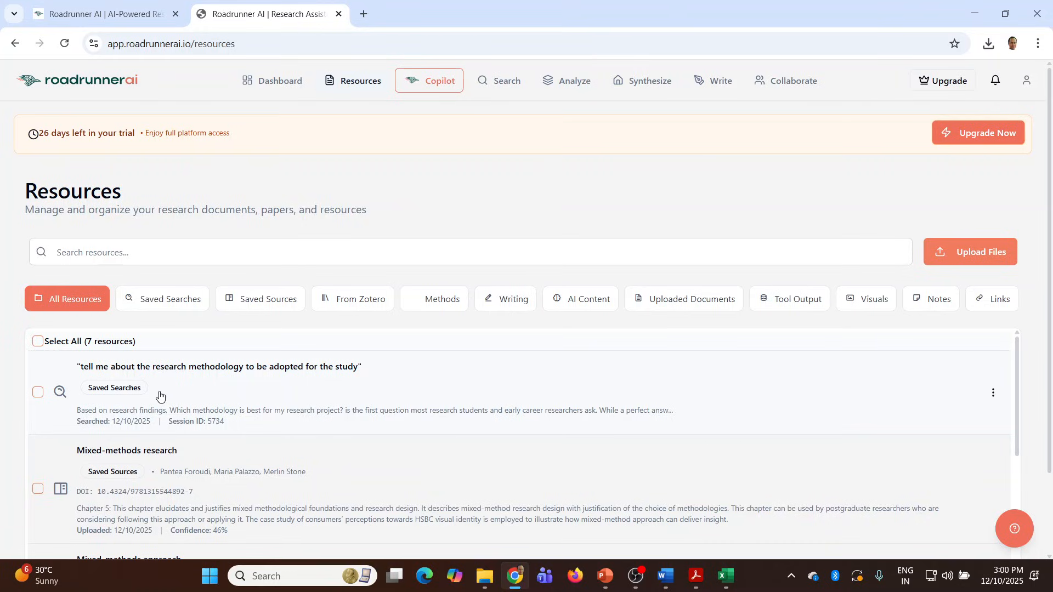
pyautogui.scroll(-3, 160, 394)
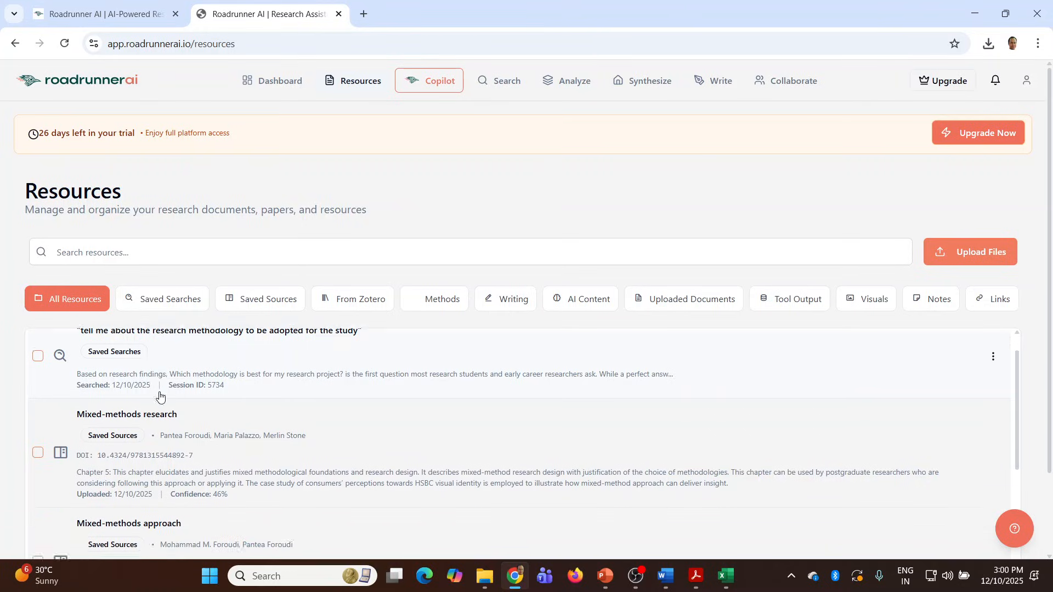
pyautogui.click(166, 306)
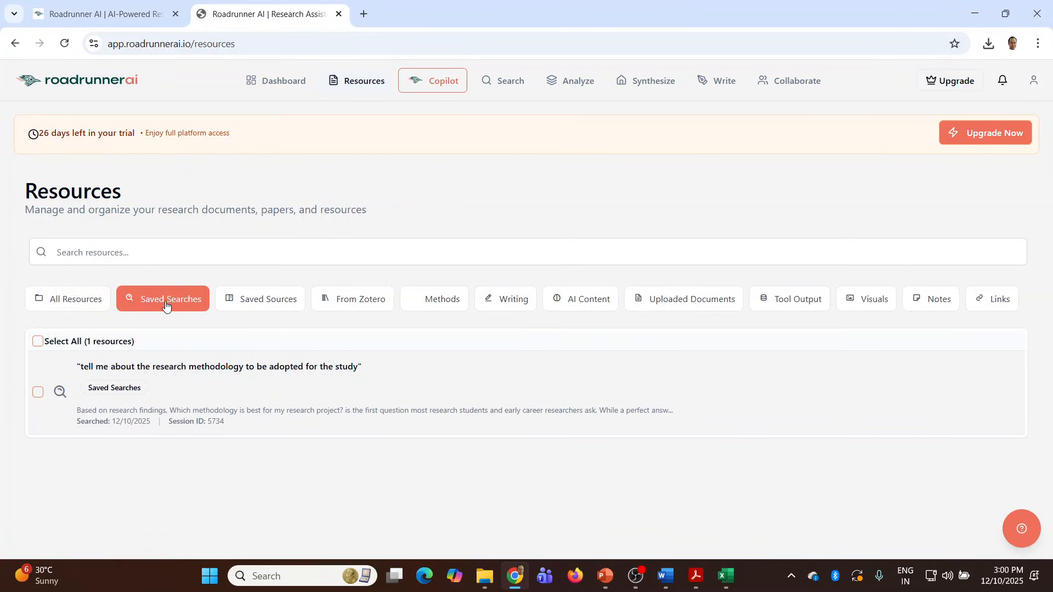
pyautogui.click(262, 306)
pyautogui.click(357, 305)
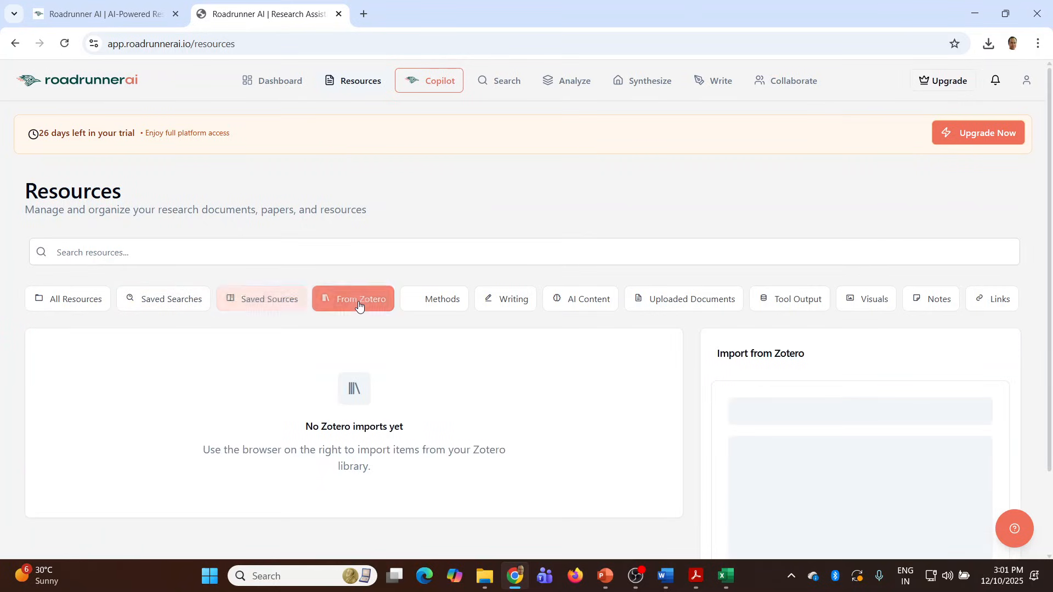
# Check the Methods resources and their Extract Methods tool, returning to the Resources library.
pyautogui.click(442, 305)
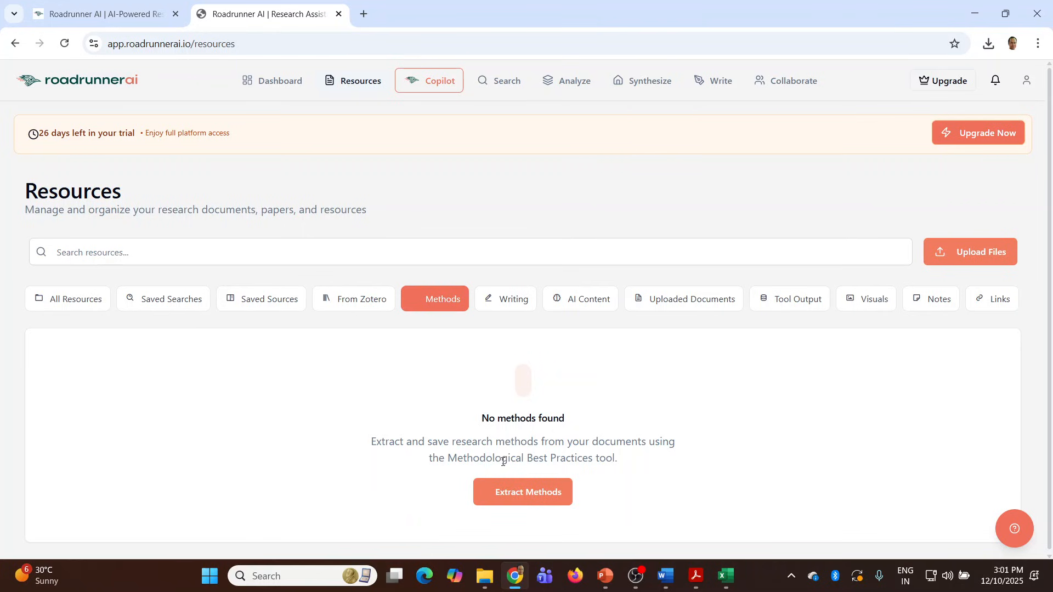
pyautogui.click(524, 497)
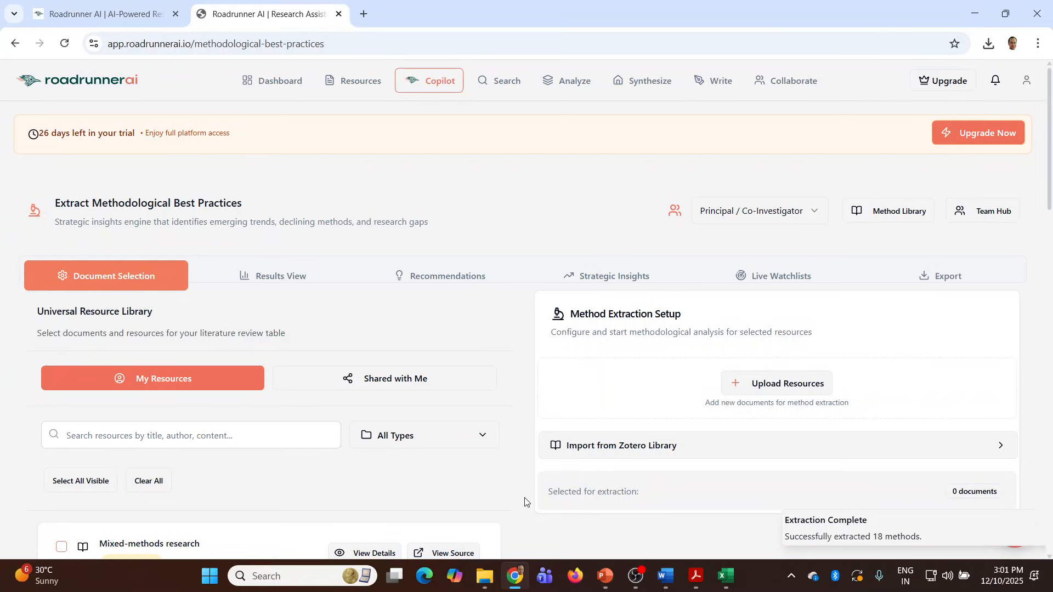
pyautogui.click(17, 48)
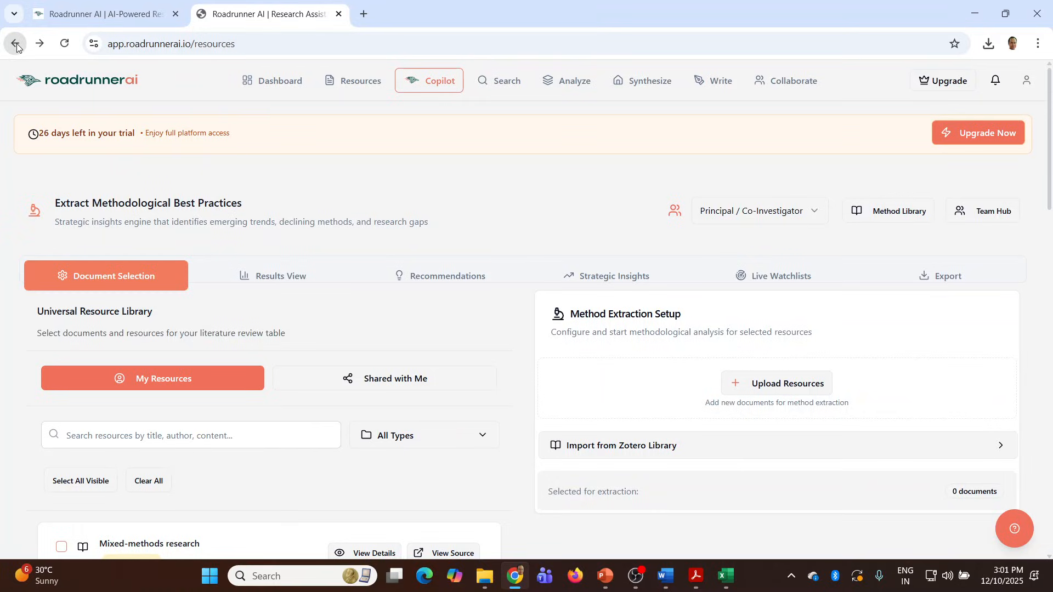
# Look through the Writing, AI Content, Uploaded Documents, Tool Output, Visuals, Notes and Links categories of the Resources library.
pyautogui.click(513, 304)
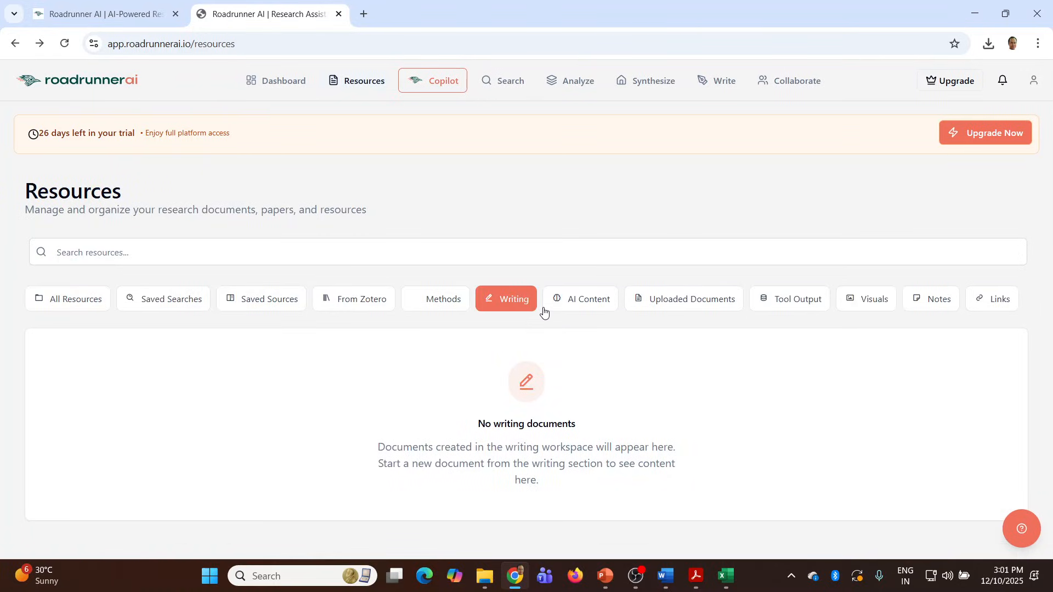
pyautogui.click(597, 308)
pyautogui.click(689, 311)
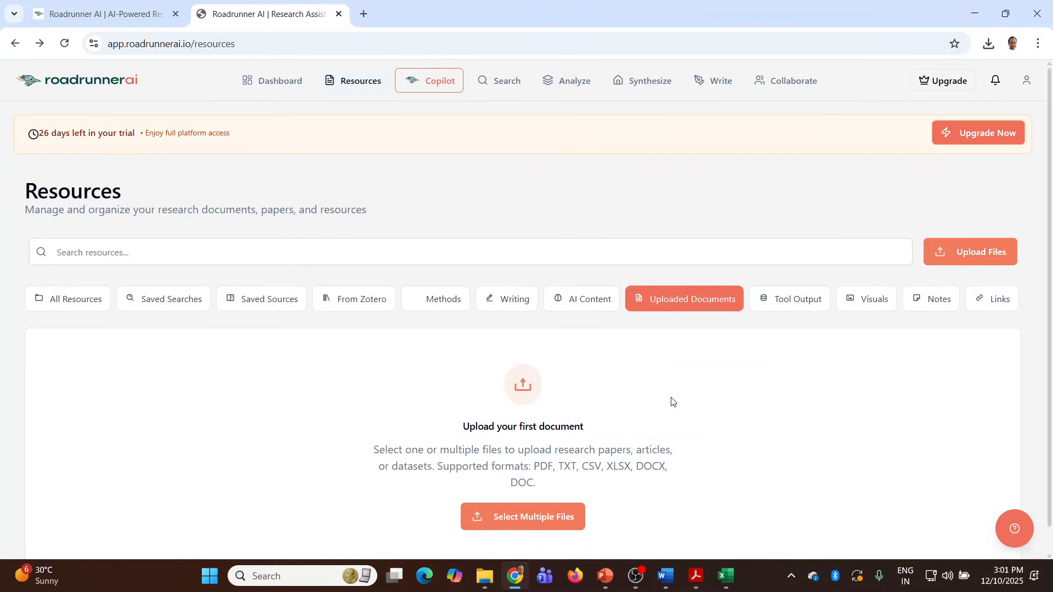
pyautogui.click(797, 305)
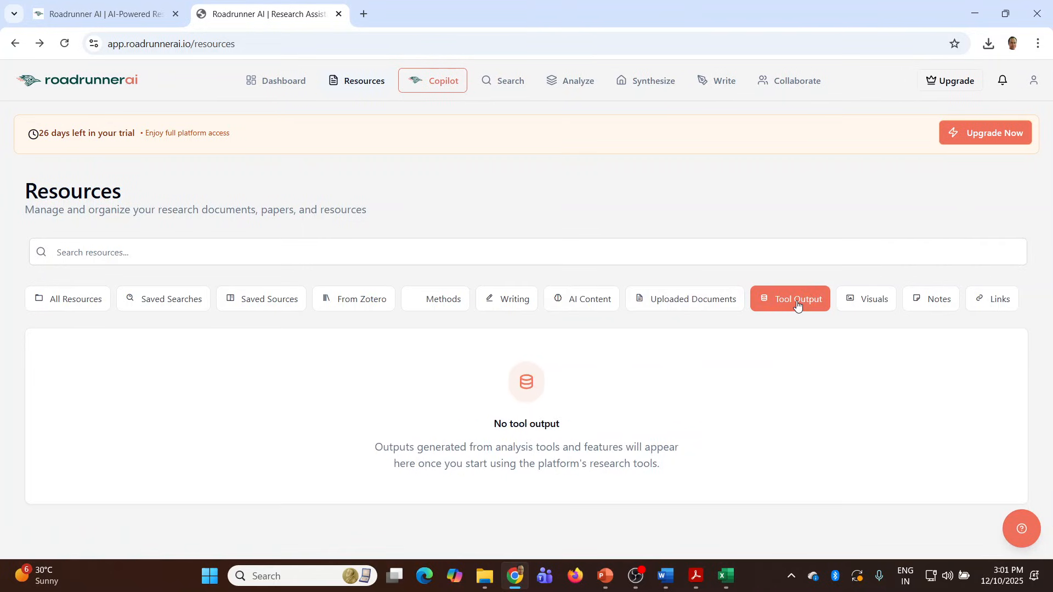
pyautogui.click(865, 304)
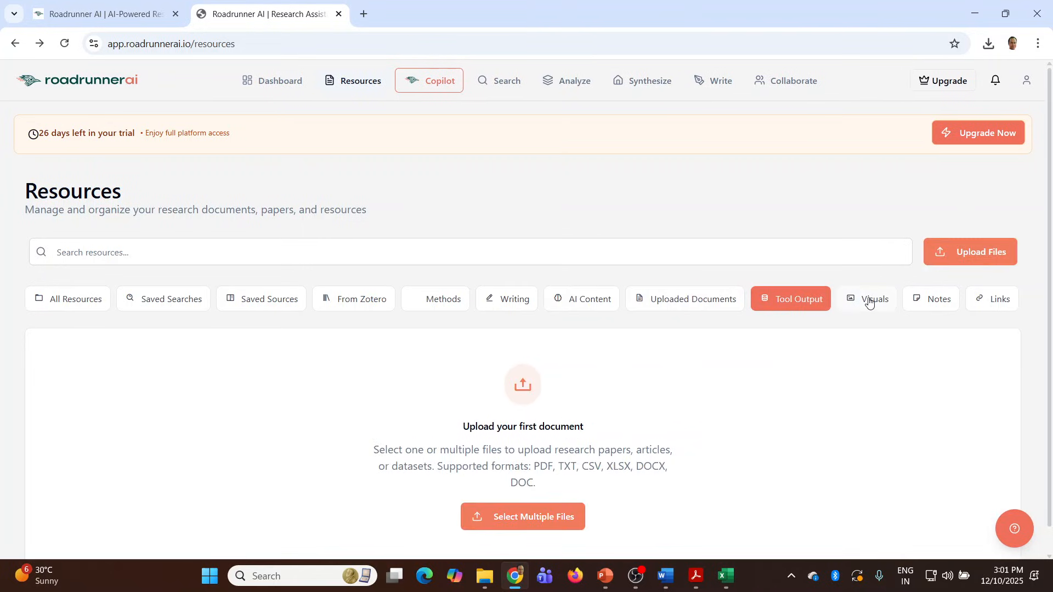
pyautogui.click(924, 306)
pyautogui.click(1004, 311)
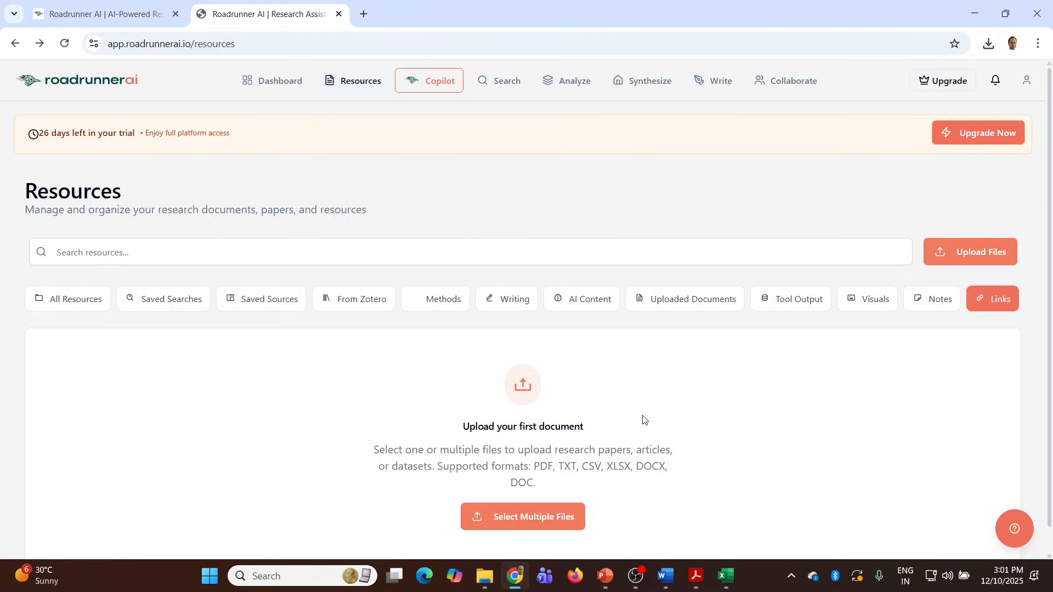
# Open the Roadrunner Help assistant and send it the request "kindly explain me this page".
pyautogui.hotkey('ctrl', '0')
pyautogui.click(1015, 530)
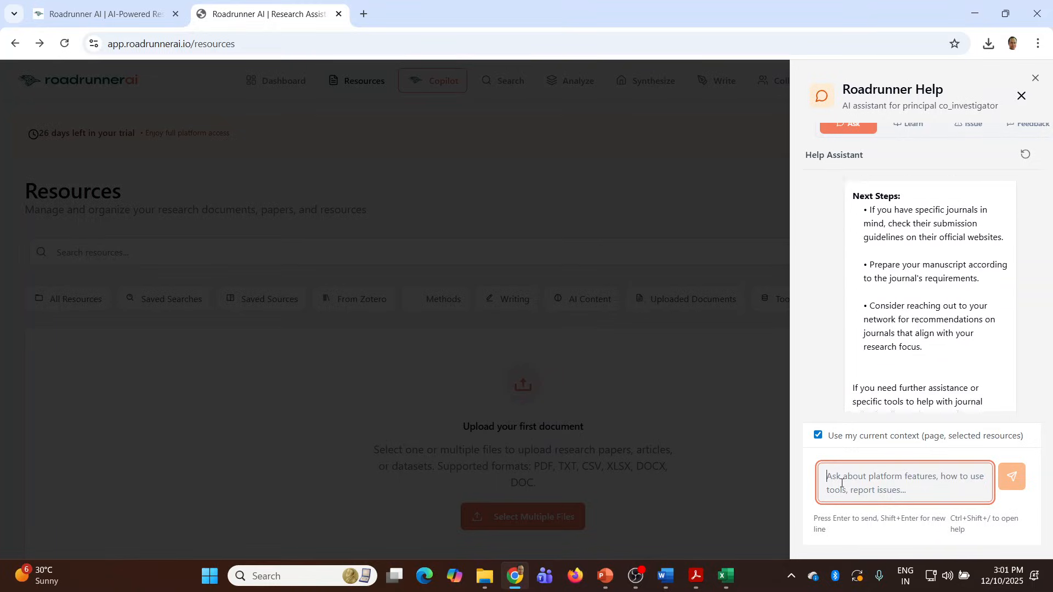
pyautogui.write('kindl')
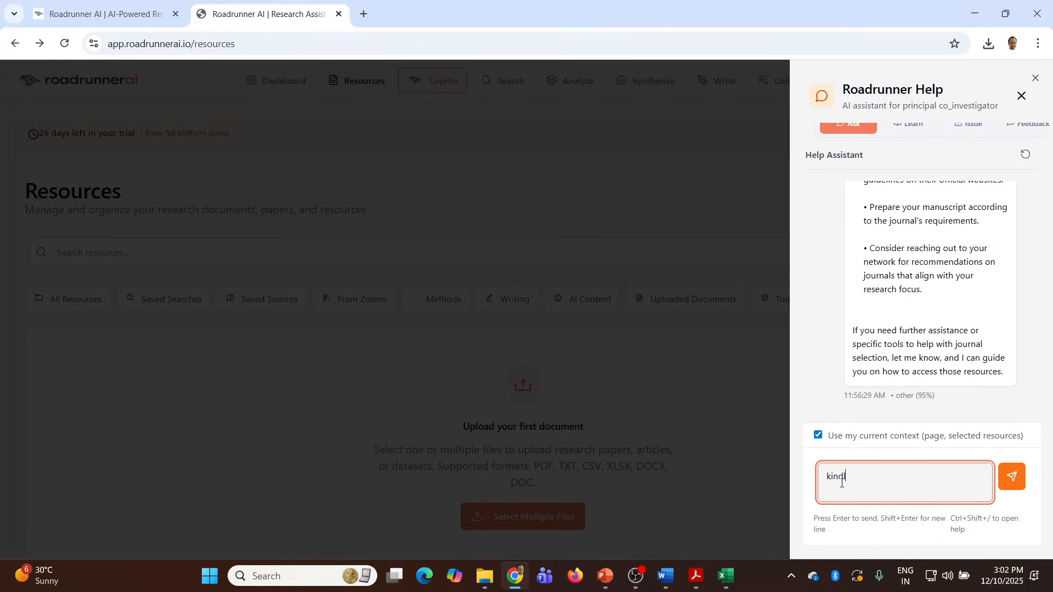
pyautogui.write('y explain me this page')
pyautogui.press('Return')
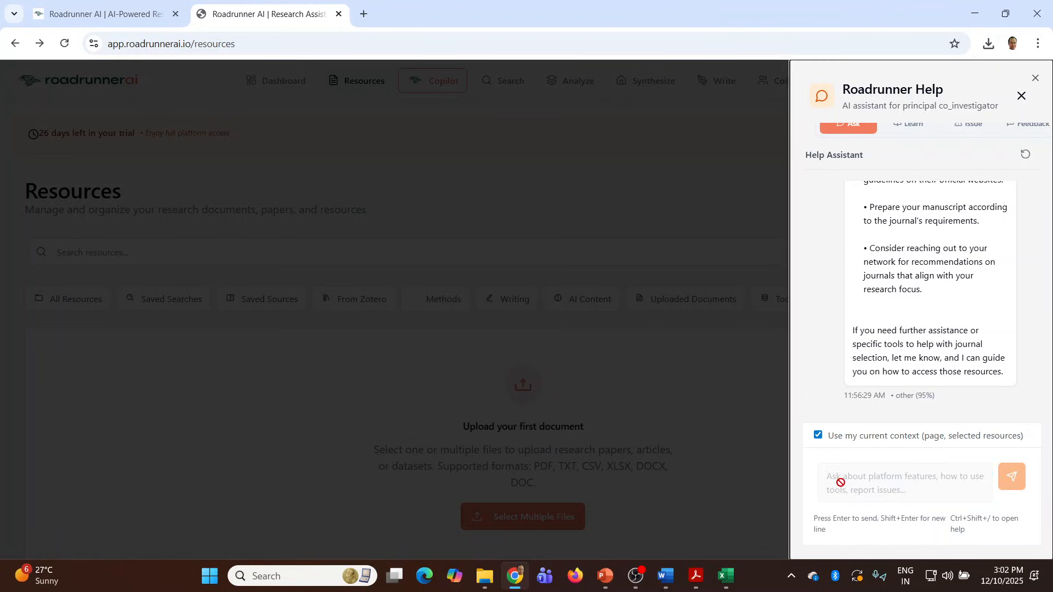